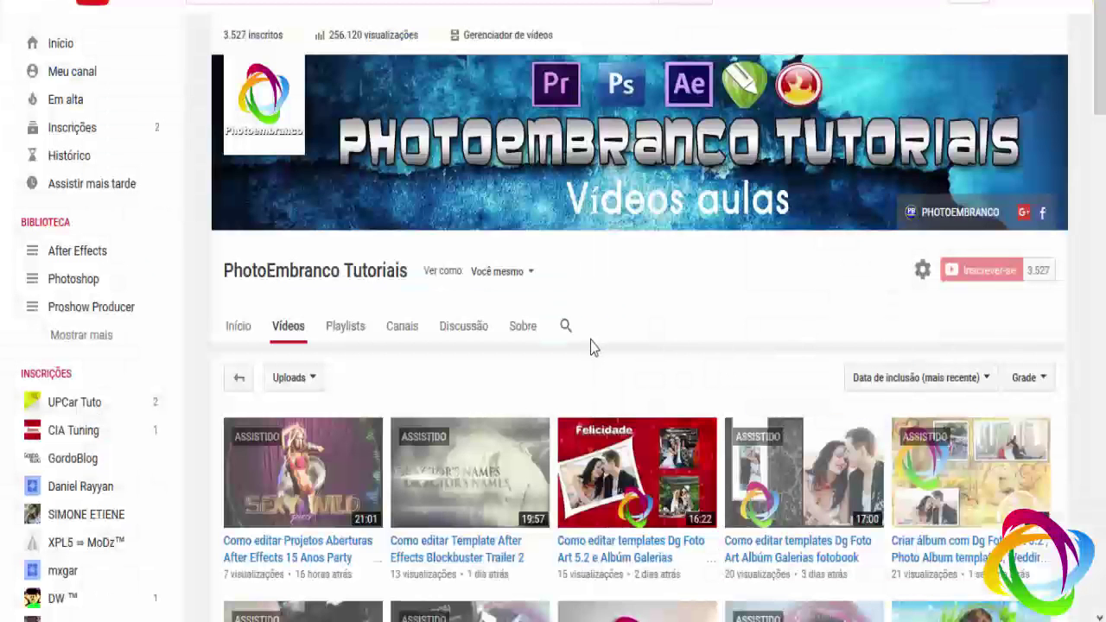
Scroll down through the Mercado Livre After Effects template listings.
scroll(593, 345, "down", 3)
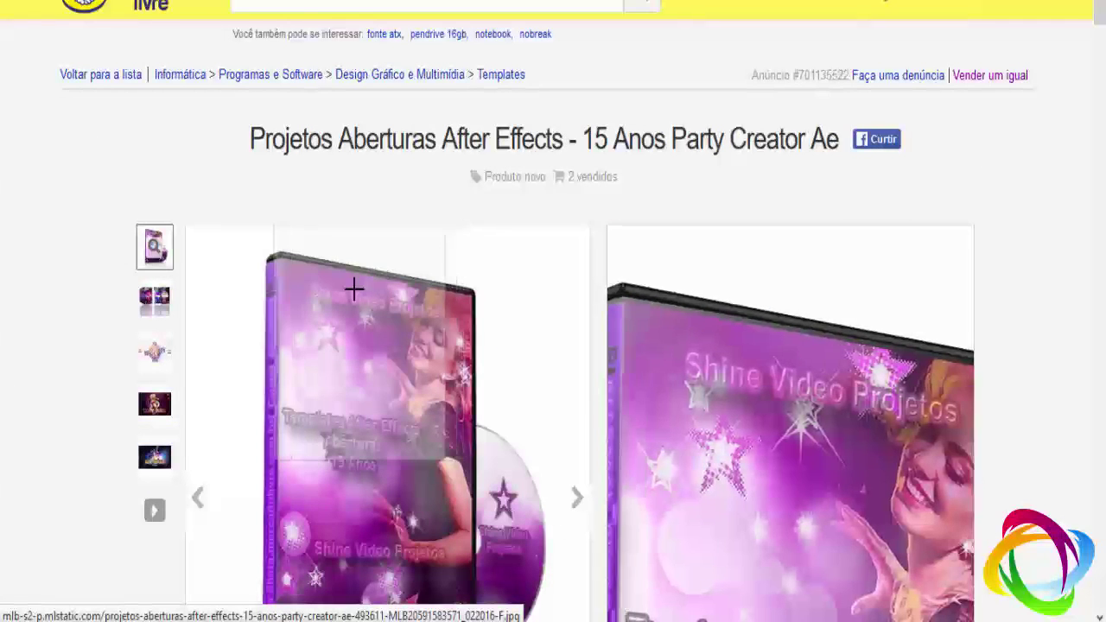
scroll(377, 331, "down", 2)
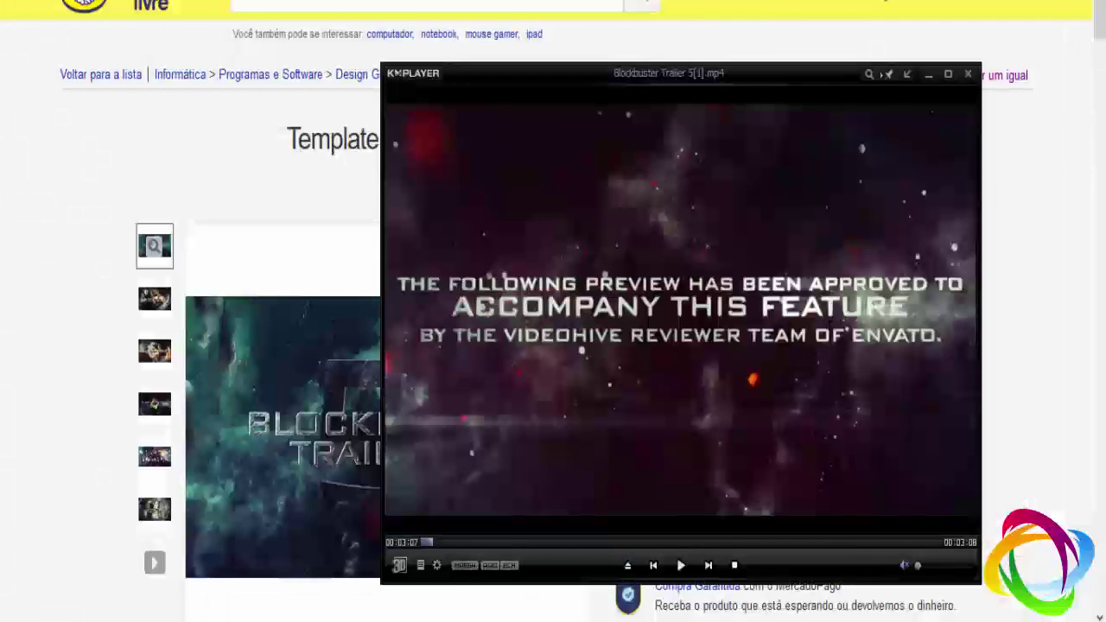
Play the Blockbuster Trailer 5 preview in KMPlayer, then close the player with Alt+F4.
left_click(682, 566)
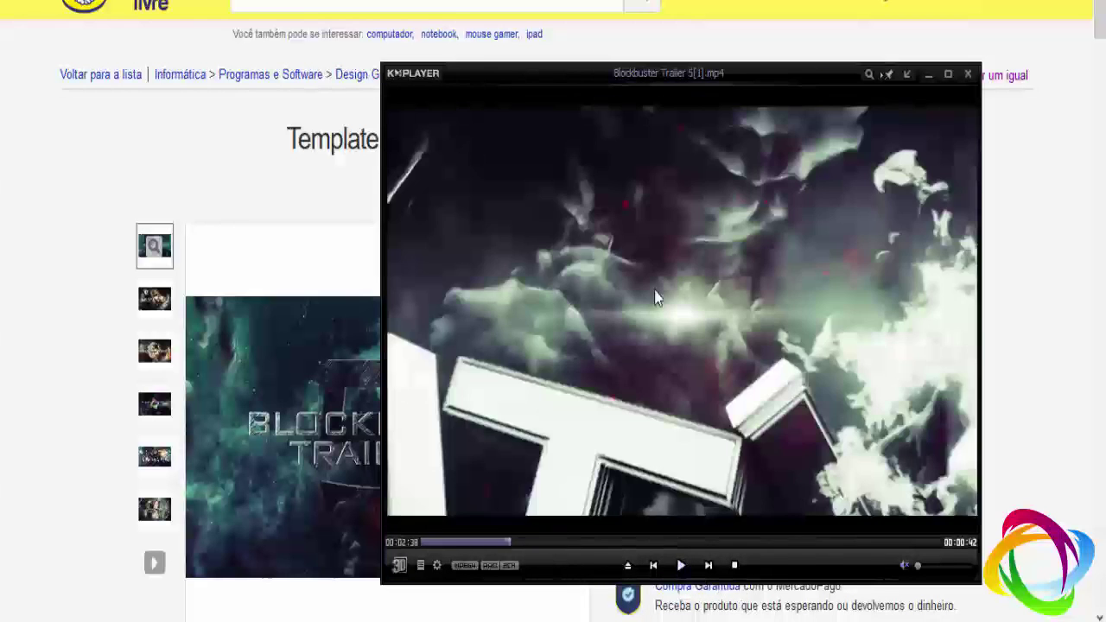
key("alt+F4")
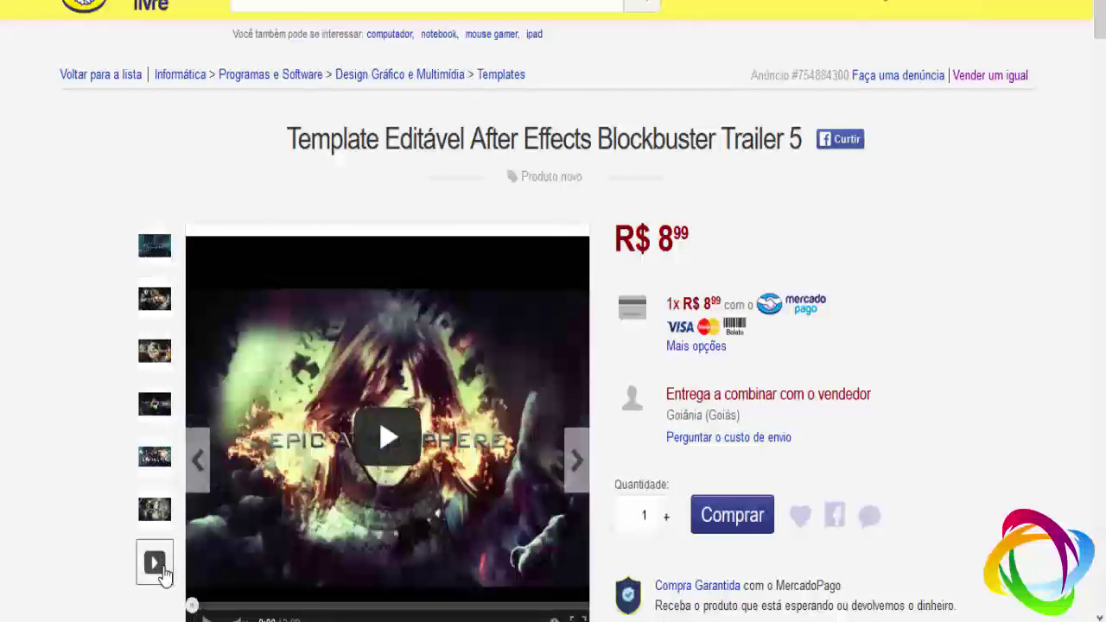
Scroll down and back up through the Blockbuster Trailer 5 listing description.
scroll(1, 233, "down", 10)
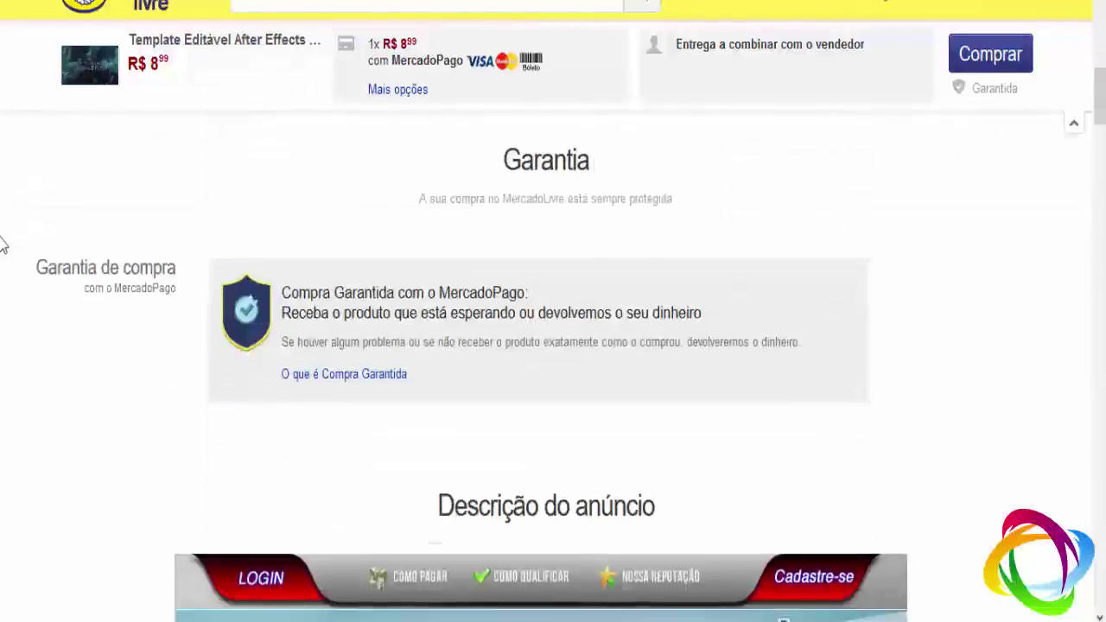
scroll(2, 244, "down", 4)
scroll(1, 245, "down", 5)
scroll(2, 245, "down", 4)
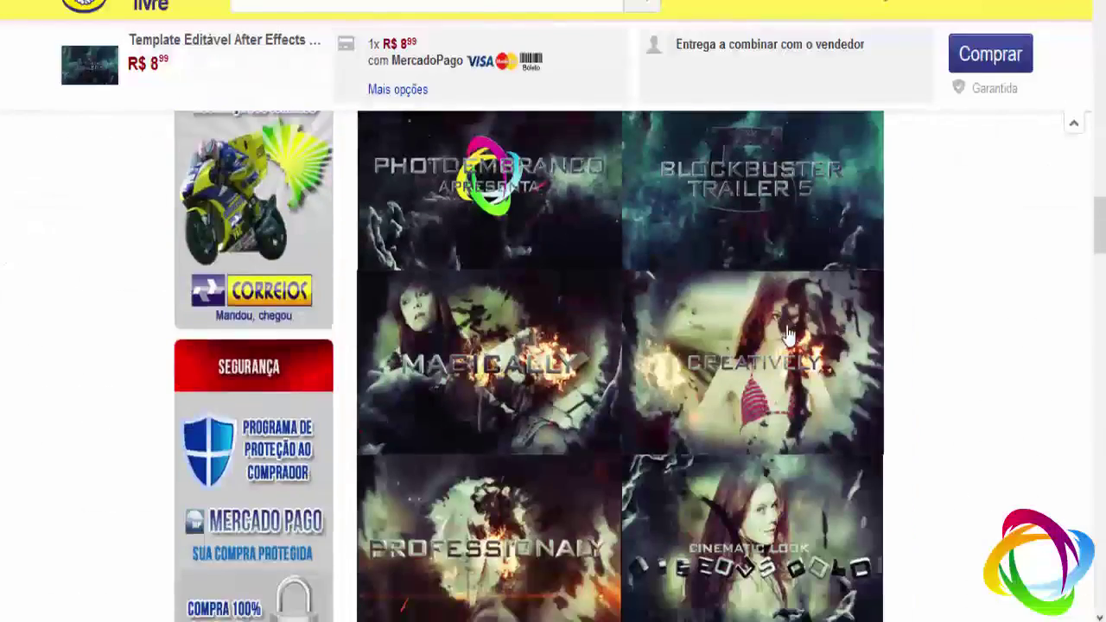
scroll(787, 332, "down", 5)
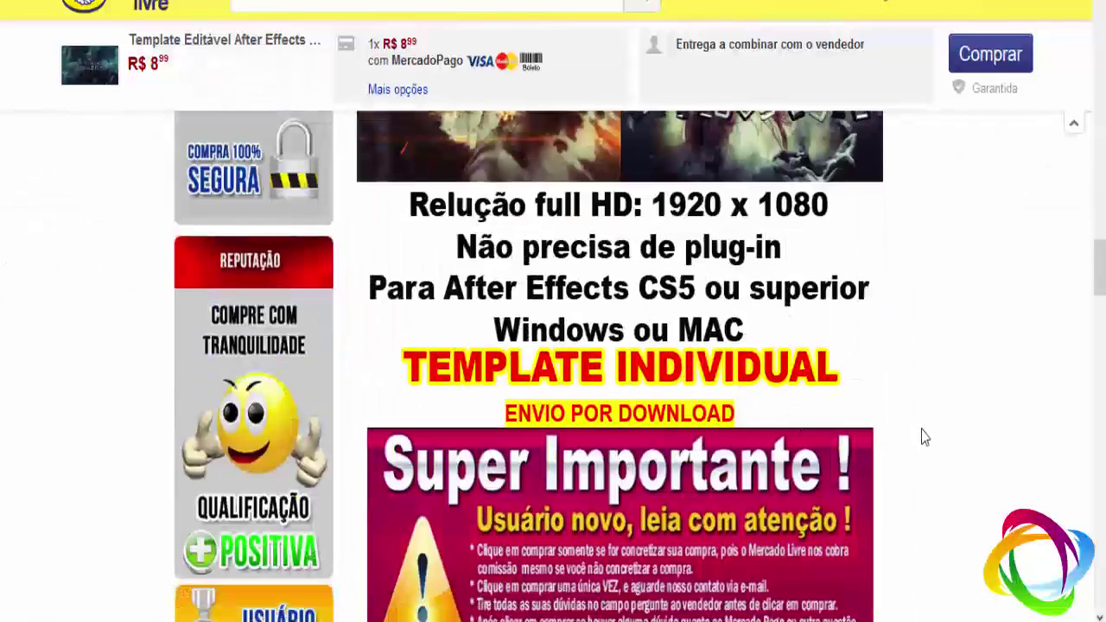
scroll(923, 438, "up", 4)
scroll(922, 437, "up", 5)
scroll(922, 438, "up", 6)
scroll(933, 439, "up", 5)
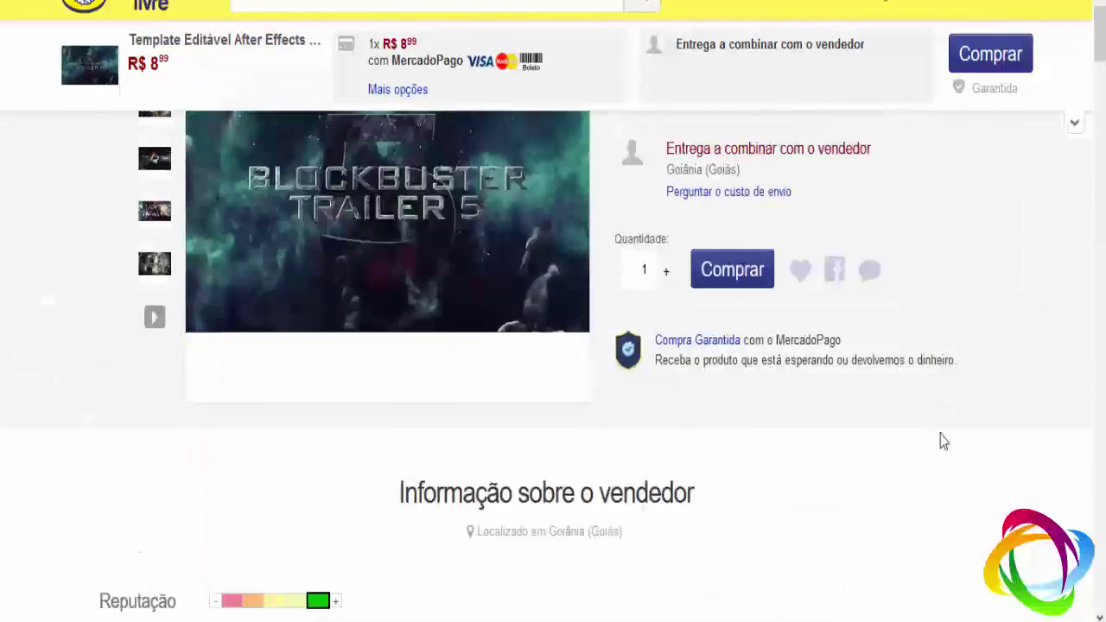
scroll(943, 441, "up", 3)
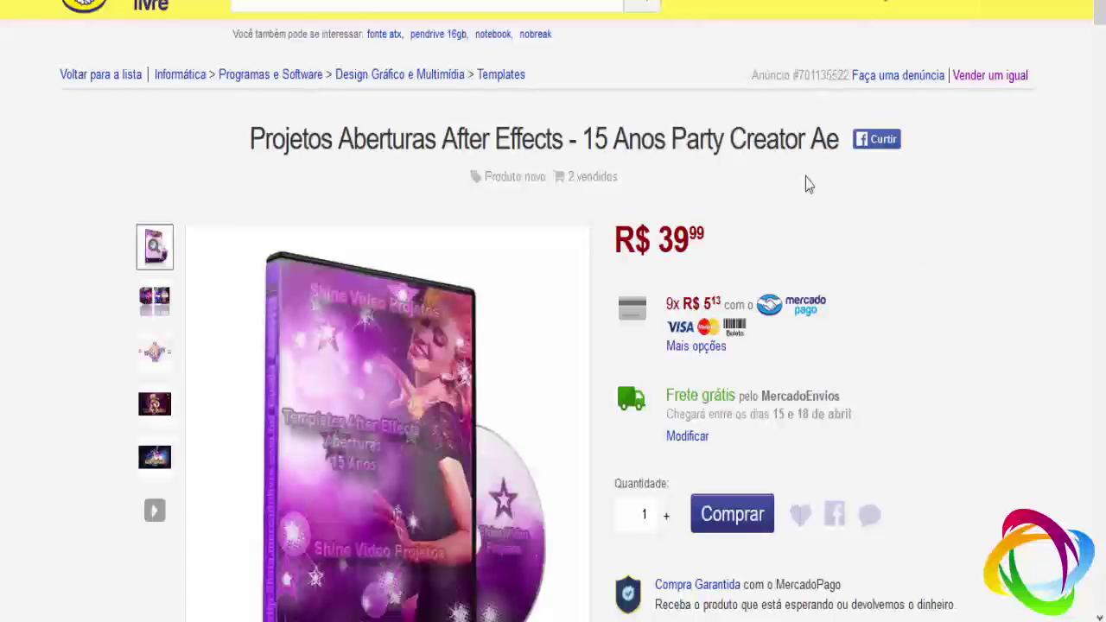
Highlight part of the 15 Anos Party Creator title, then scroll through its description images.
left_click_drag(288, 128, 339, 129)
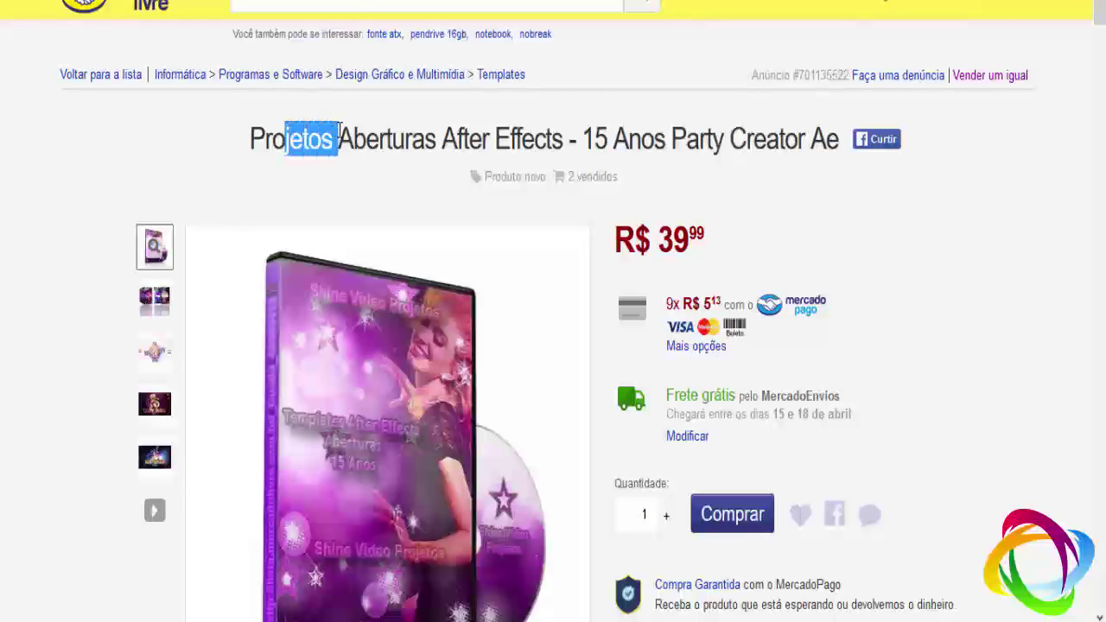
left_click(384, 141)
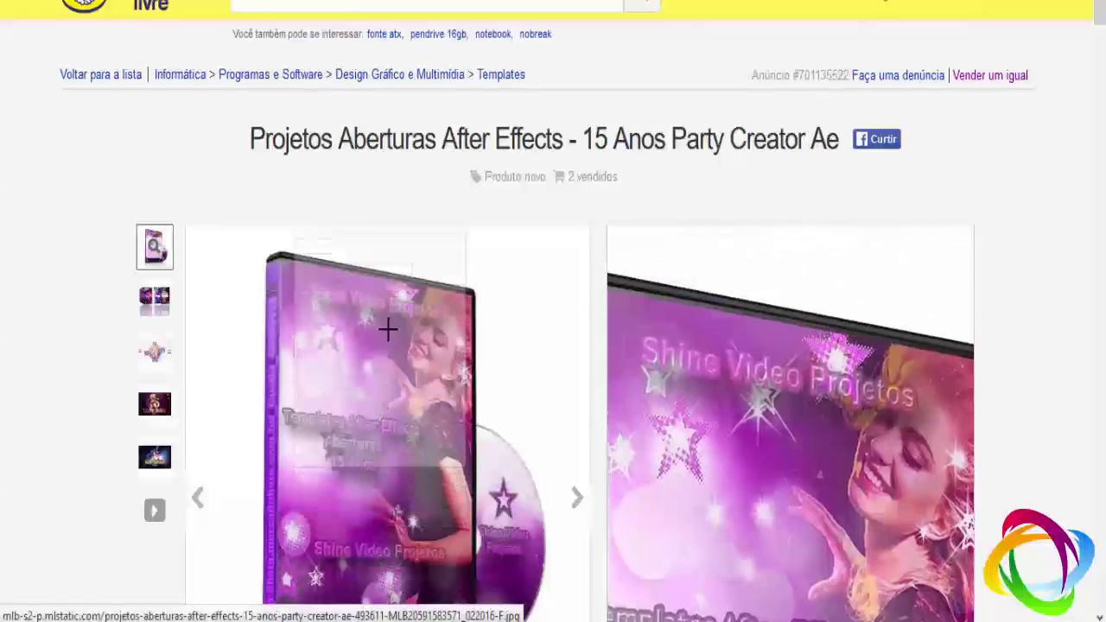
scroll(26, 229, "down", 4)
scroll(19, 246, "up", 4)
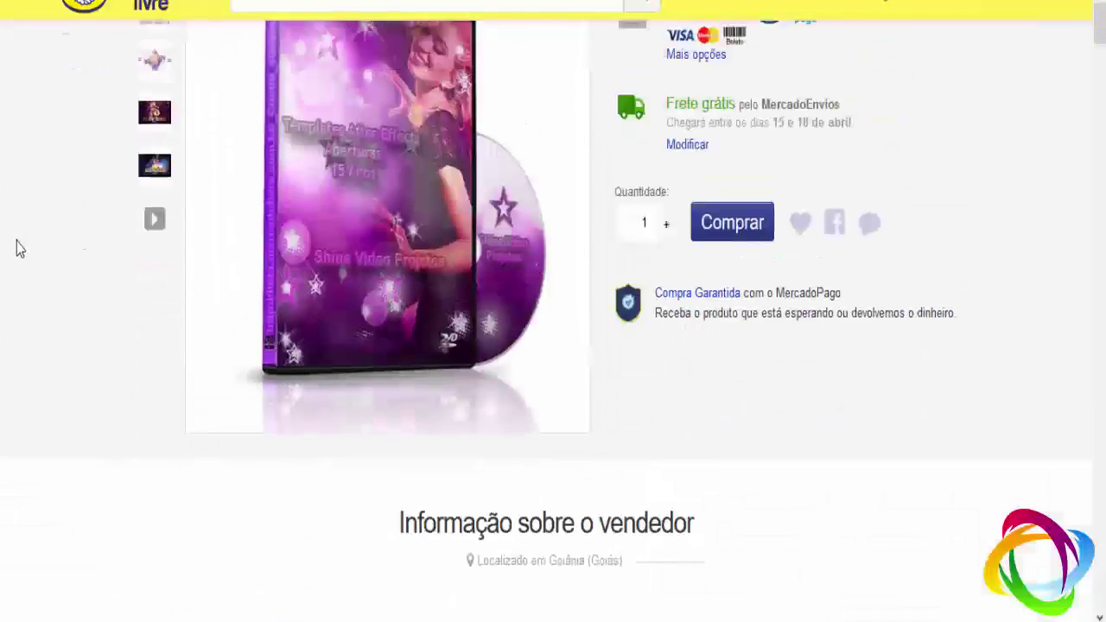
scroll(17, 250, "down", 5)
scroll(10, 250, "down", 5)
scroll(10, 250, "down", 5)
scroll(13, 250, "down", 5)
scroll(10, 251, "down", 4)
scroll(10, 247, "down", 2)
scroll(10, 247, "down", 3)
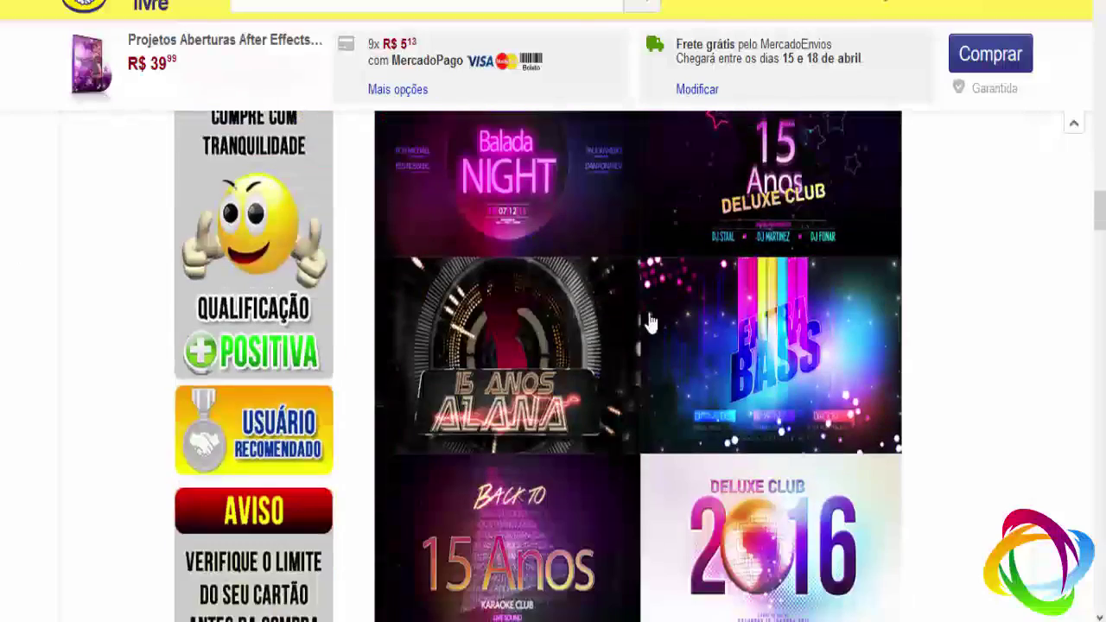
scroll(670, 424, "down", 5)
scroll(668, 438, "up", 6)
scroll(668, 438, "up", 8)
scroll(668, 438, "up", 10)
scroll(668, 438, "up", 15)
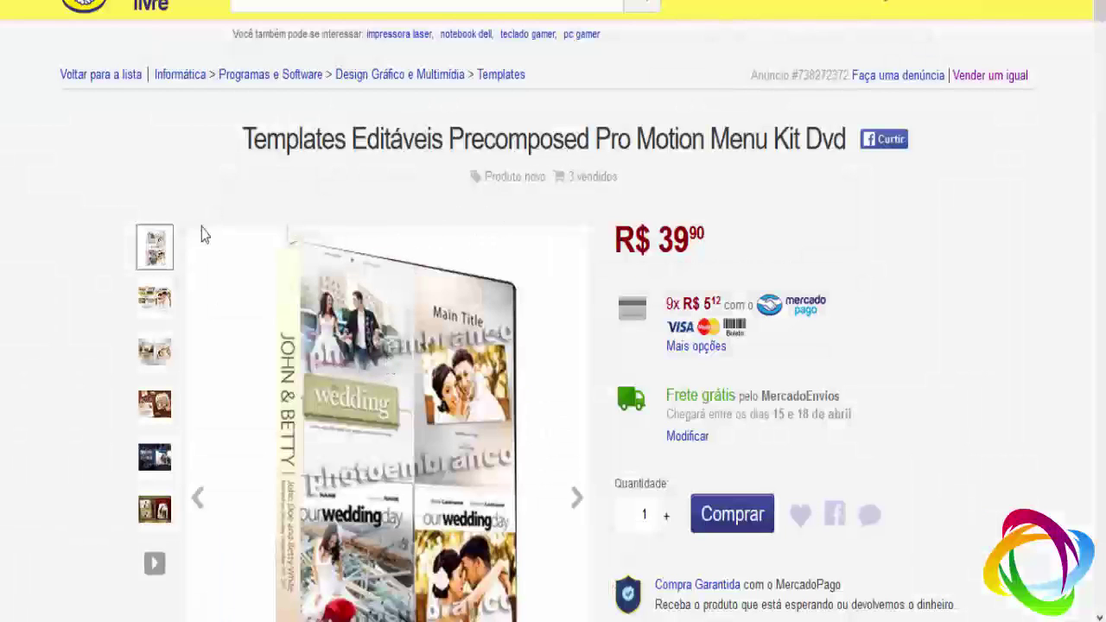
View the second and third Menu Kit Dvd product pictures and scroll through its description.
left_click(153, 299)
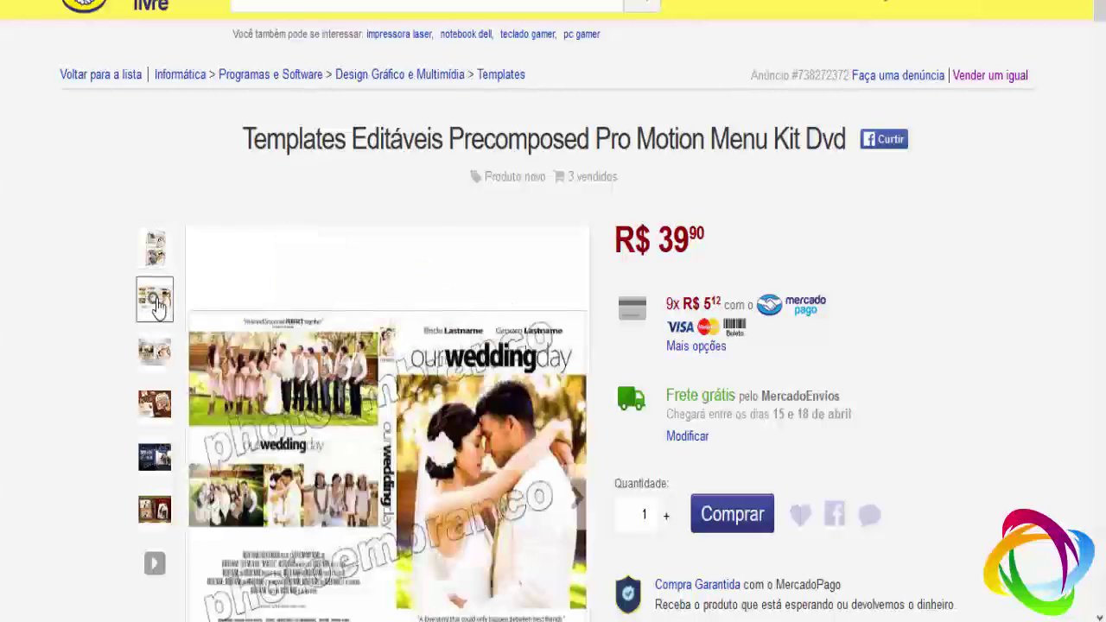
left_click(153, 350)
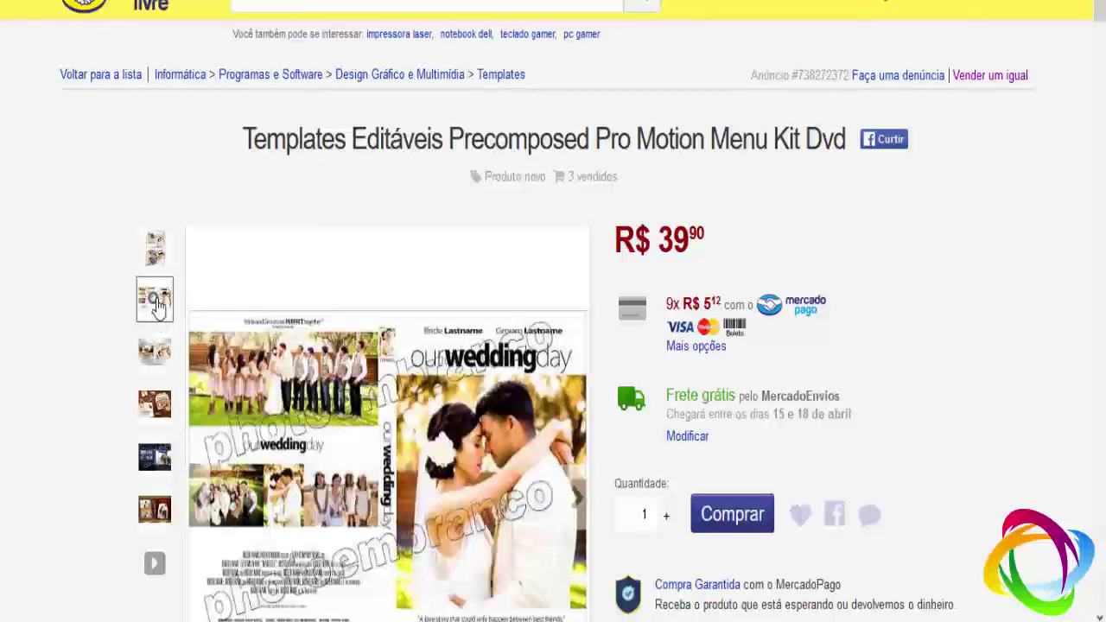
scroll(356, 306, "down", 4)
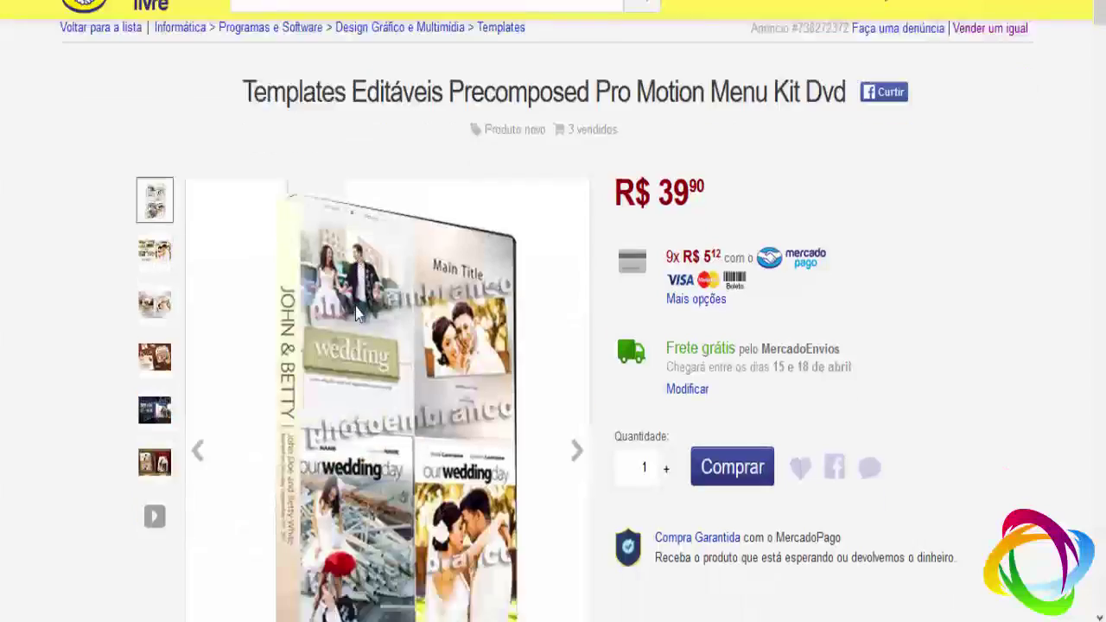
scroll(950, 334, "down", 3)
scroll(951, 334, "down", 4)
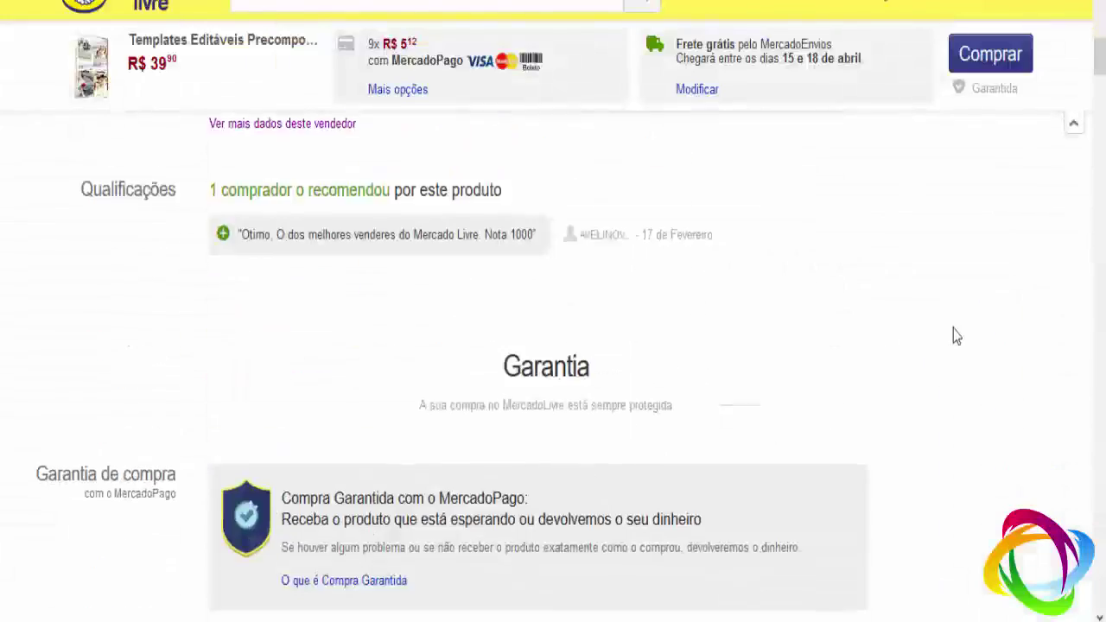
scroll(951, 334, "down", 5)
scroll(951, 333, "down", 5)
scroll(654, 357, "down", 5)
scroll(654, 358, "up", 6)
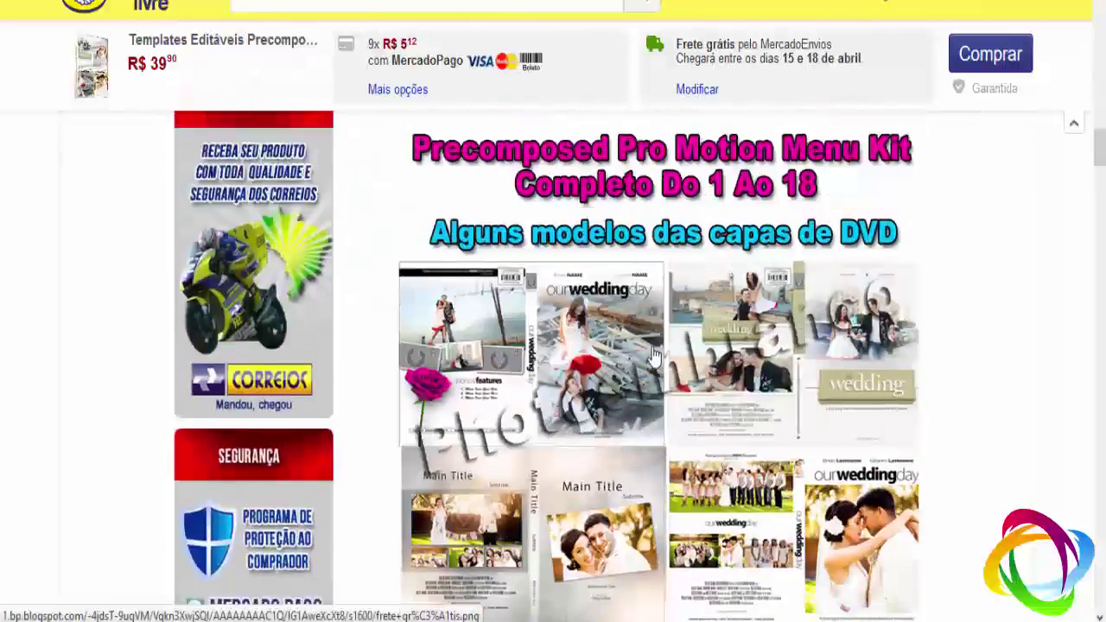
scroll(655, 357, "down", 4)
scroll(687, 445, "up", 5)
scroll(687, 445, "up", 8)
scroll(691, 454, "up", 10)
scroll(692, 454, "up", 10)
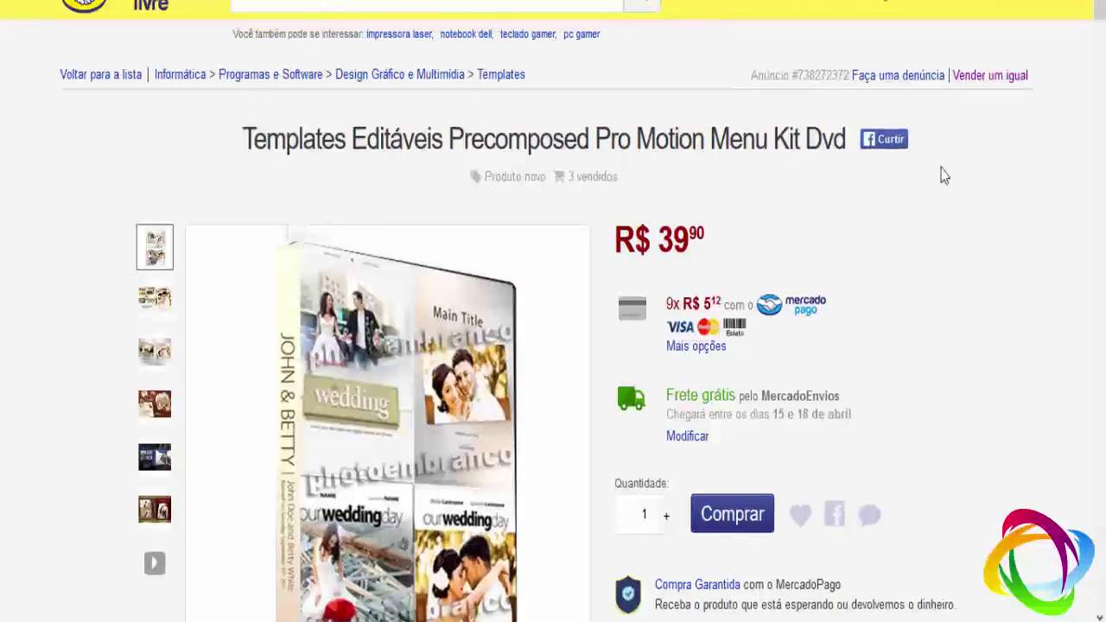
Highlight parts of the listing title, then go back to the seller's 157-product listings page.
mouse_move(553, 138)
left_mouse_down()
mouse_move(796, 134)
mouse_move(758, 129)
left_mouse_up()
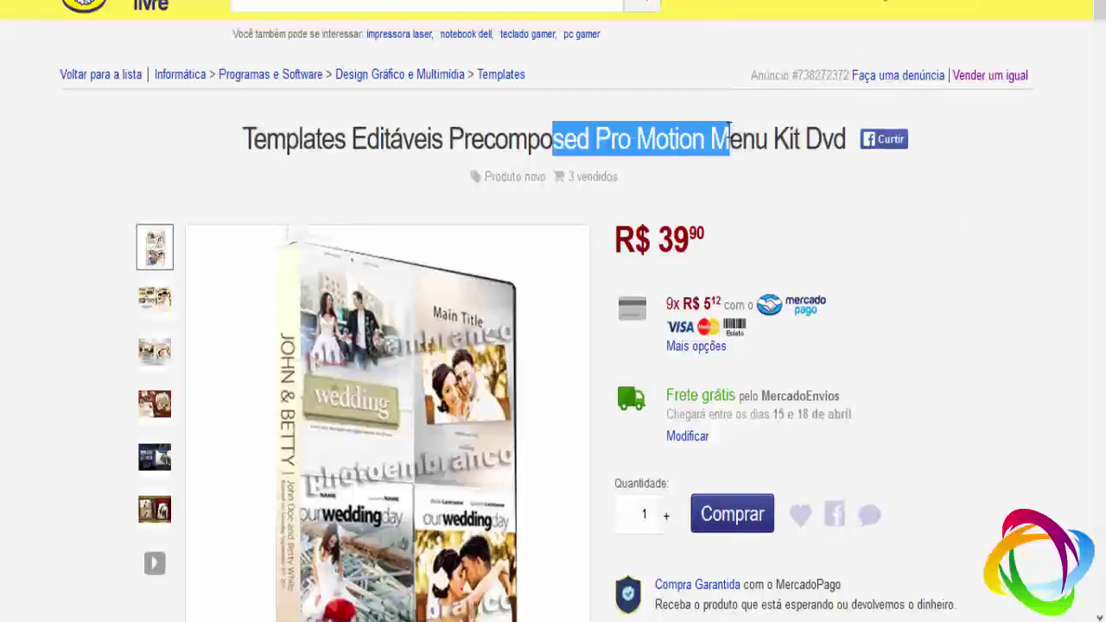
left_click(748, 133)
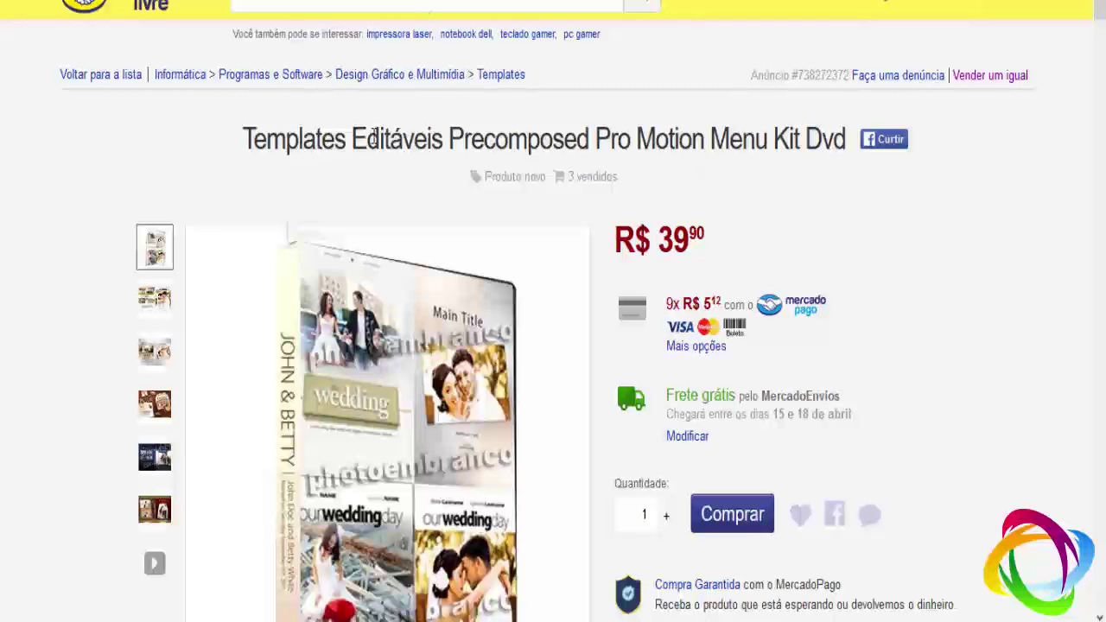
left_click_drag(421, 142, 836, 146)
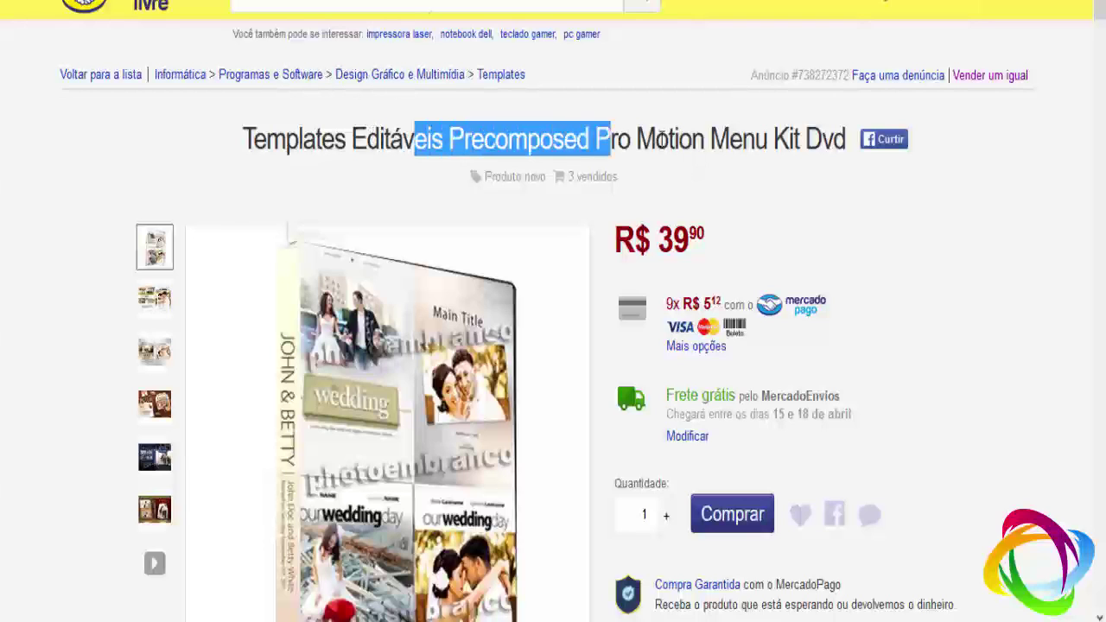
left_click(846, 195)
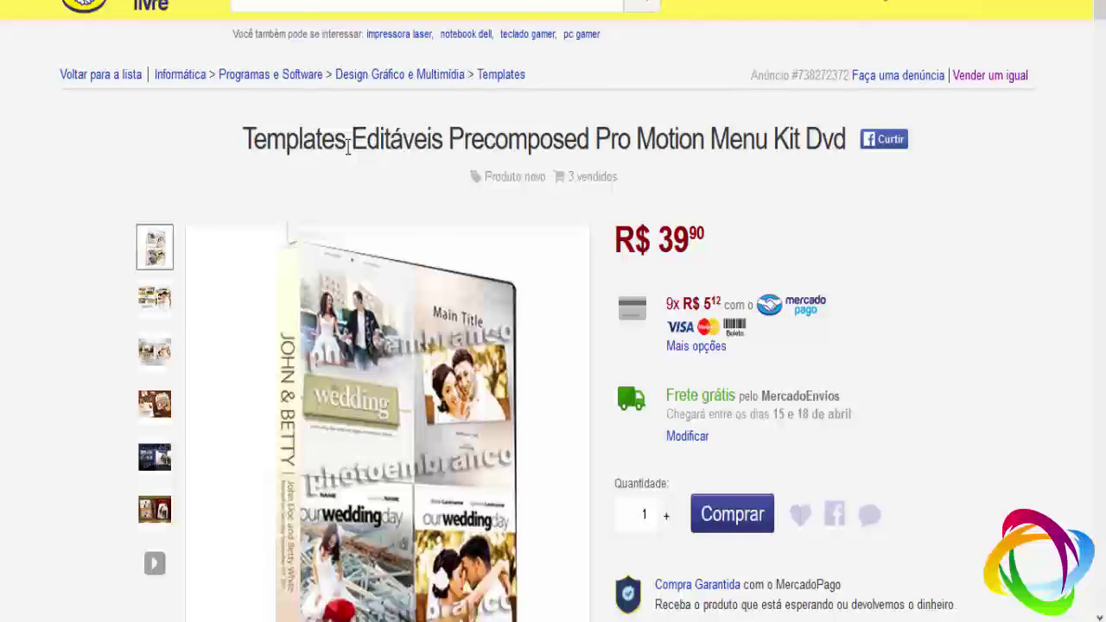
scroll(380, 316, "down", 2)
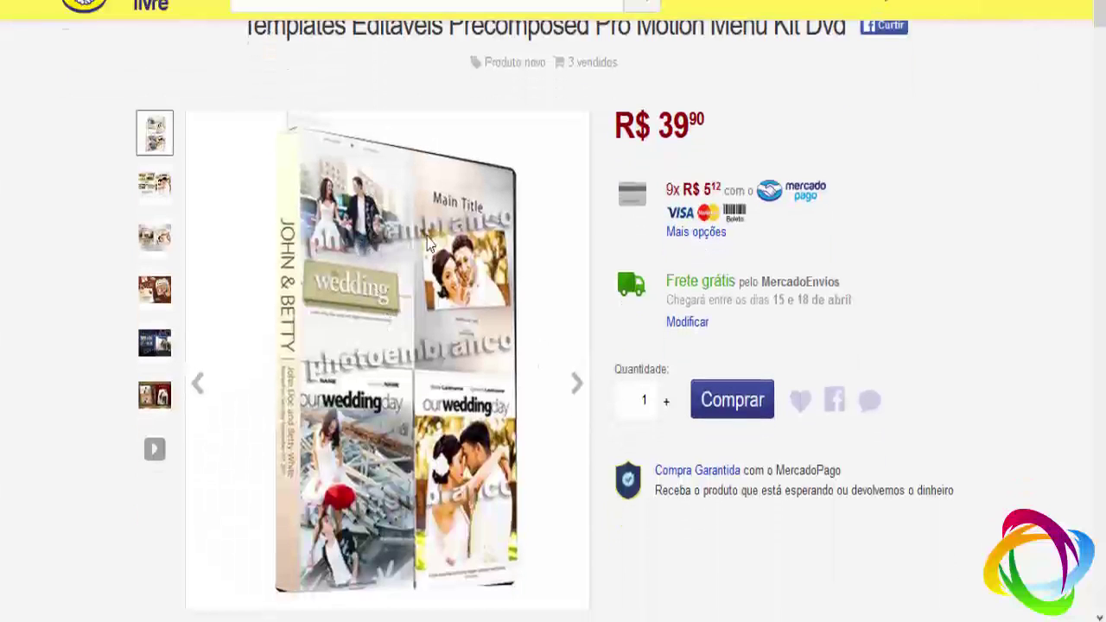
scroll(360, 331, "up", 2)
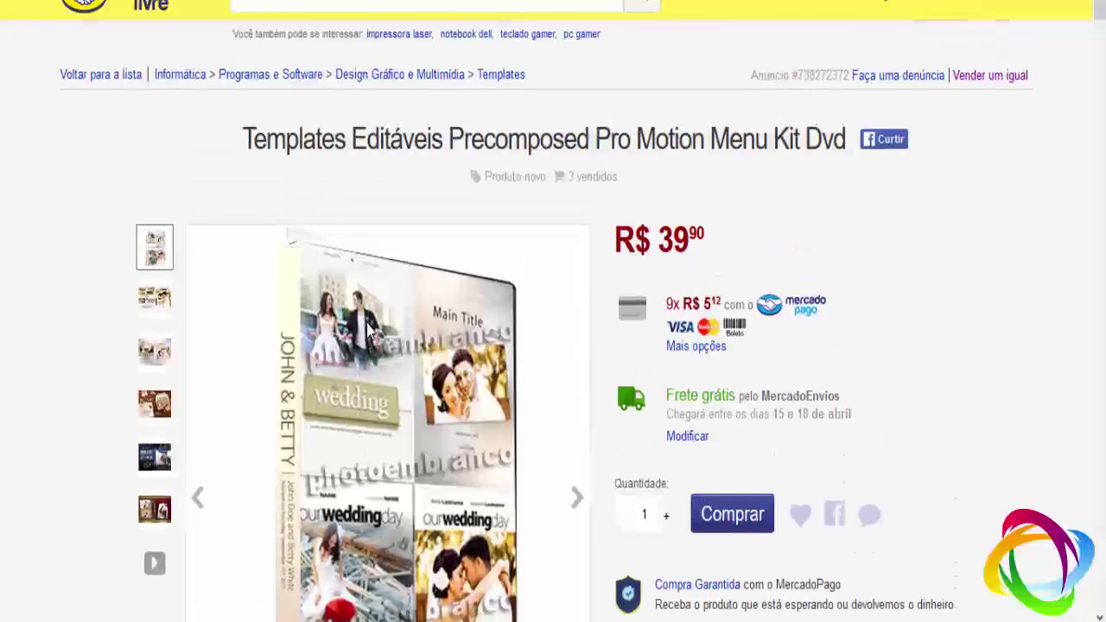
key("alt+Left")
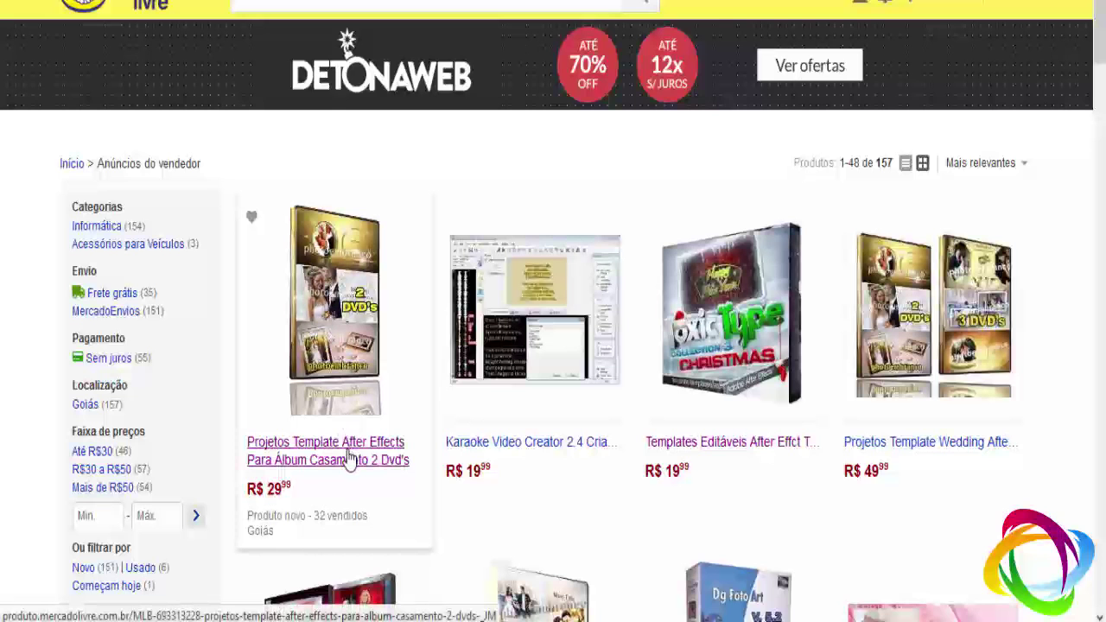
Open the Álbum Casamento 2 Dvd's listing and watch part of its preview video, closing the ad.
left_click(349, 463)
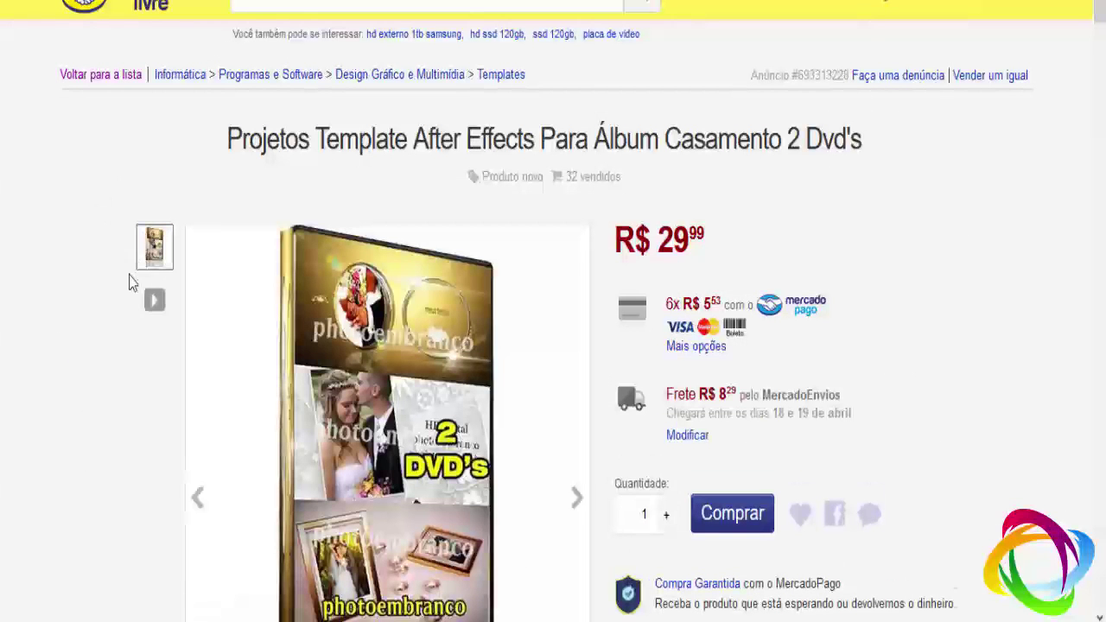
left_click(152, 311)
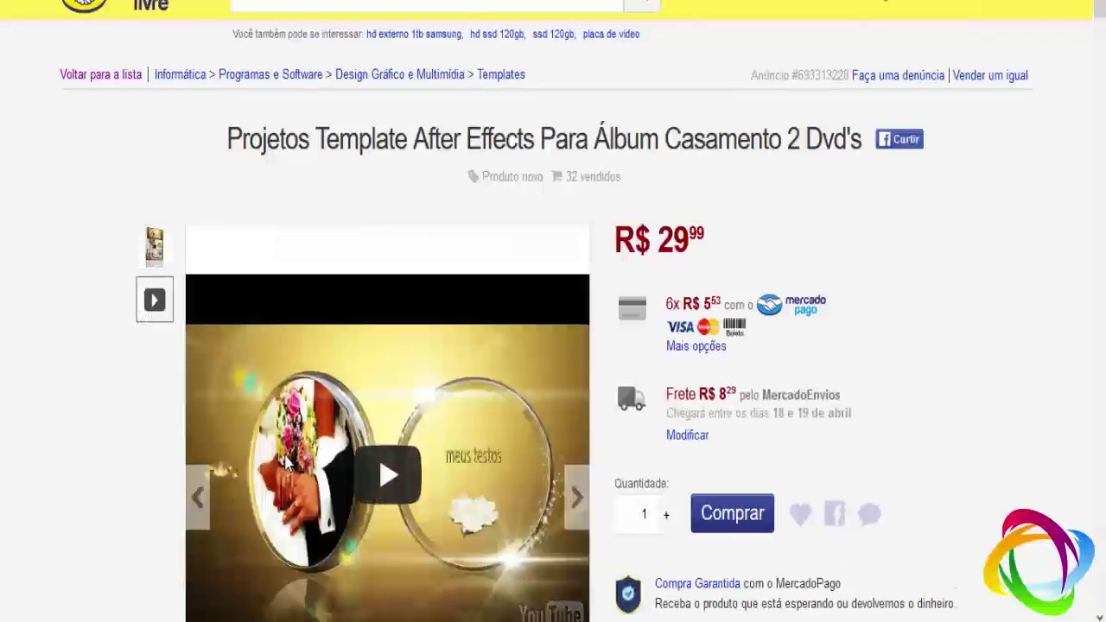
scroll(593, 442, "down", 1)
left_click(209, 553)
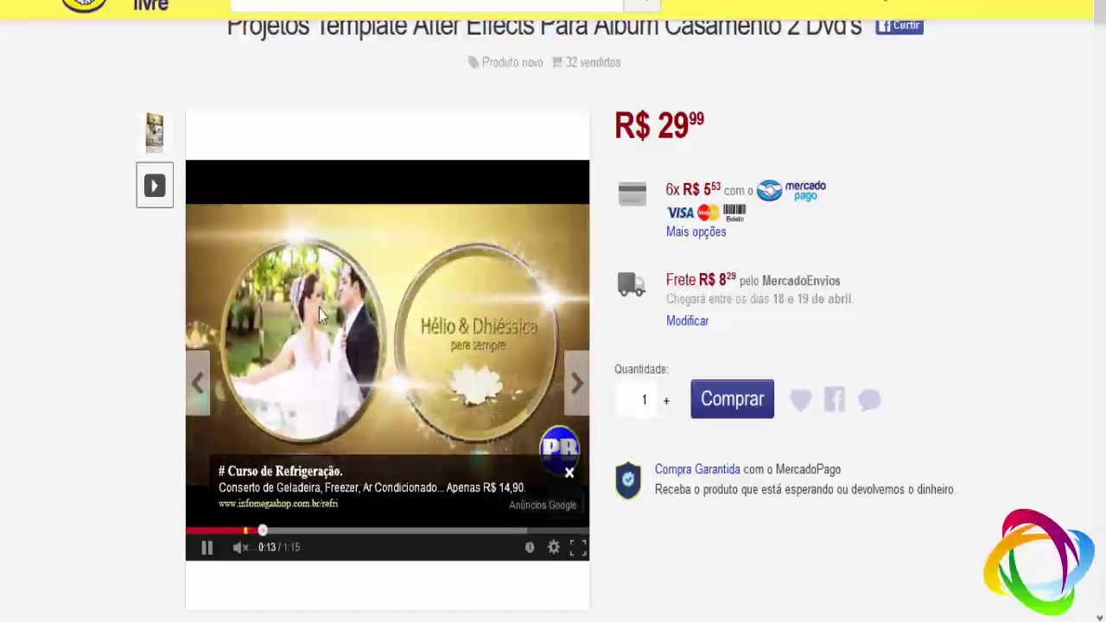
left_click(569, 474)
left_click(340, 529)
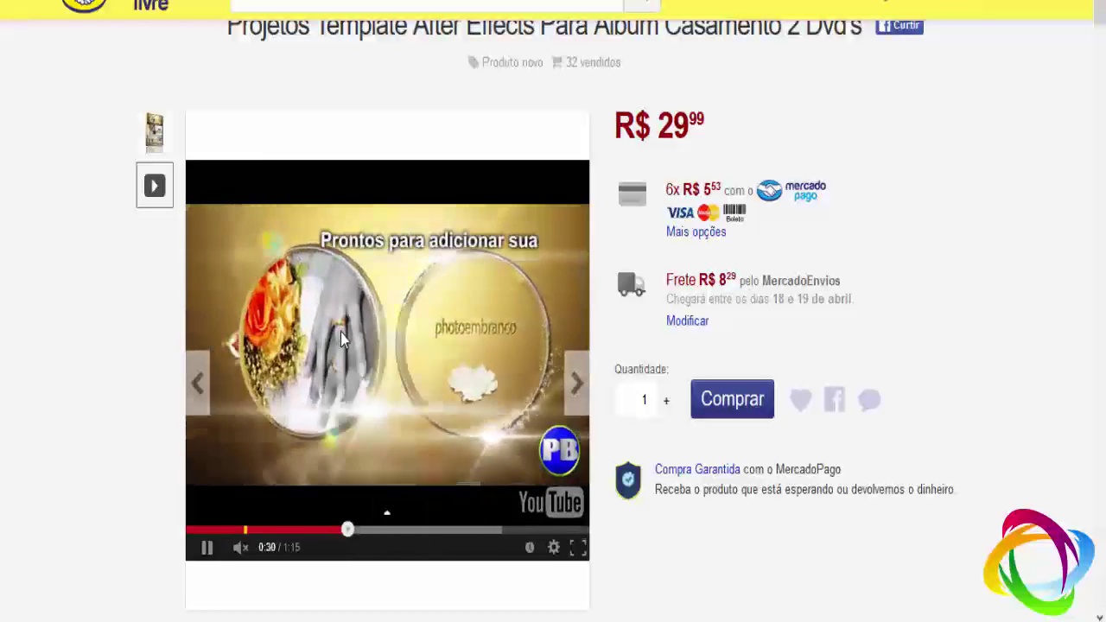
left_click(209, 557)
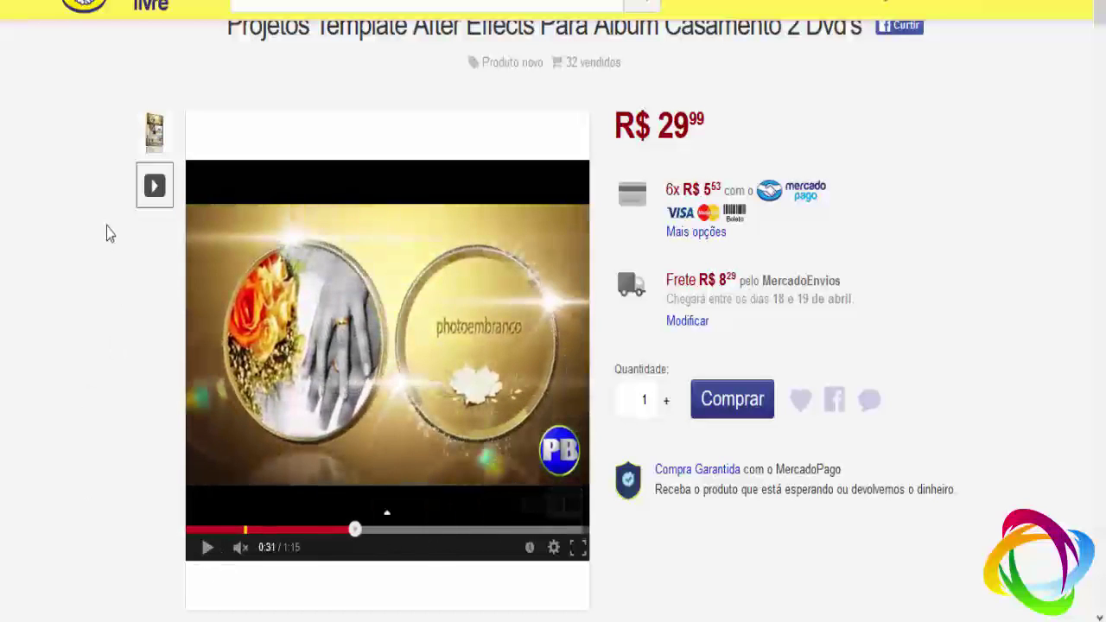
Scroll through the wedding-template listing and show the 2 DVD's box image in the gallery.
scroll(7, 411, "down", 4)
scroll(7, 412, "down", 5)
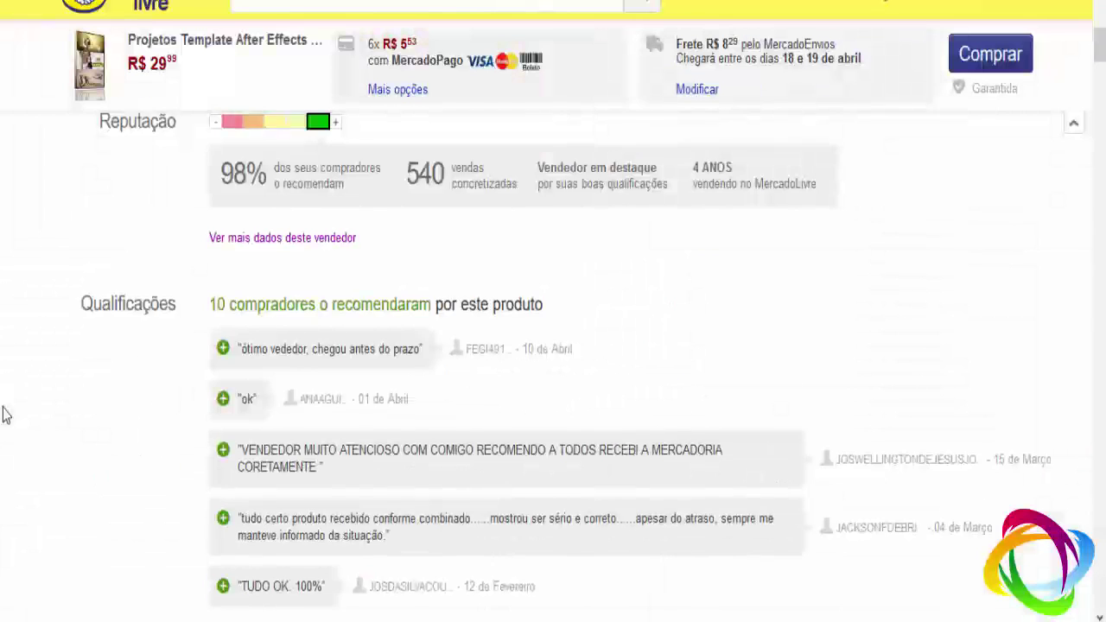
scroll(7, 411, "down", 5)
scroll(10, 409, "down", 4)
scroll(12, 407, "down", 5)
scroll(12, 407, "down", 4)
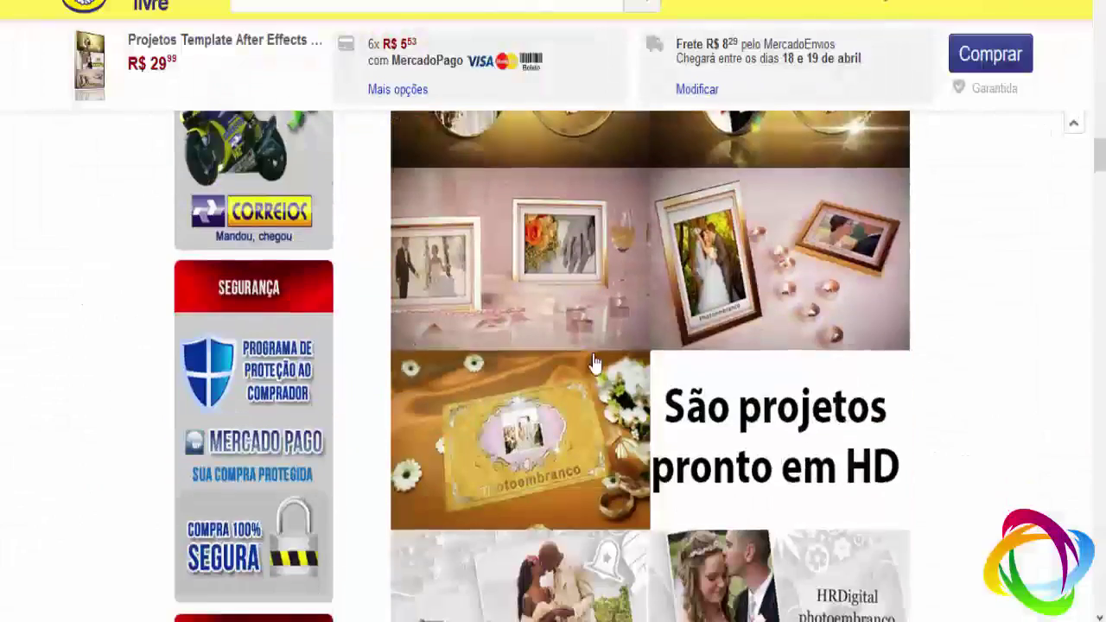
scroll(644, 455, "down", 3)
scroll(656, 516, "down", 2)
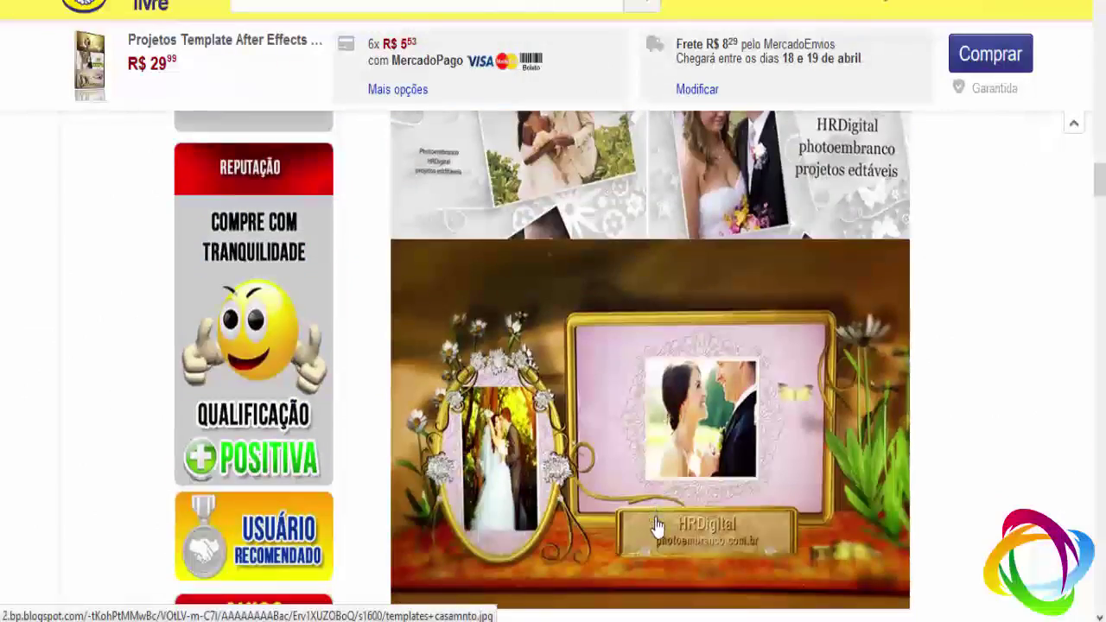
scroll(657, 516, "down", 3)
scroll(657, 516, "up", 5)
scroll(657, 516, "up", 5)
scroll(657, 484, "up", 5)
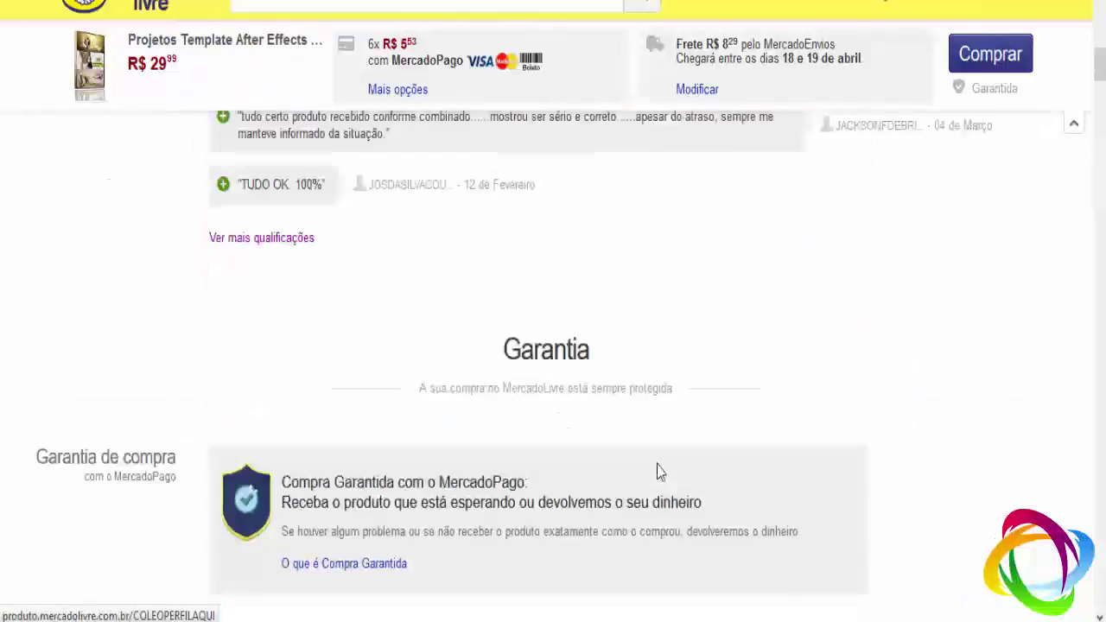
scroll(650, 441, "up", 5)
scroll(643, 411, "up", 3)
left_click(154, 244)
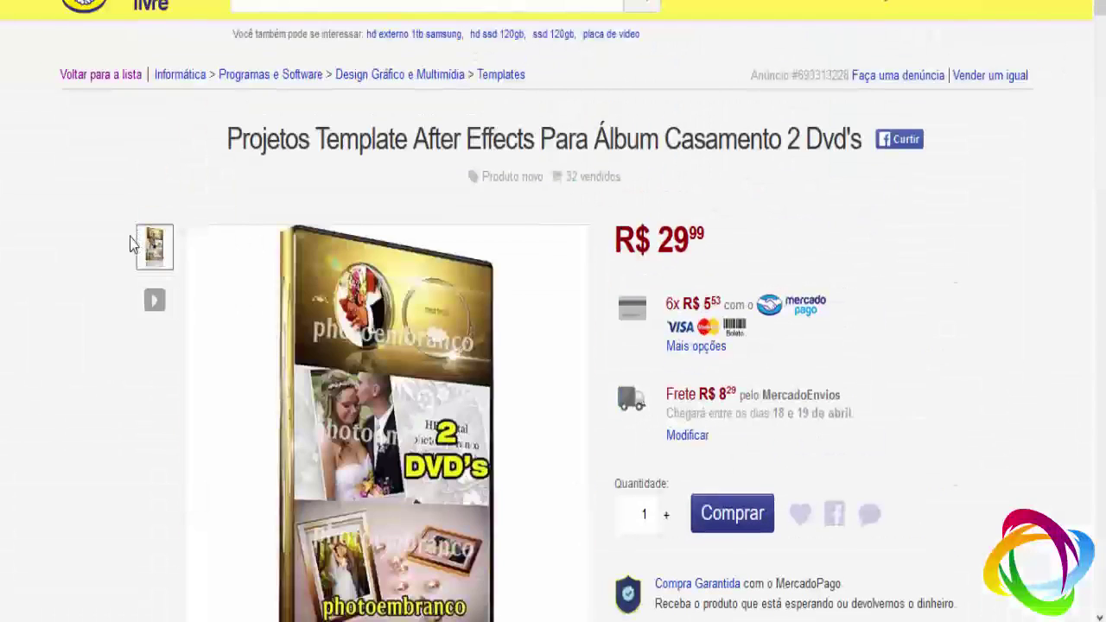
scroll(378, 339, "down", 3)
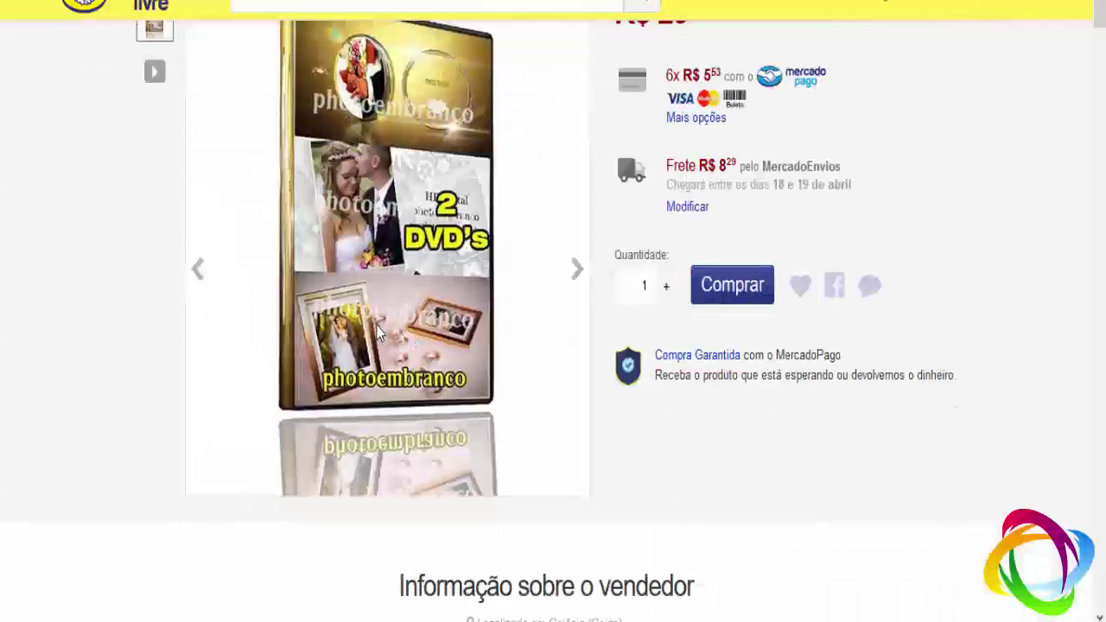
scroll(378, 333, "up", 3)
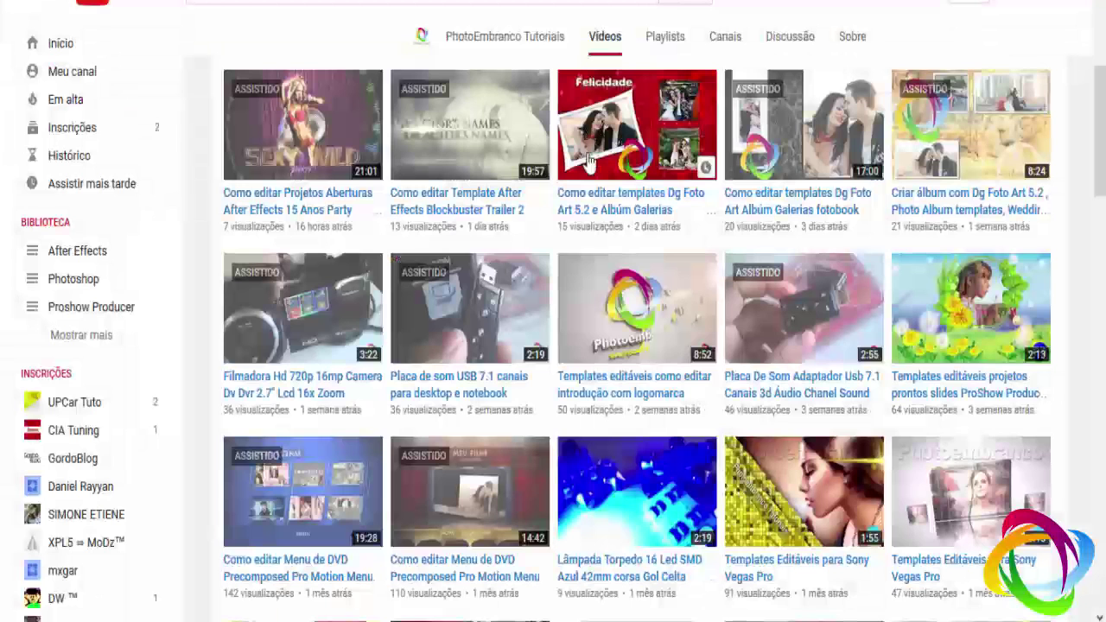
scroll(593, 168, "up", 4)
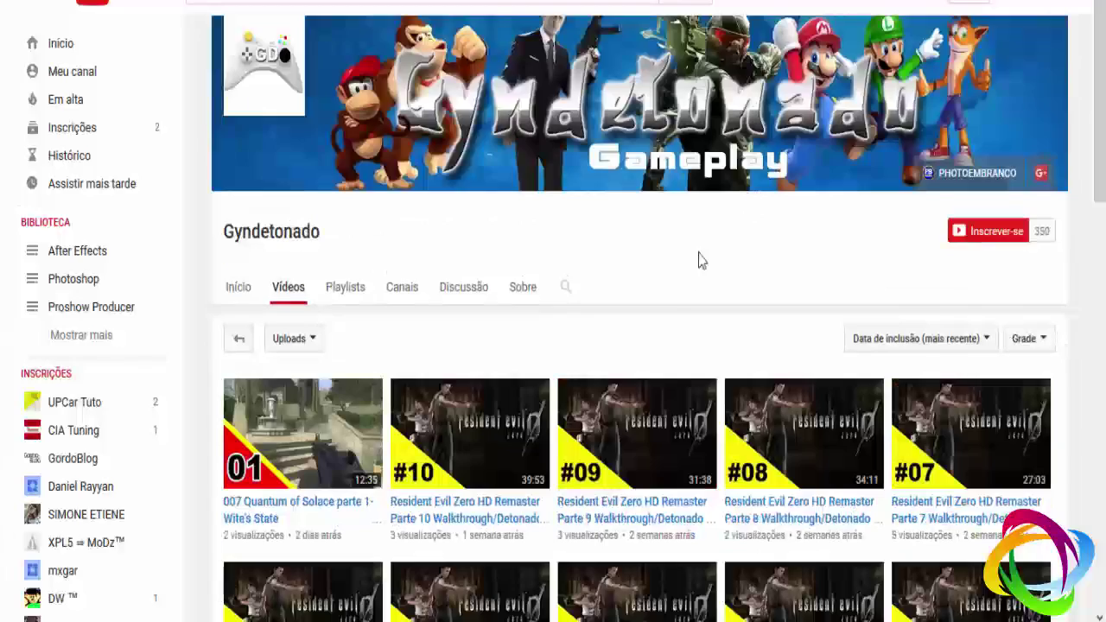
Scroll through the Gyndetonado channel's uploads of Resident Evil and Crysis 2 walkthroughs.
scroll(669, 284, "down", 2)
scroll(669, 285, "down", 2)
scroll(670, 289, "down", 5)
scroll(669, 291, "down", 3)
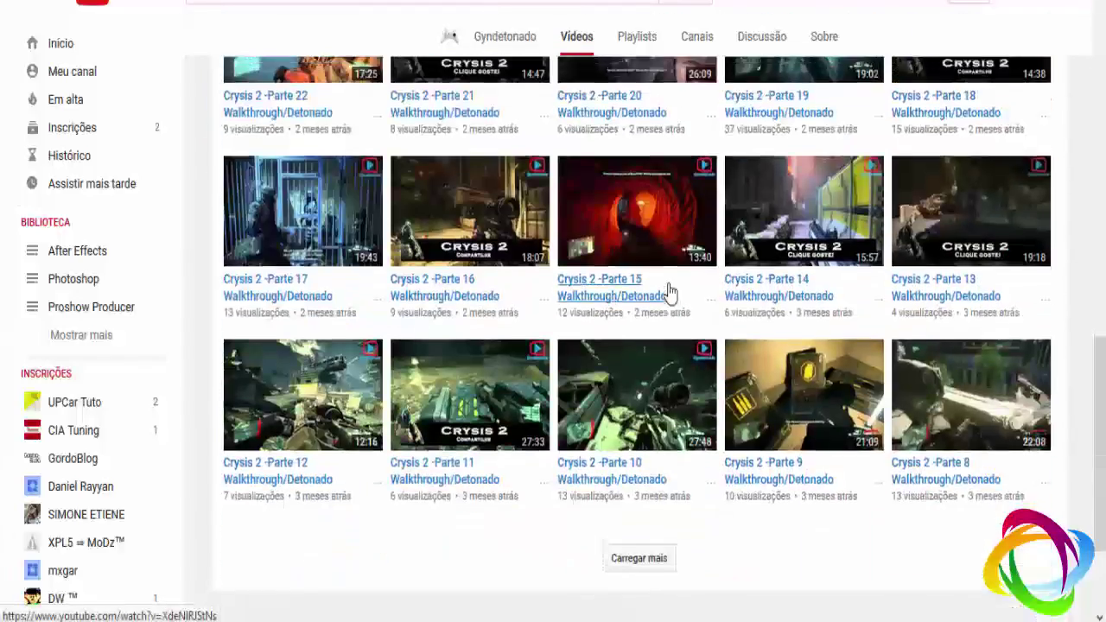
scroll(668, 291, "up", 10)
scroll(667, 291, "up", 3)
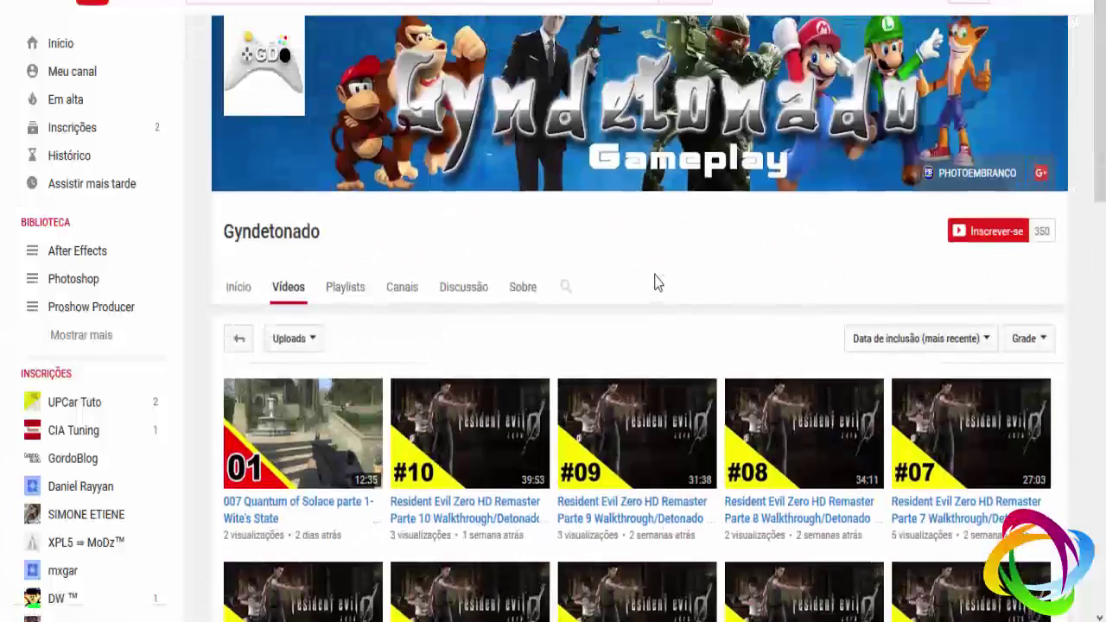
scroll(713, 277, "down", 2)
scroll(700, 299, "down", 1)
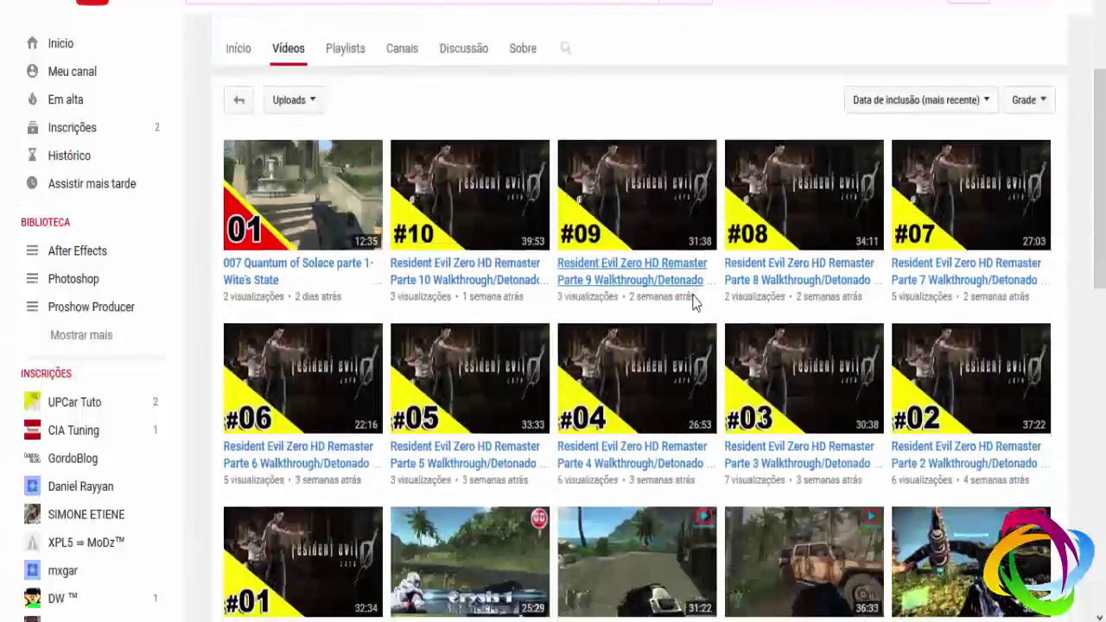
scroll(696, 300, "down", 5)
scroll(693, 302, "down", 2)
scroll(694, 303, "down", 3)
scroll(694, 303, "up", 2)
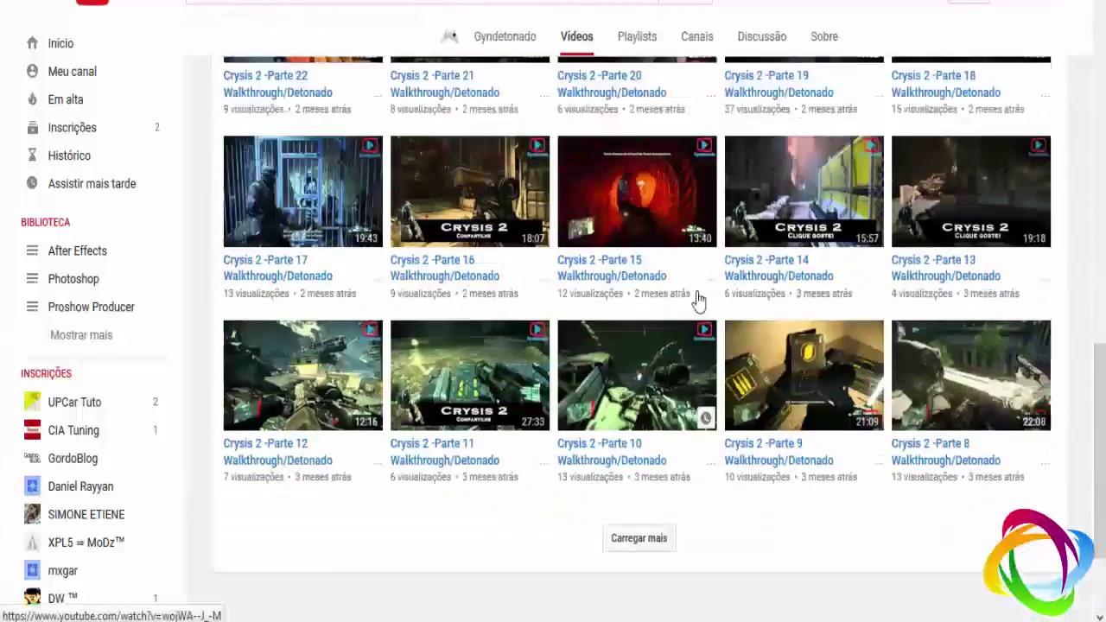
scroll(696, 302, "up", 10)
scroll(700, 302, "up", 4)
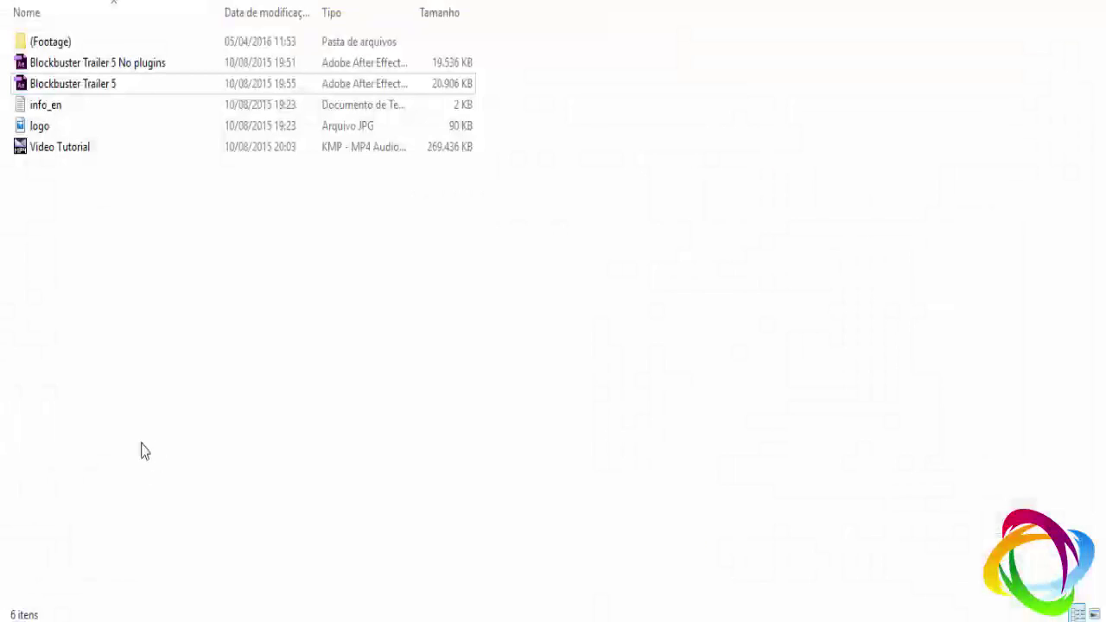
Rubber-band select all six items in the Blockbuster Trailer 5 folder, then deselect them.
left_click_drag(108, 397, 77, 143)
left_click(32, 278)
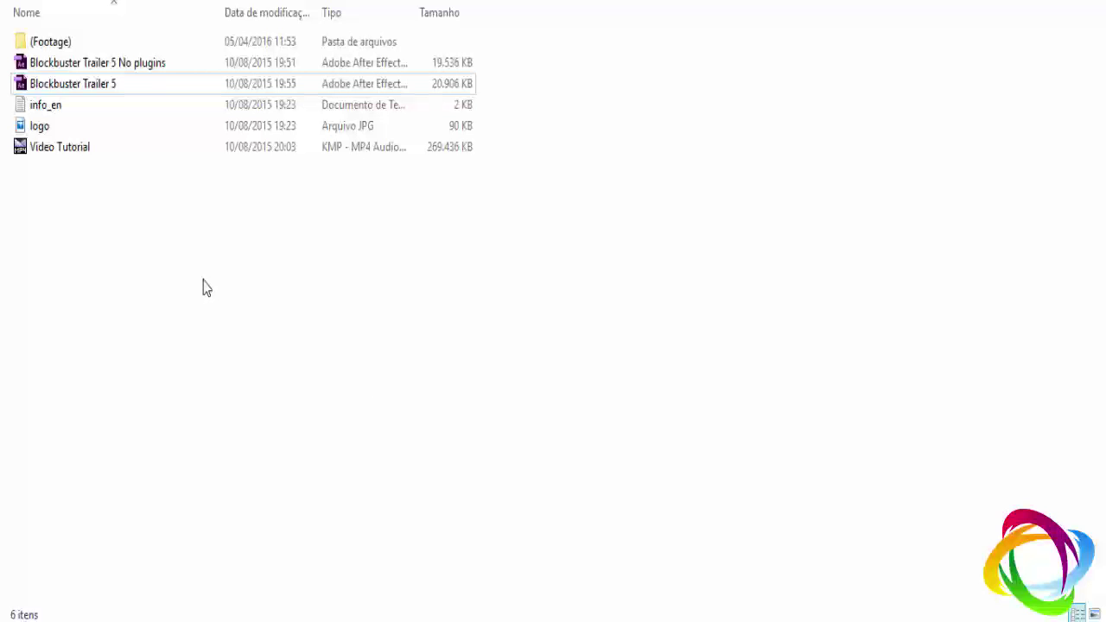
Compare the No plugins and main project files, then open Blockbuster Trailer 5.aep.
left_click(112, 65)
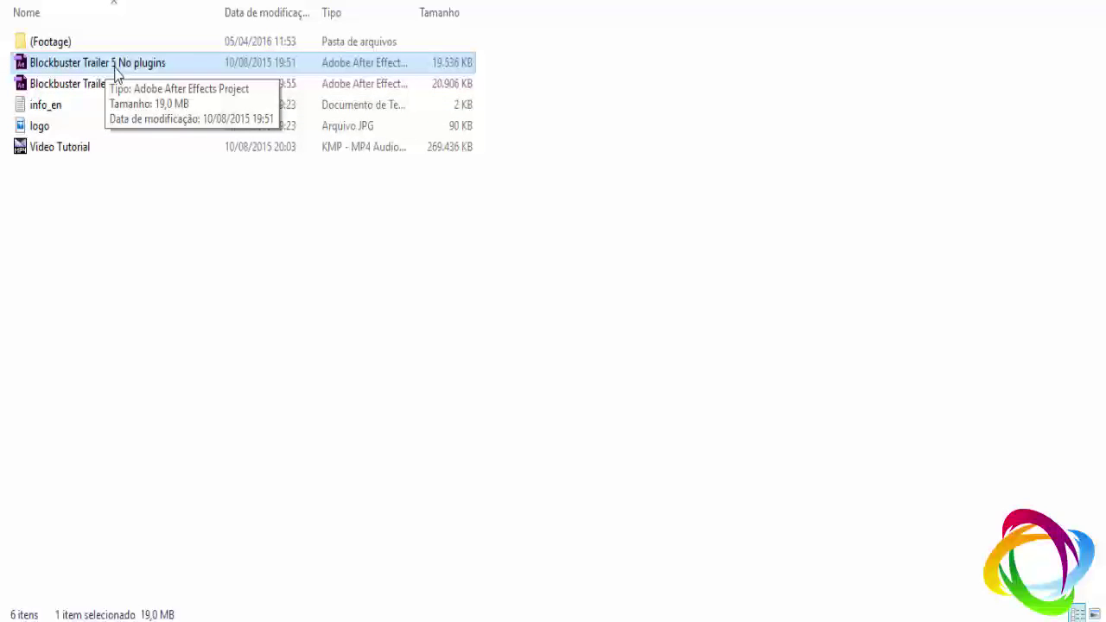
left_click(107, 86)
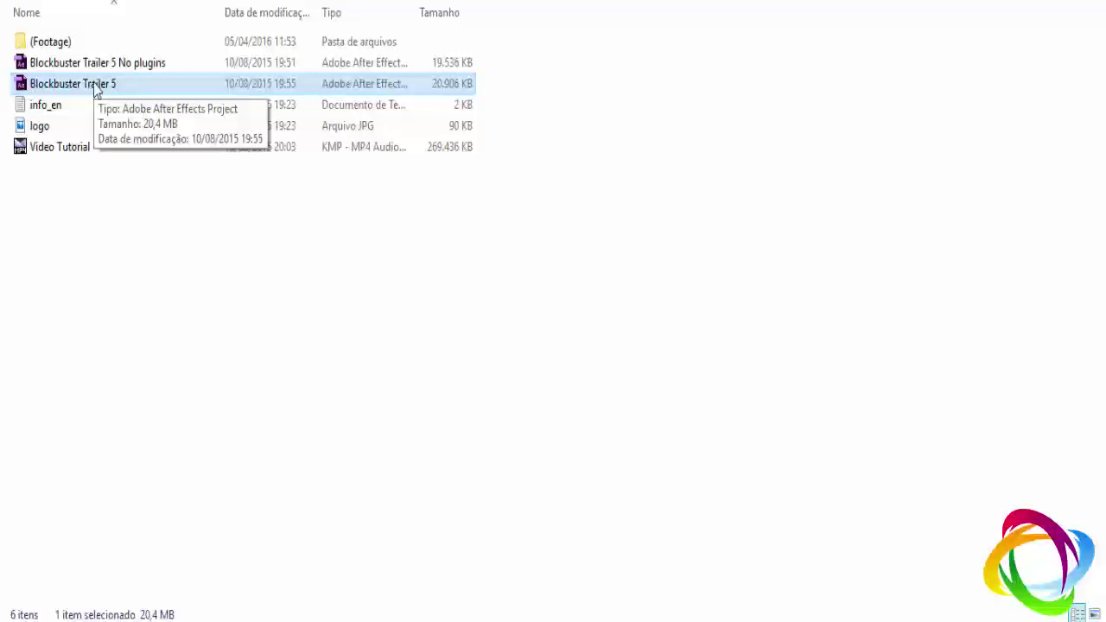
left_click(126, 234)
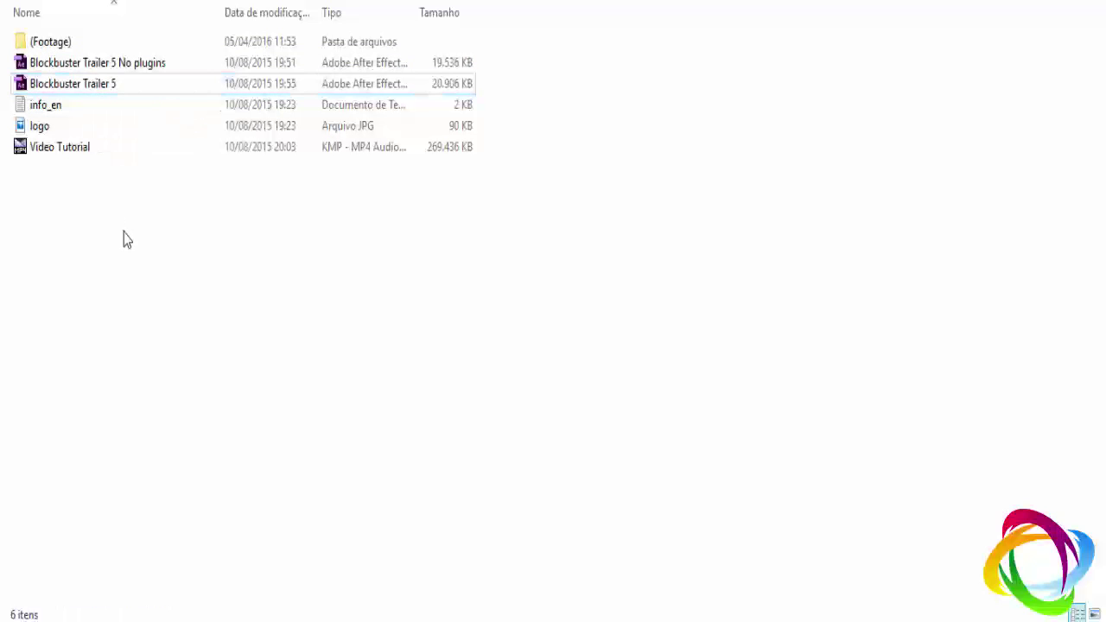
double_click(95, 86)
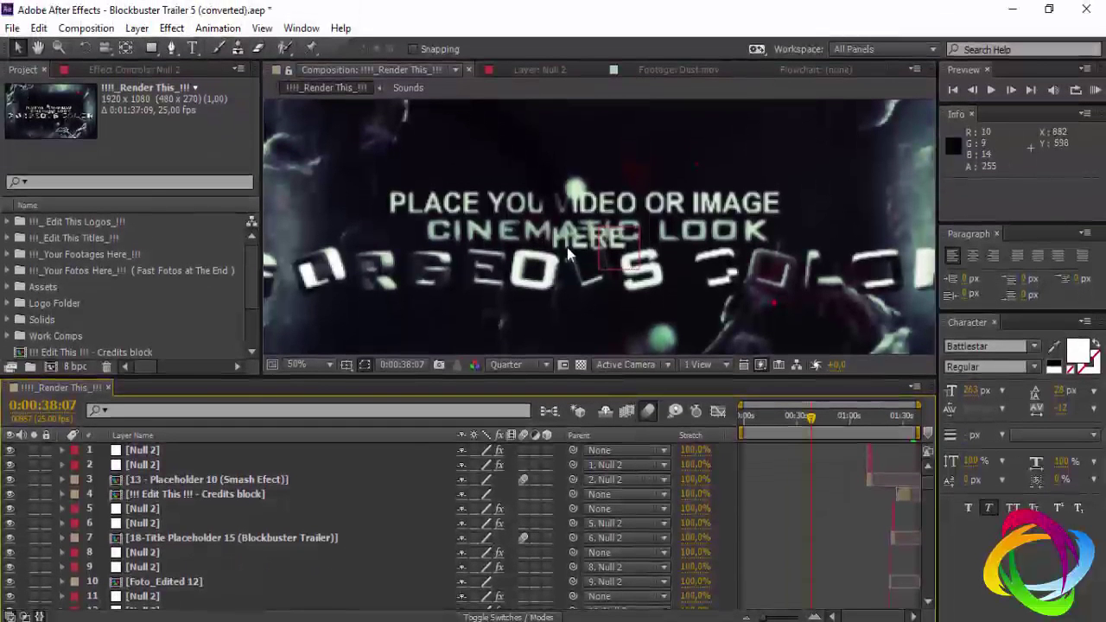
Zoom the Render This viewer to 25% and toggle the timeline Switches/Modes columns with F4.
scroll(563, 250, "down", 1)
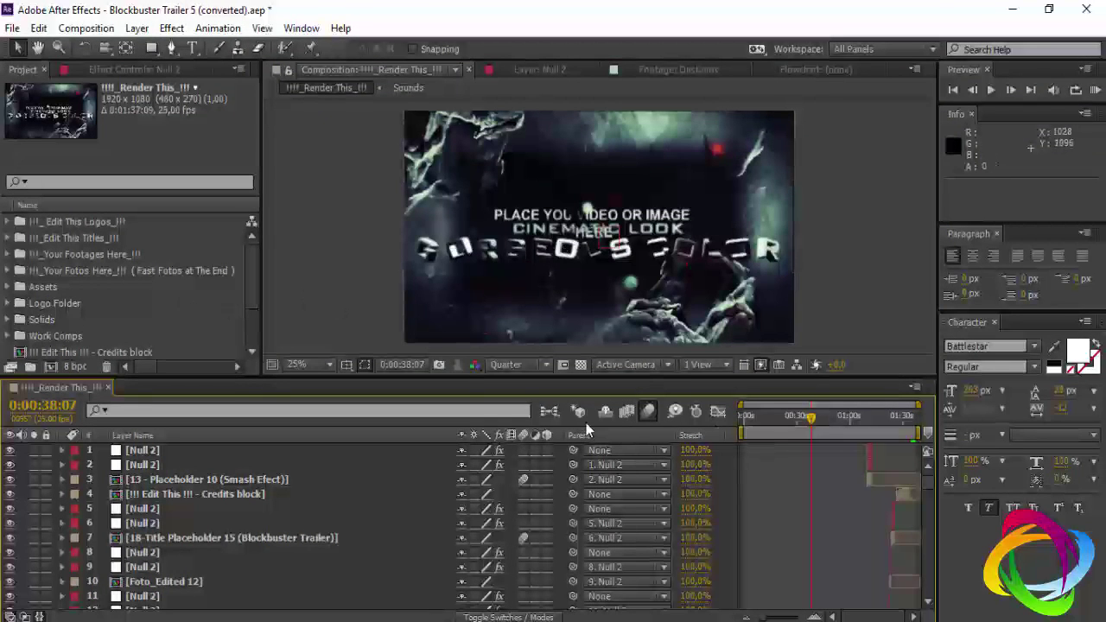
key("F4")
key("F4")
Hide the Stretch column from the timeline's layer list.
right_click(694, 442)
mouse_move(755, 493)
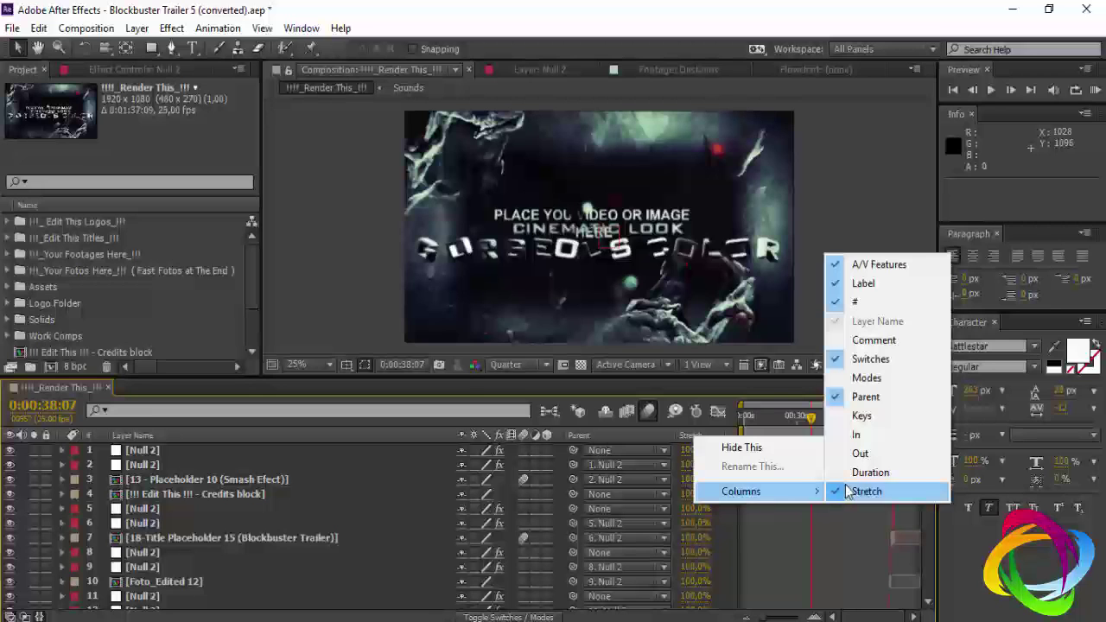
left_click(846, 491)
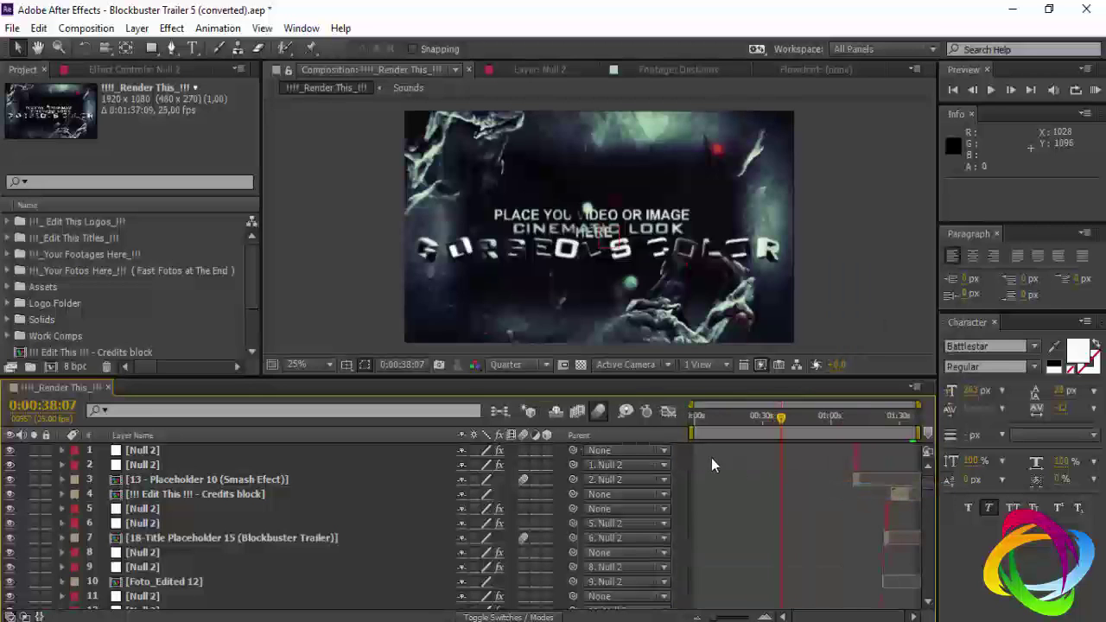
Narrow the Parent column and move the panel divider left to widen the time graph.
left_click_drag(675, 435, 659, 435)
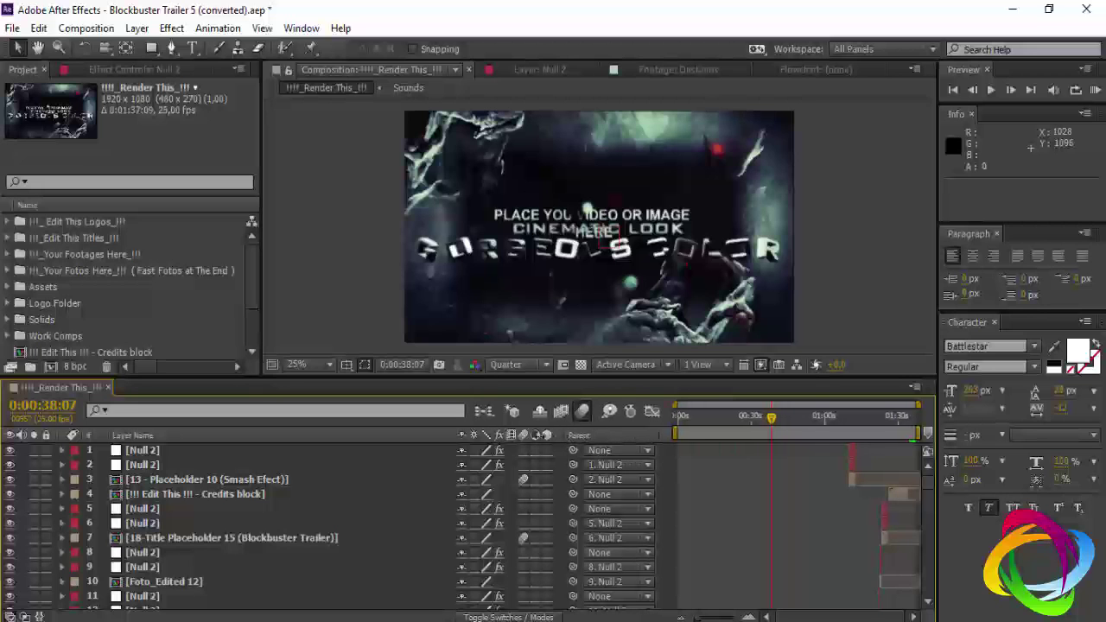
left_click_drag(671, 435, 415, 436)
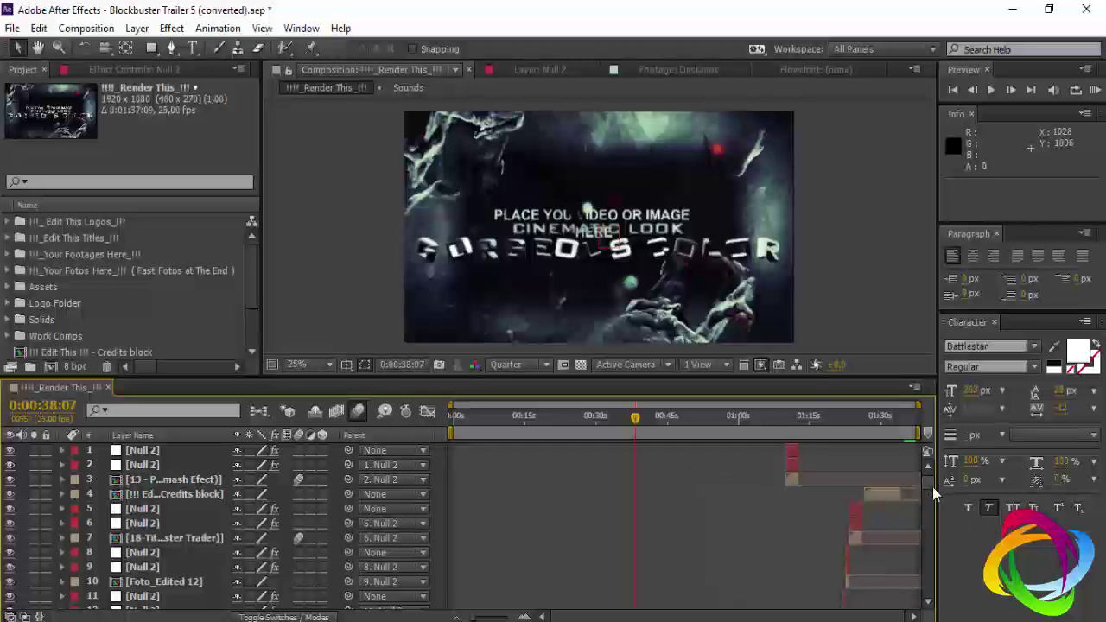
left_click_drag(932, 486, 937, 605)
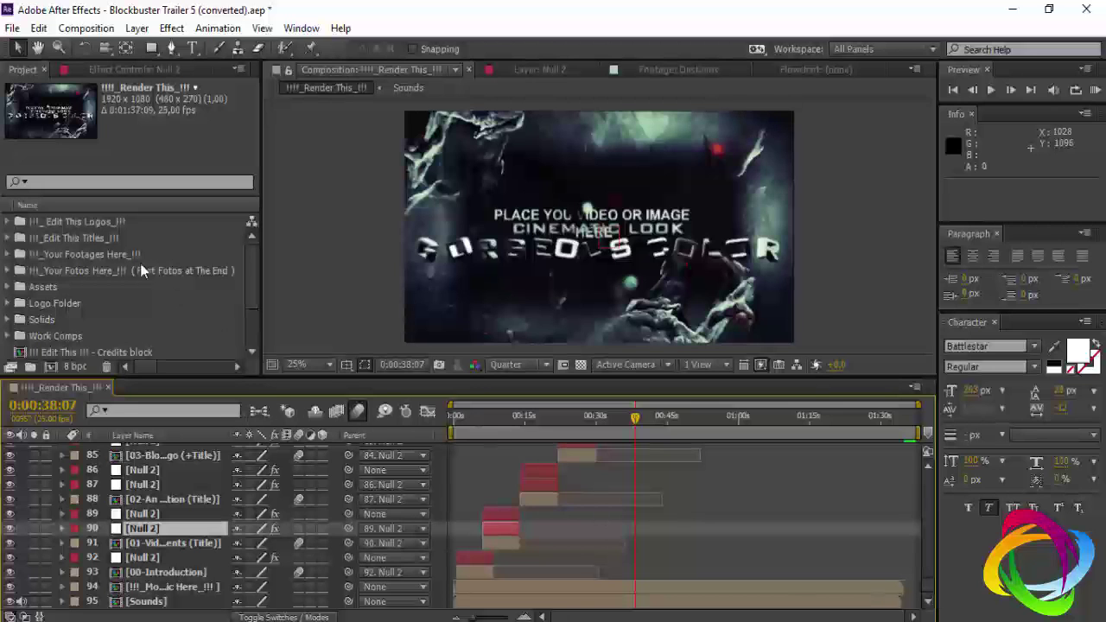
Expand the modelos photo folder, move to about 3 seconds and select the 00-Introduction layer.
scroll(252, 314, "down", 4)
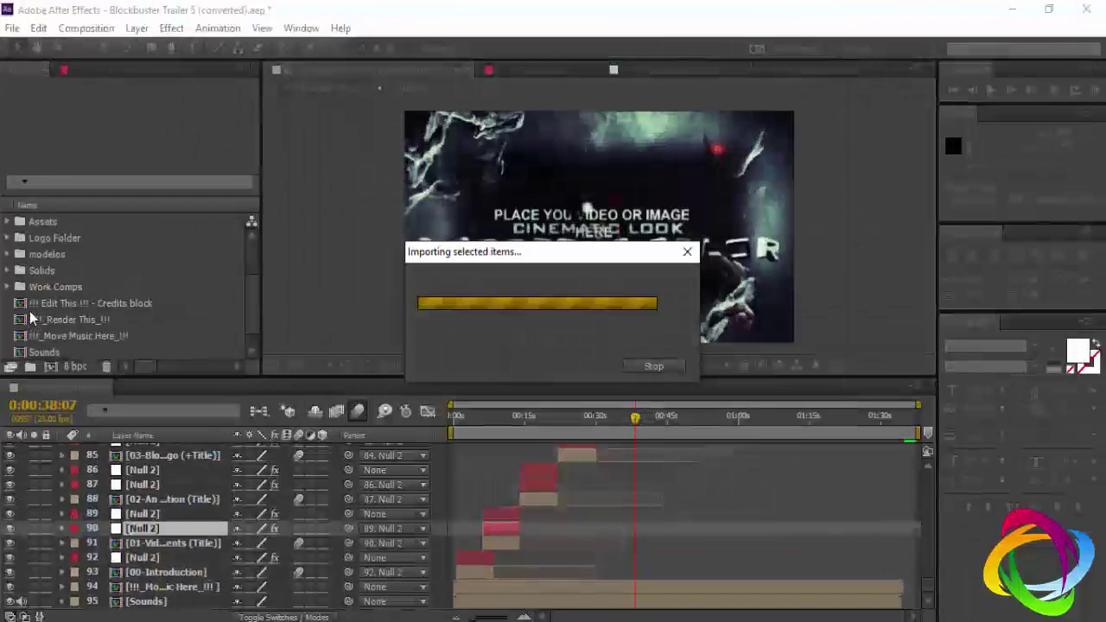
left_click(8, 253)
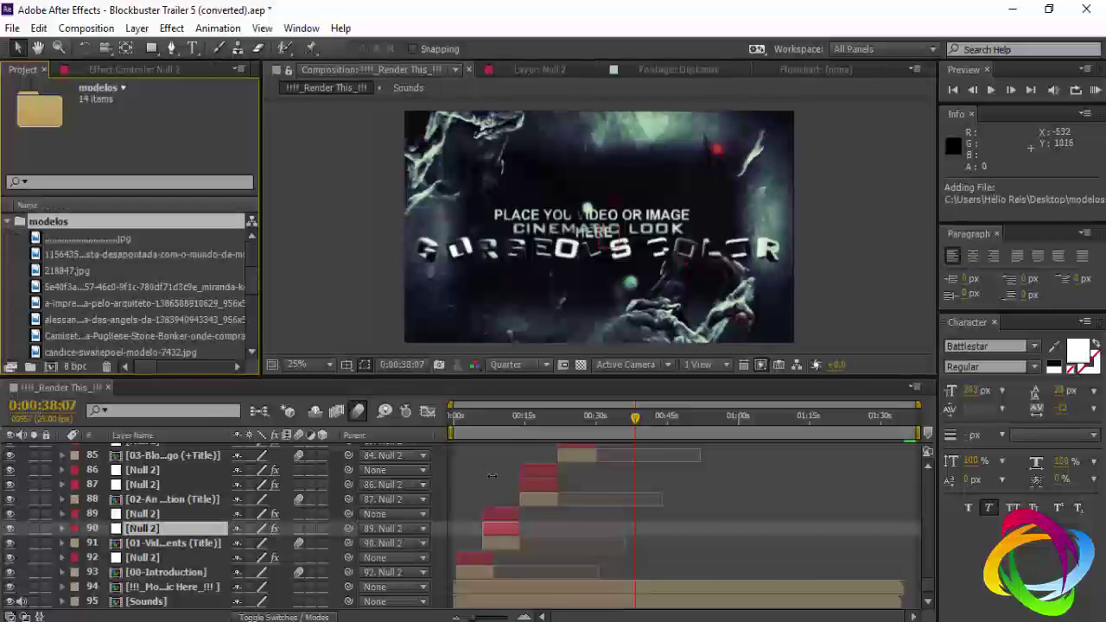
left_click(469, 414)
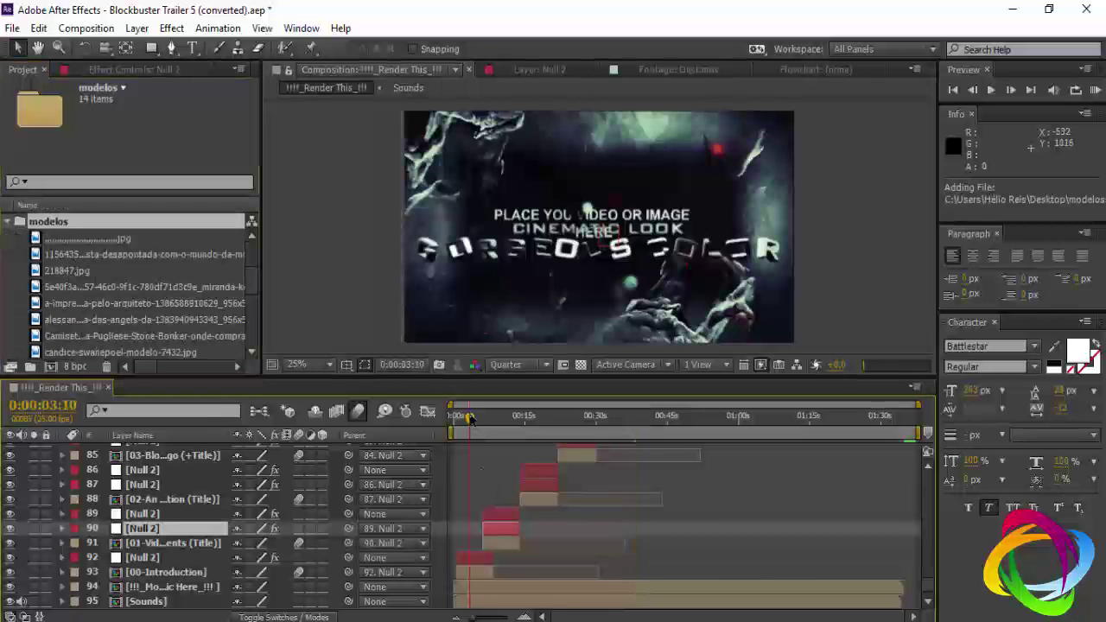
left_click(170, 574)
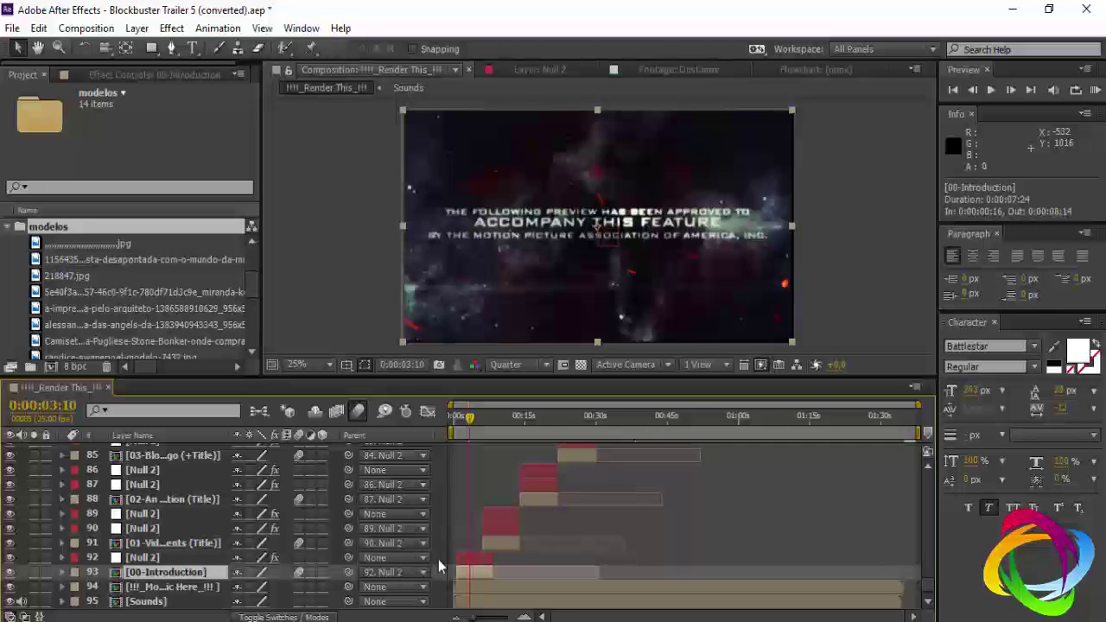
Open the 00-Introduction precomp and retype its title as PHOTOEMBRANCO TUTORIAS HRDIGITAL.
double_click(192, 572)
left_click(185, 452)
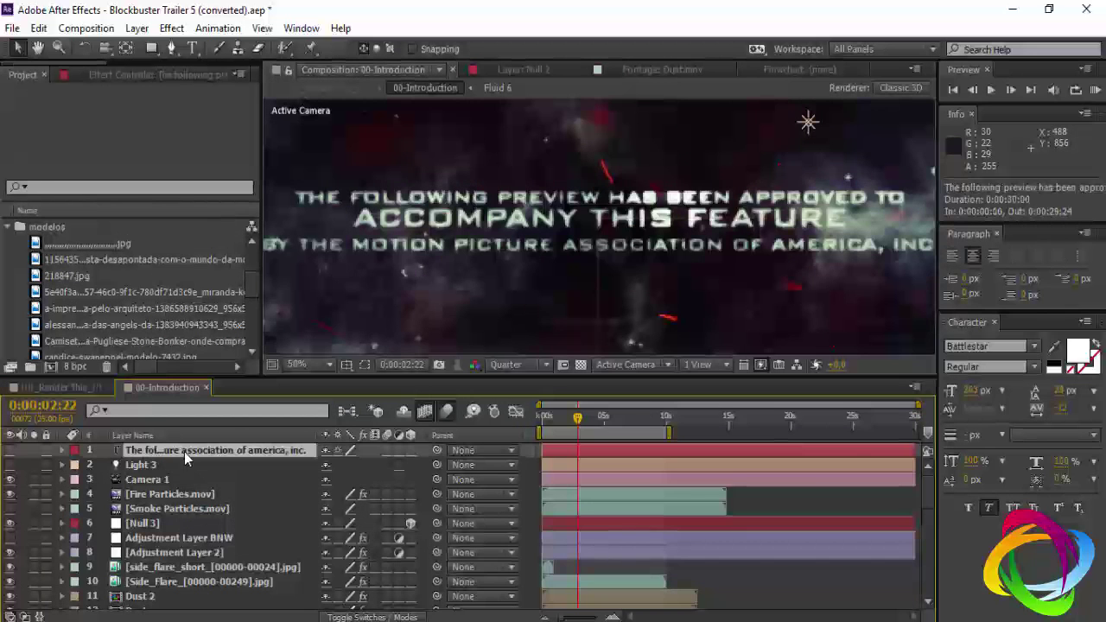
double_click(184, 451)
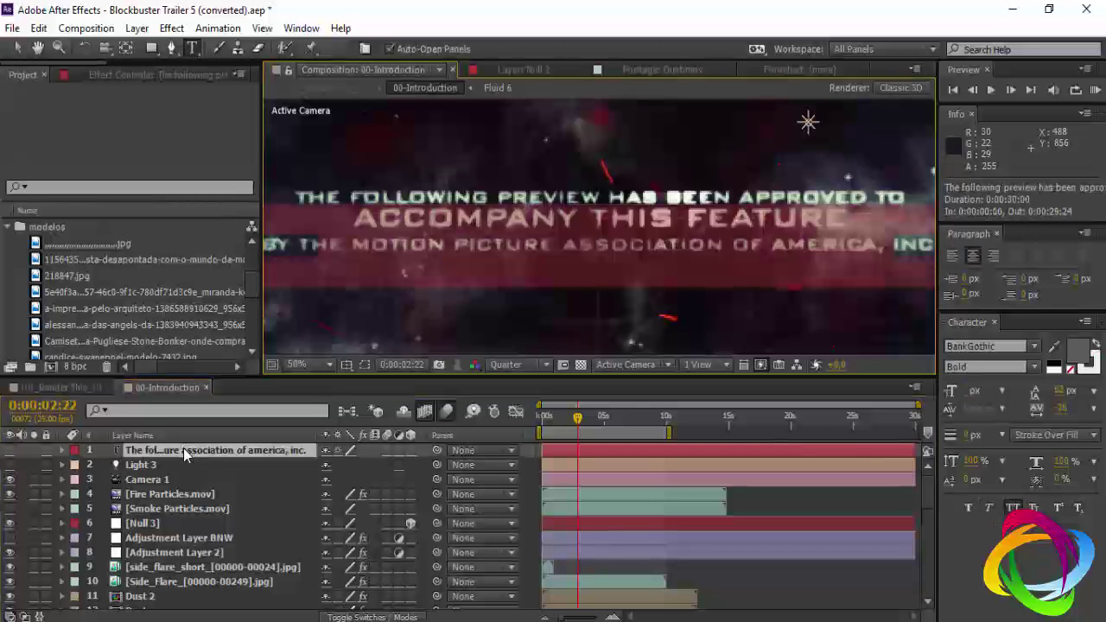
scroll(424, 306, "down", 2)
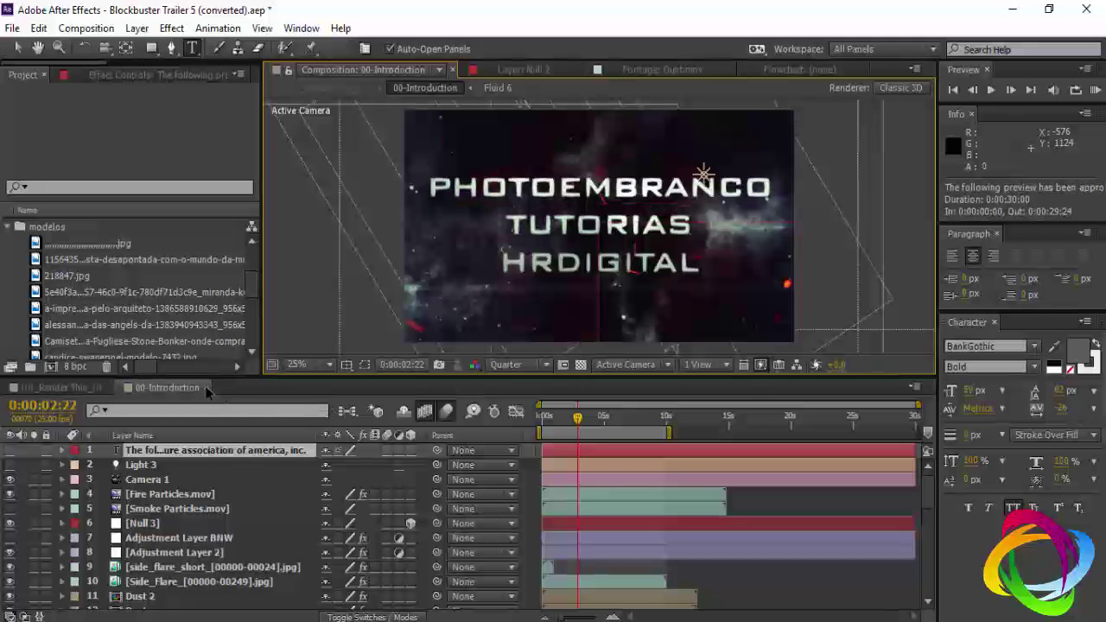
Close the 00-Introduction tab and move to 0:00:11:20, where VIDEOHIVE PRESENTS appears.
left_click(206, 387)
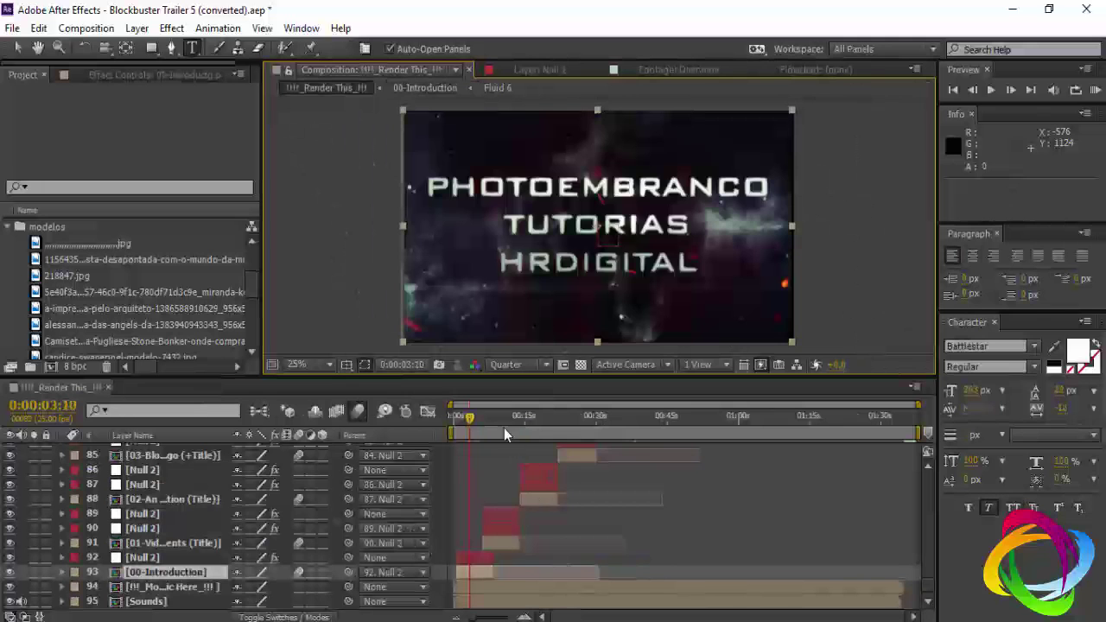
left_click(499, 421)
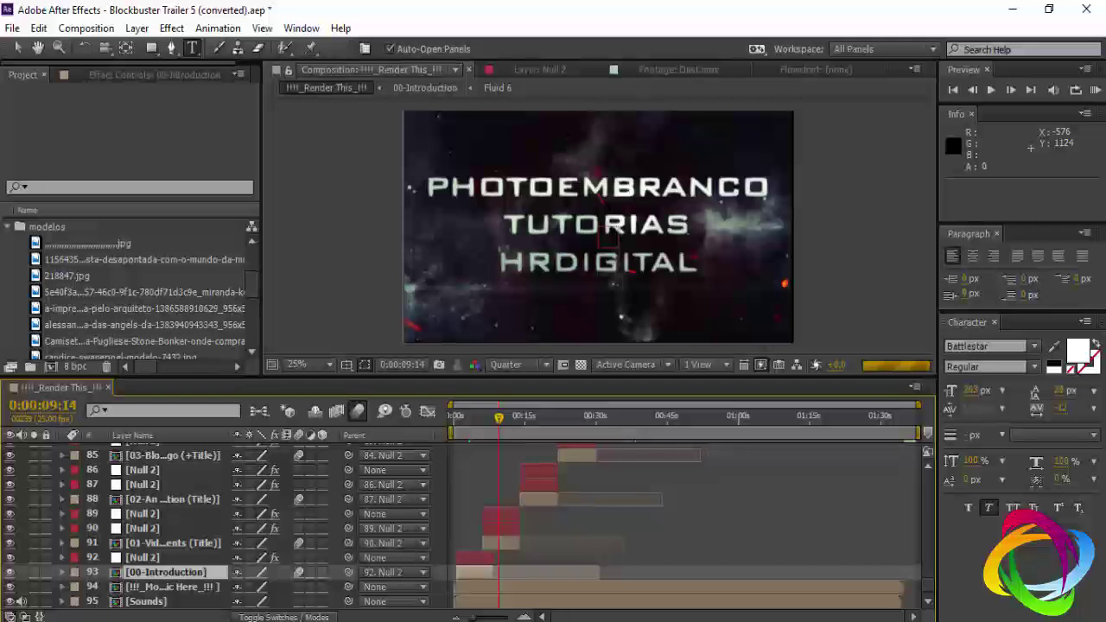
left_click(509, 421)
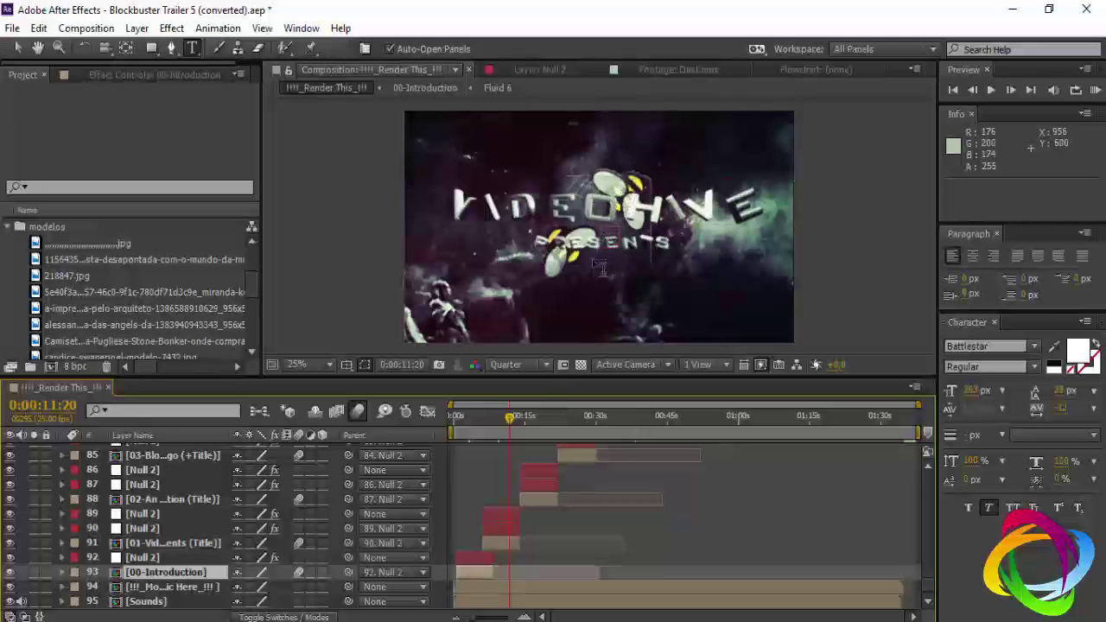
key("v")
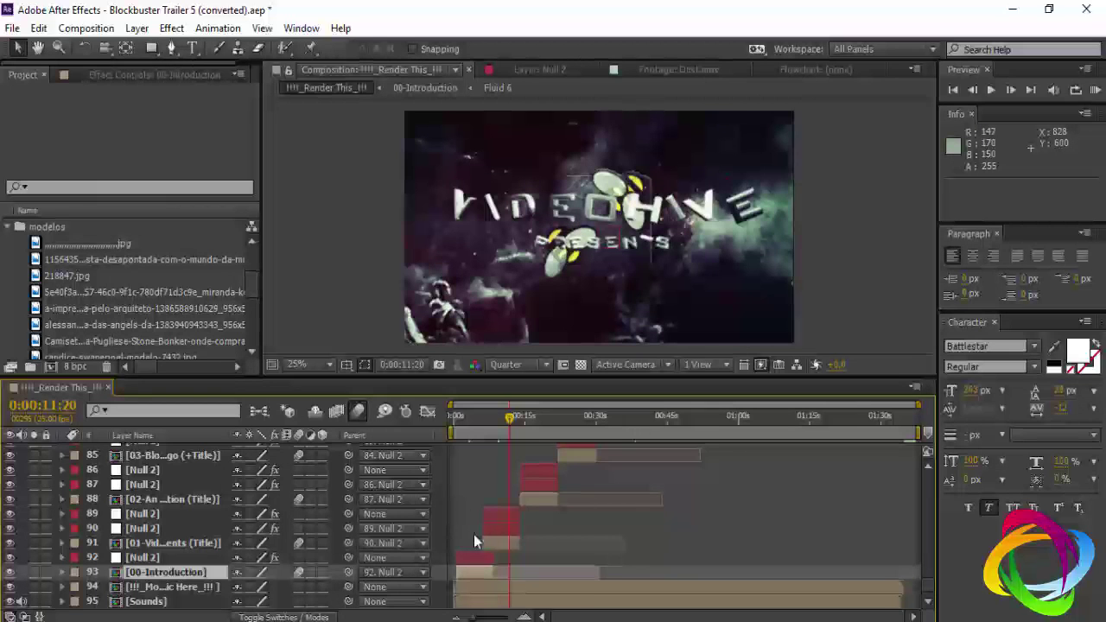
Open the 01-Videohive Presents (Title) precomp and retype its text as HRDigital Apresenta.
left_click(188, 544)
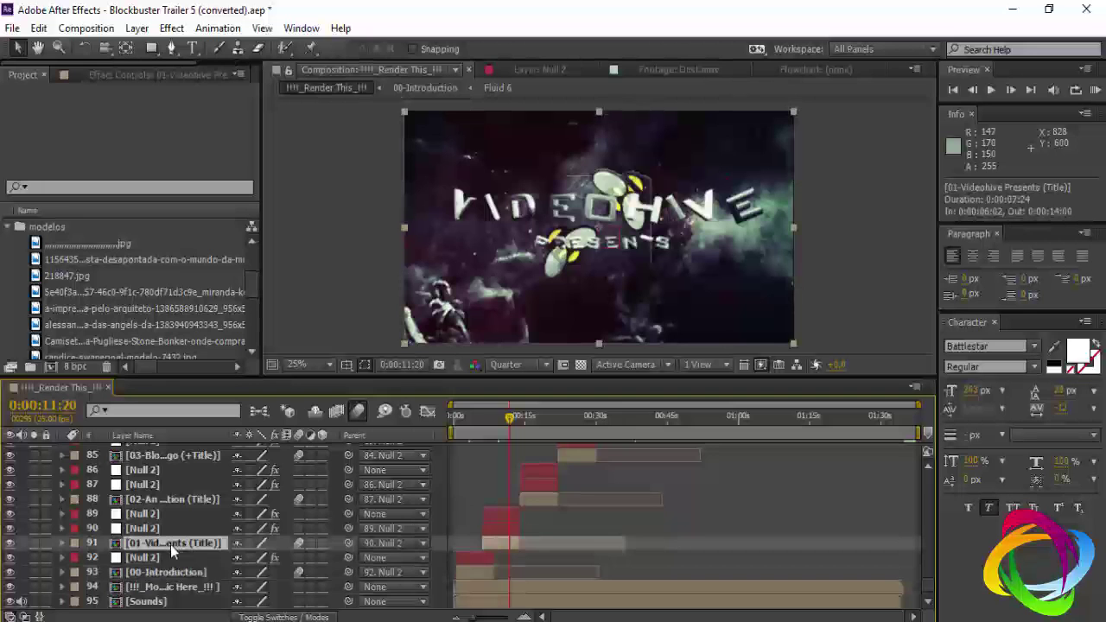
double_click(185, 544)
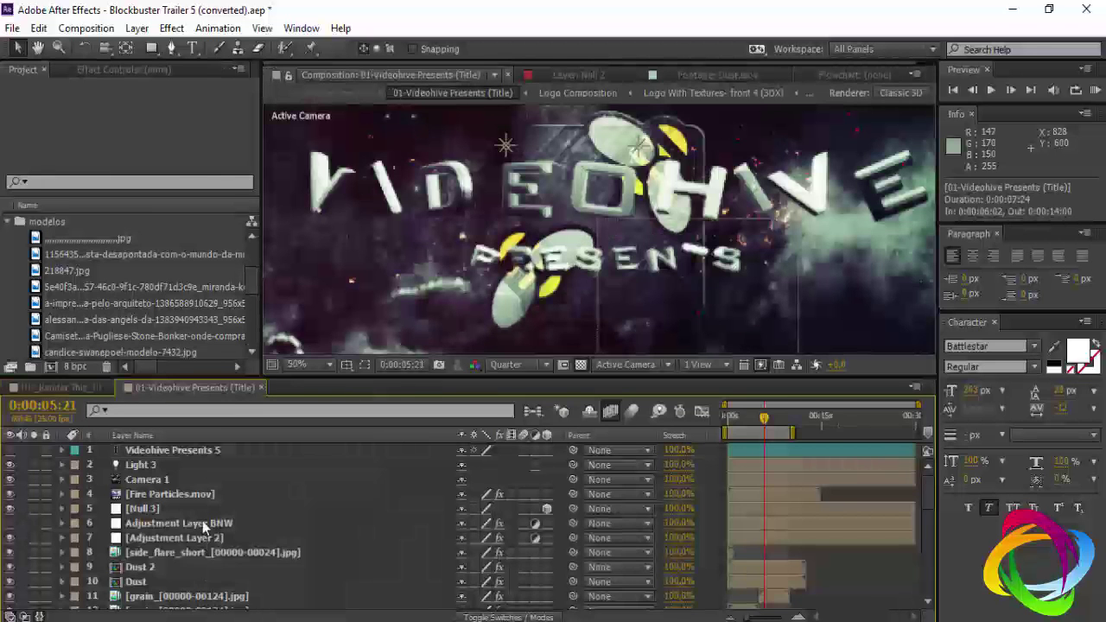
double_click(161, 453)
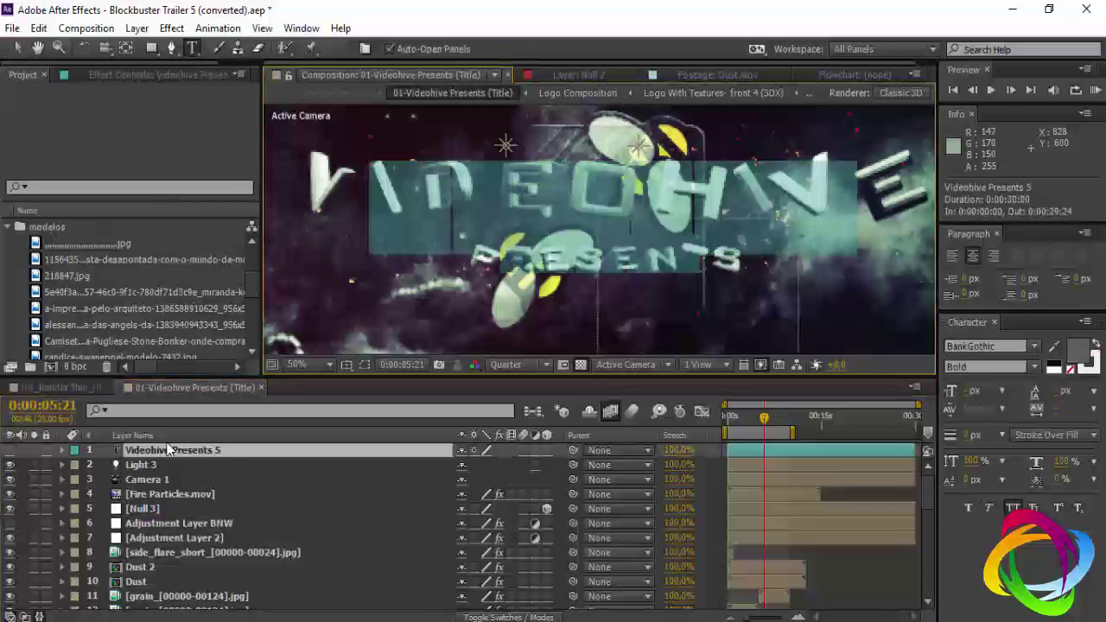
key("Escape")
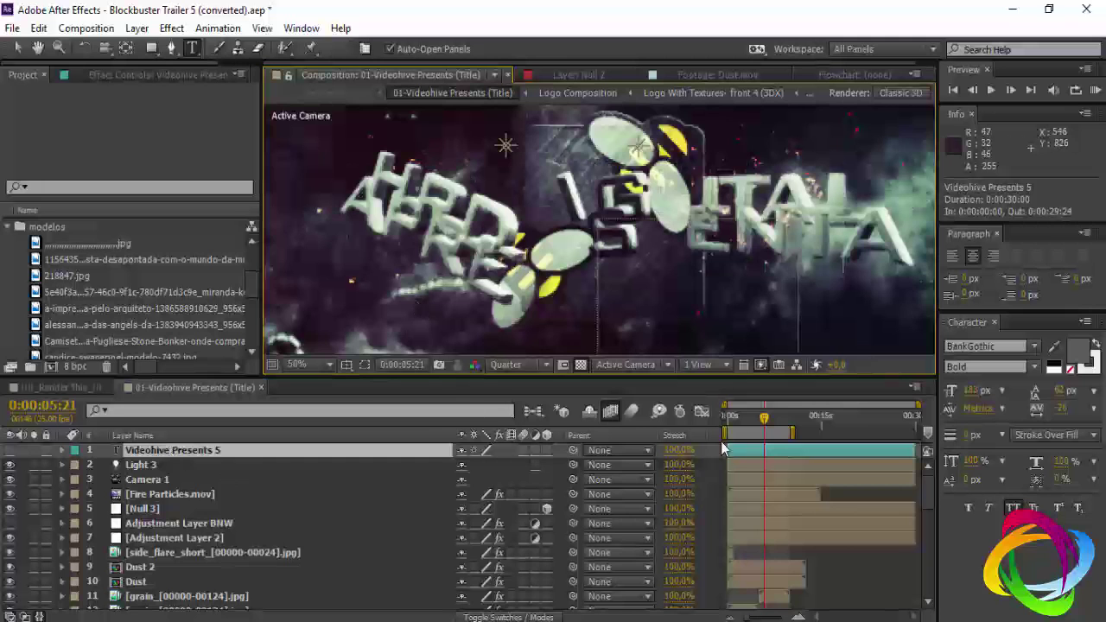
key("comma")
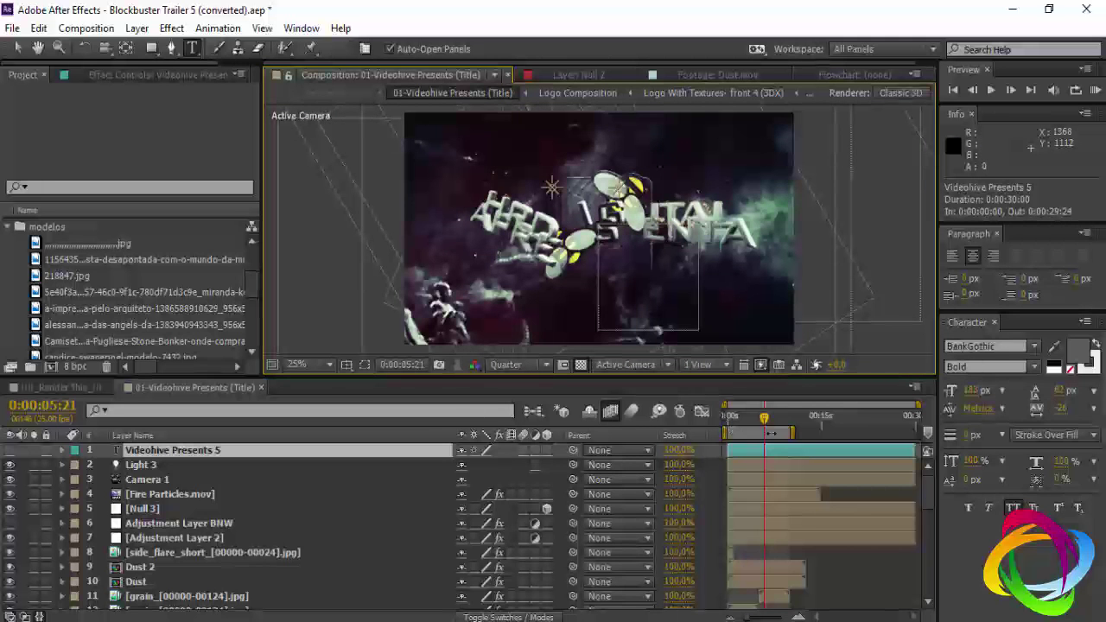
left_click(778, 418)
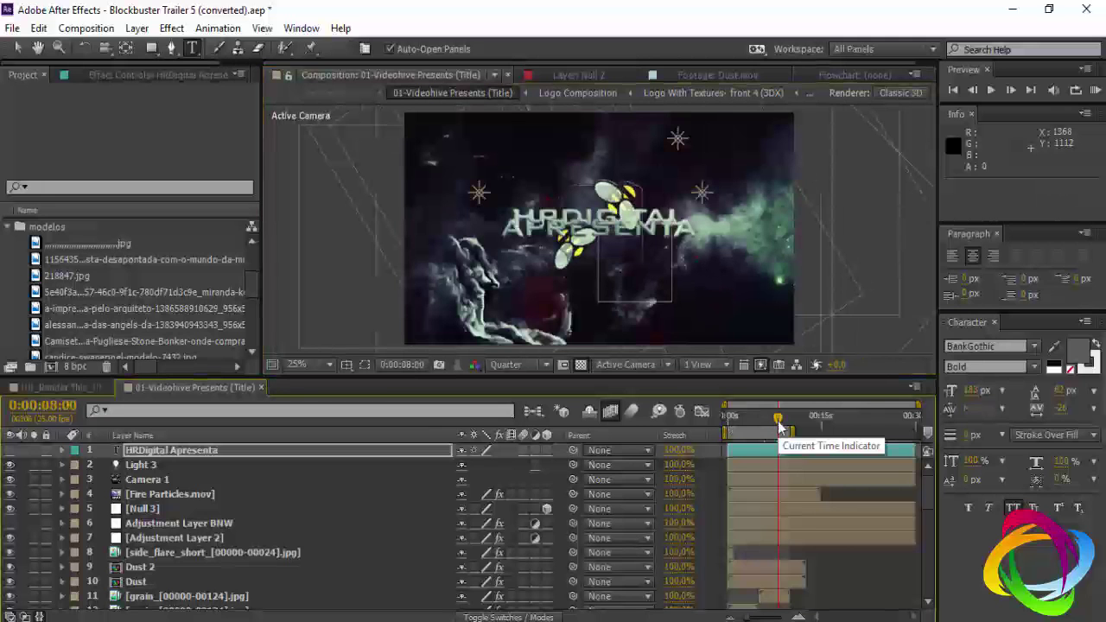
Adjust the HRDigital Apresenta text spacing, setting line spacing to 130 px.
left_click(192, 451)
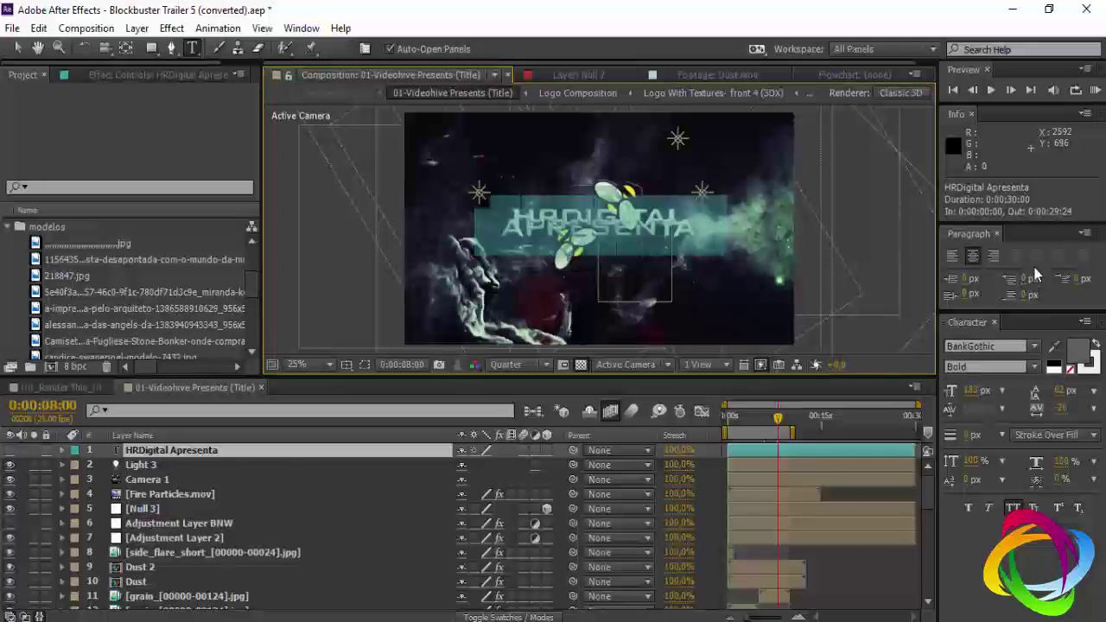
left_click(1064, 407)
mouse_move(1063, 407)
left_mouse_down()
mouse_move(1042, 407)
mouse_move(1101, 396)
left_mouse_up()
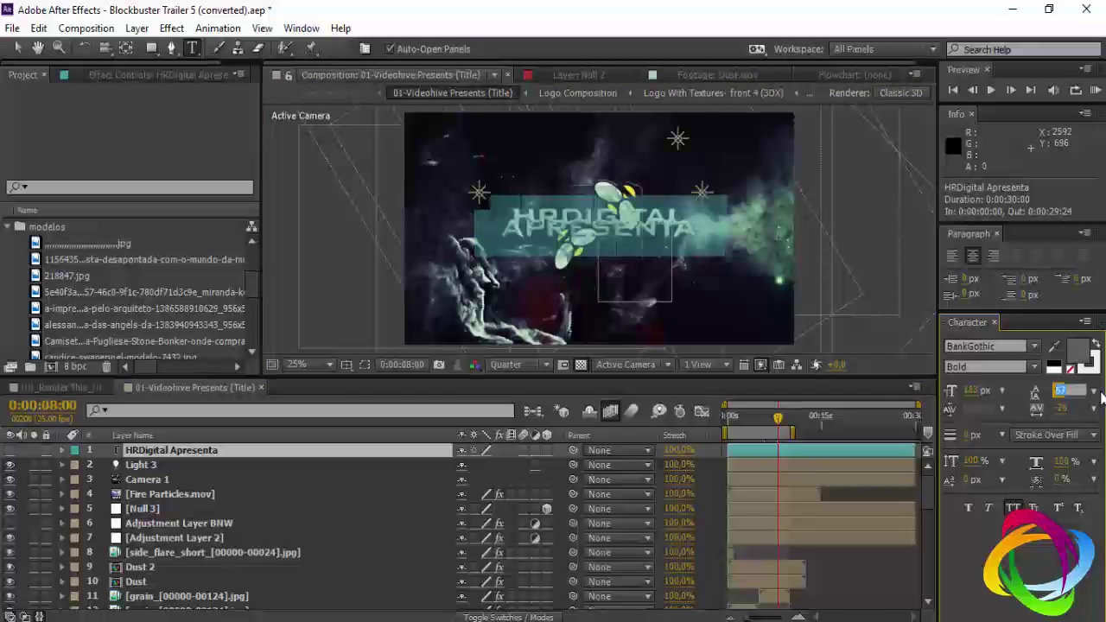
type("90")
key("Return")
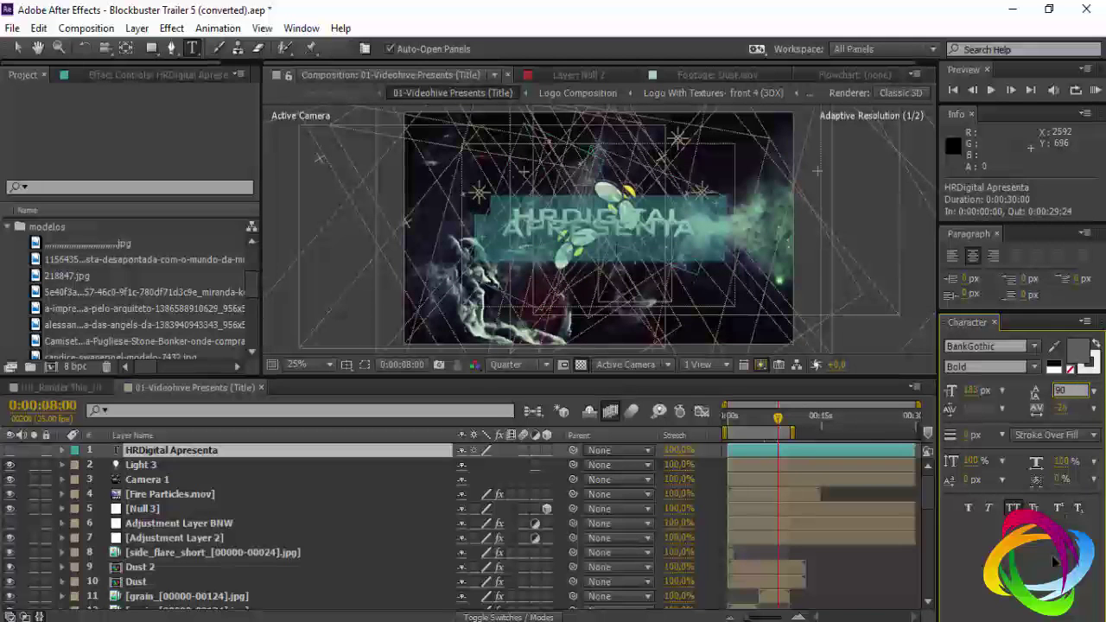
left_click(1060, 392)
type("130")
key("Return")
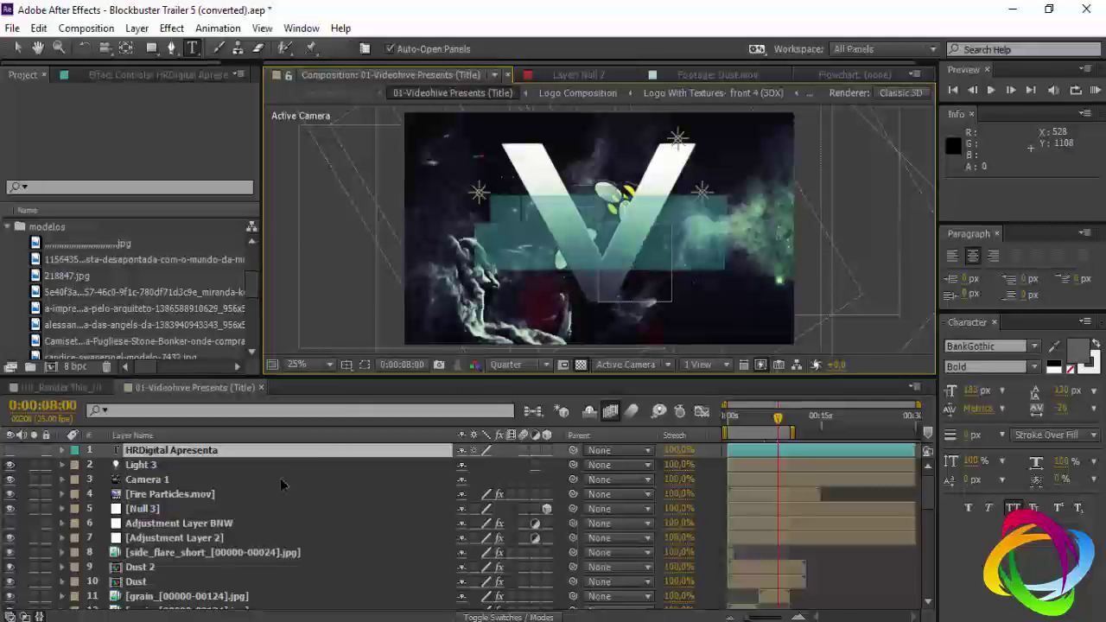
left_click(1000, 571)
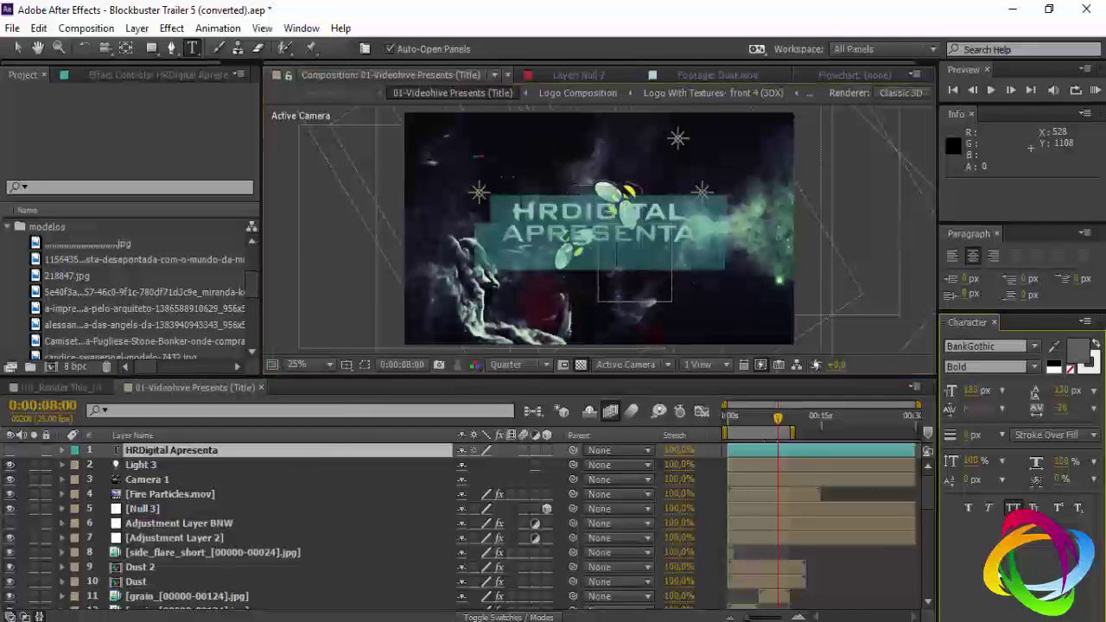
left_click(213, 523)
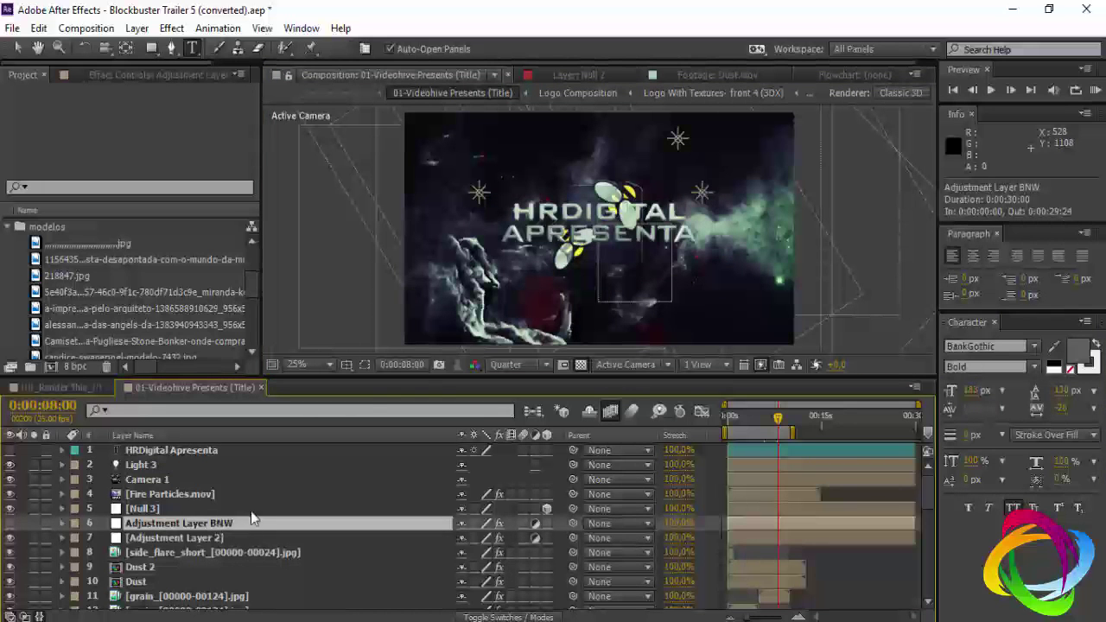
Select the Logo Composition layer and open its precomp.
key("v")
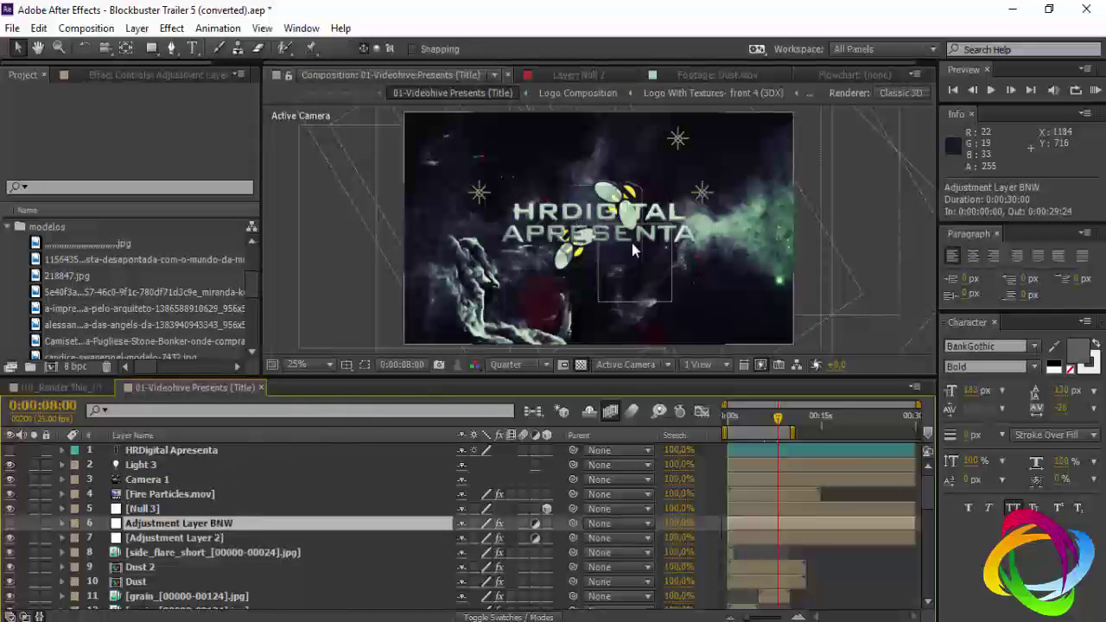
scroll(618, 205, "up", 4)
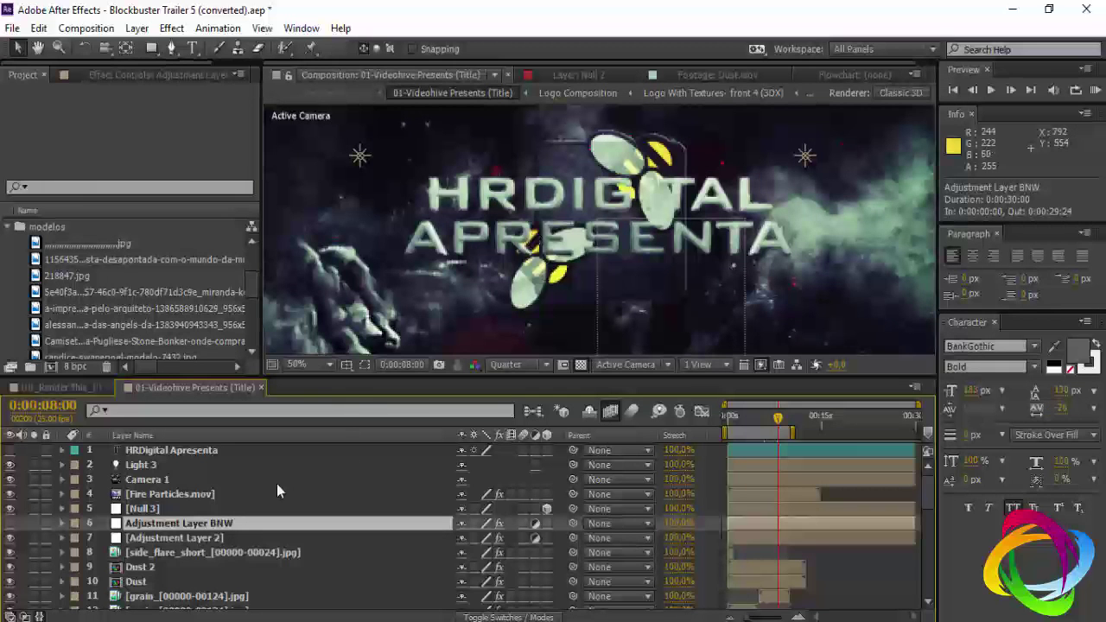
scroll(194, 537, "down", 3)
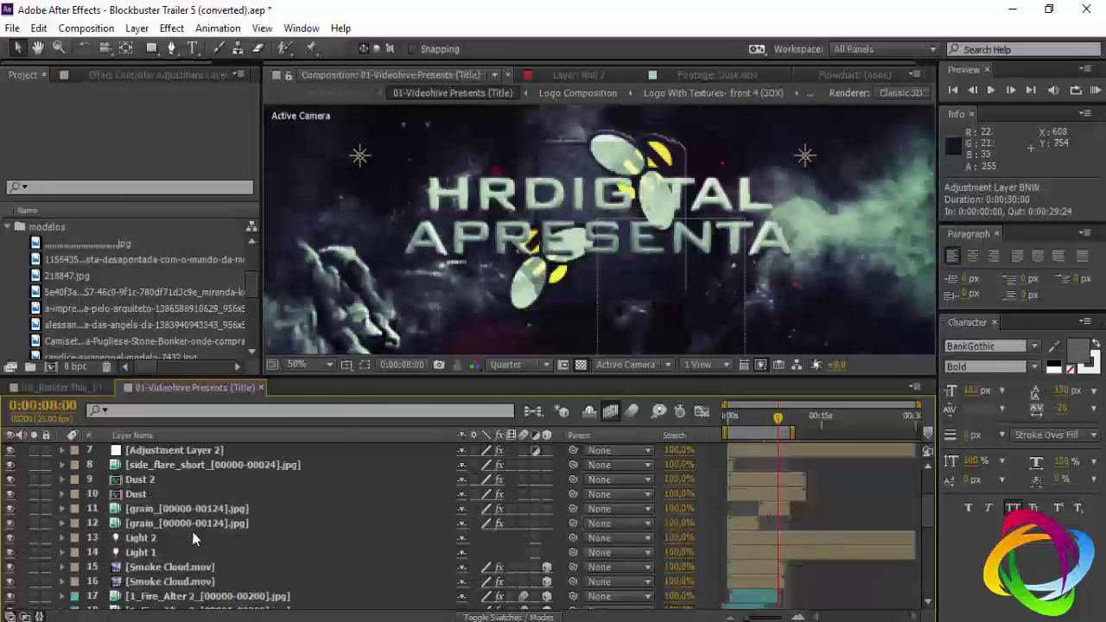
scroll(193, 538, "down", 2)
scroll(194, 537, "down", 2)
scroll(194, 538, "down", 3)
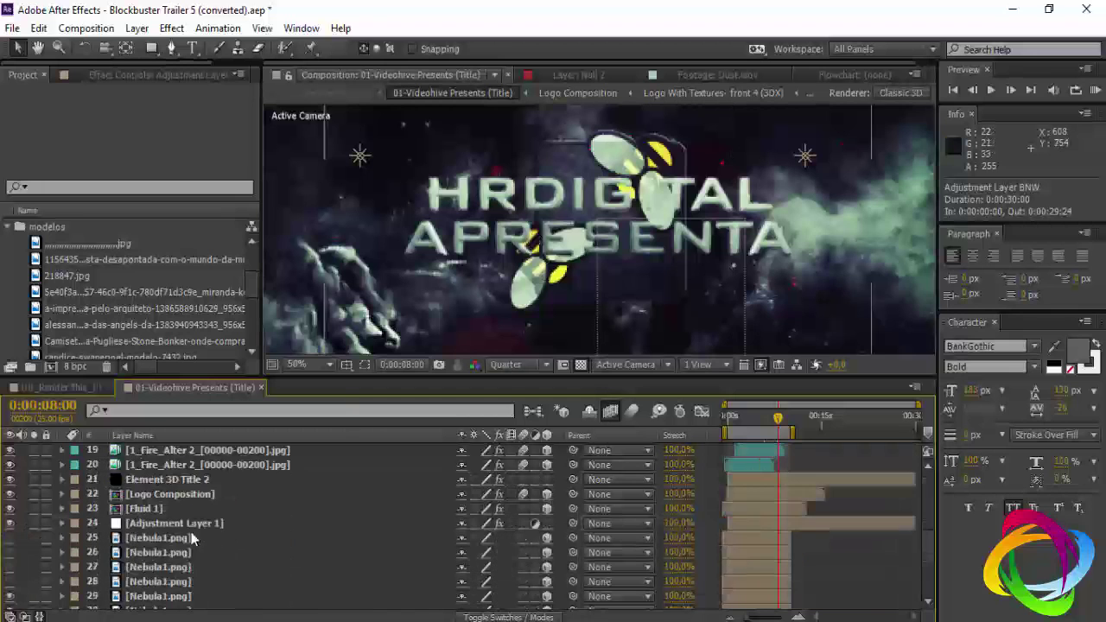
scroll(185, 524, "up", 2)
left_click(185, 537)
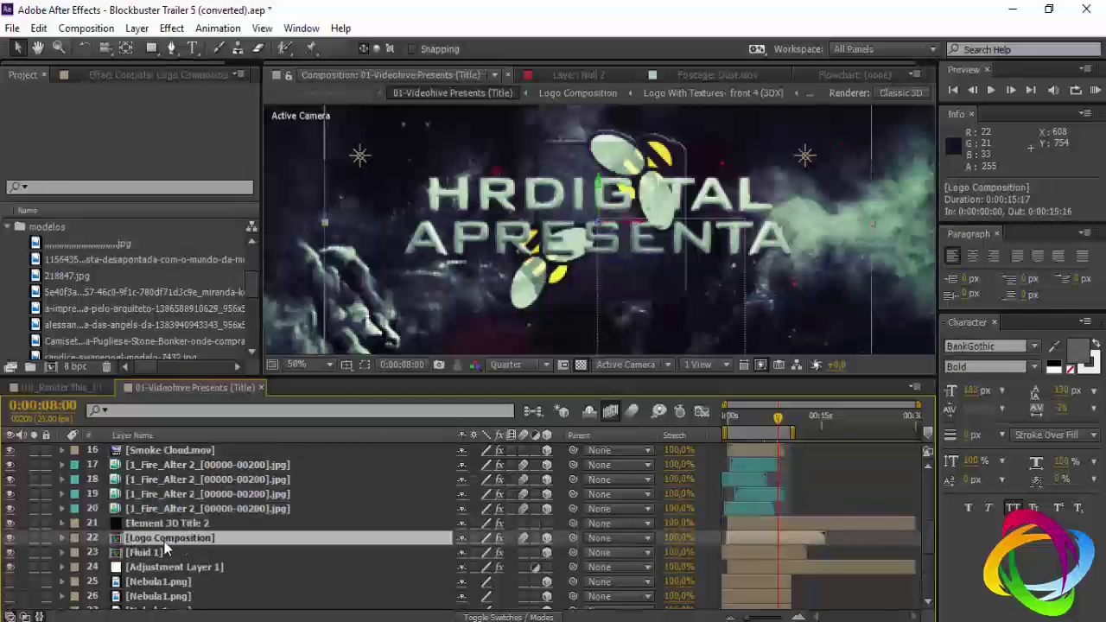
double_click(164, 541)
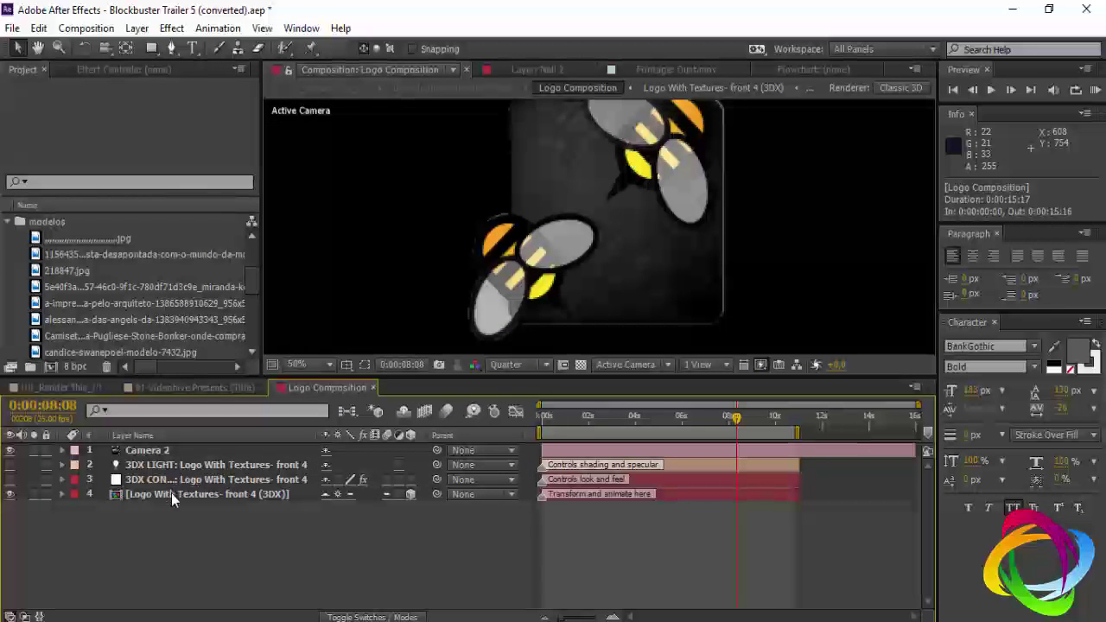
Drill into Logo With Textures- front 4 (3DX) and 3DX Front index 0, fitting the view.
double_click(174, 498)
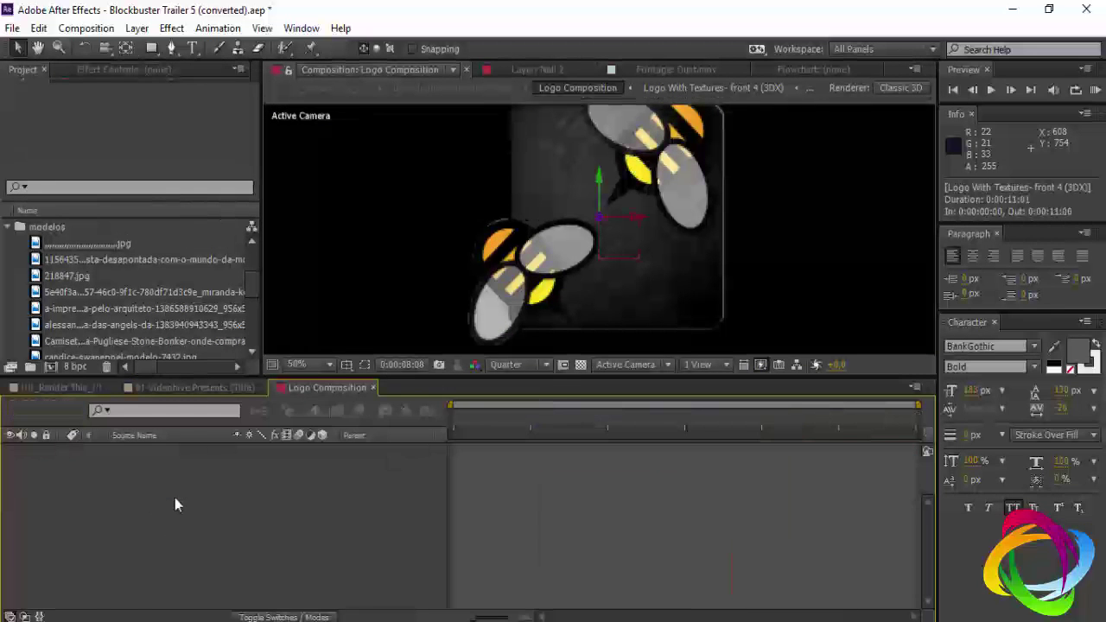
key("comma")
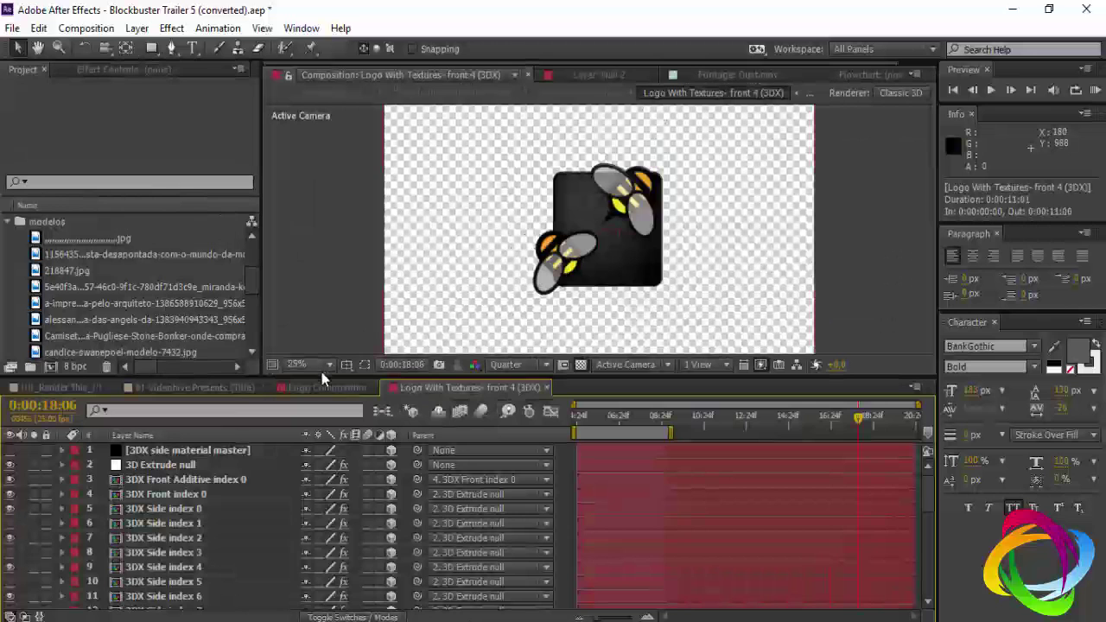
double_click(179, 495)
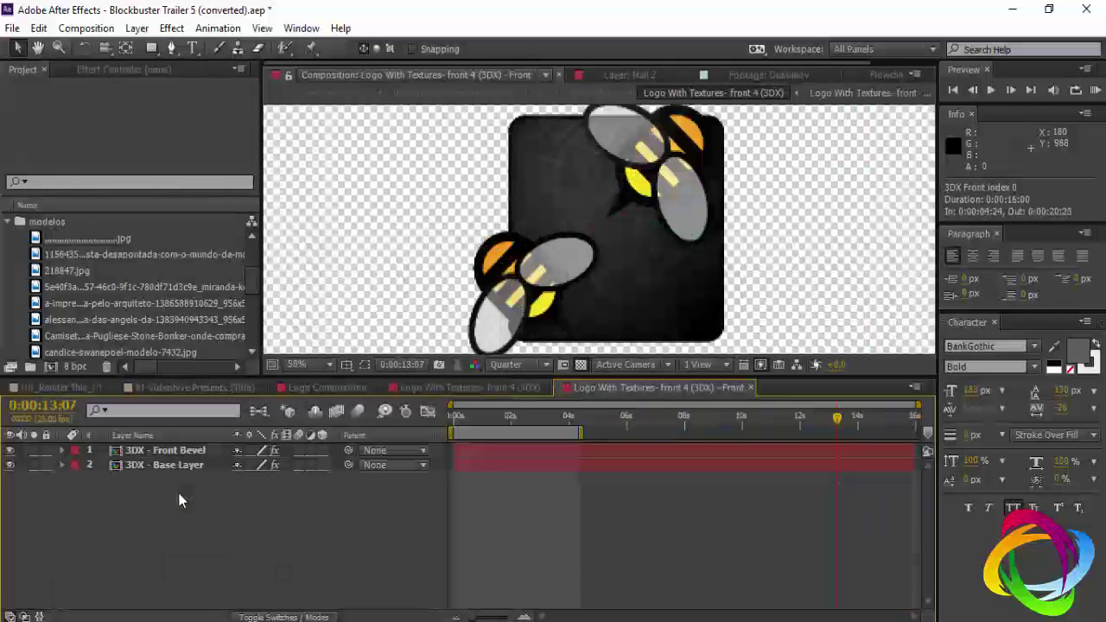
key("comma")
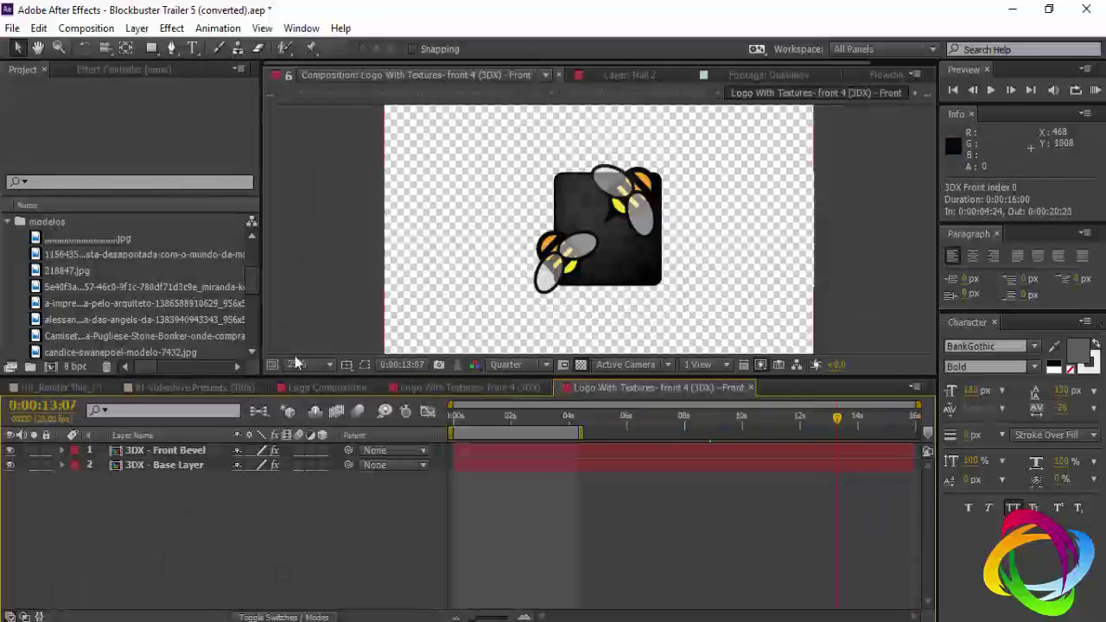
Enlarge the Project panel and collapse the modelos image folder.
left_click_drag(251, 276, 184, 357)
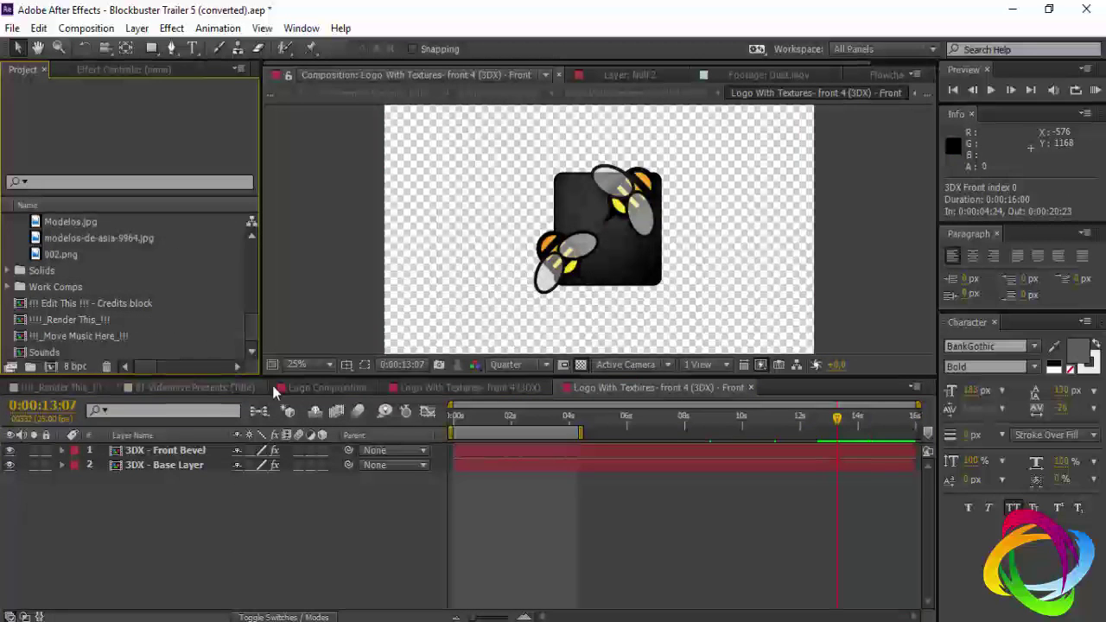
left_click_drag(282, 380, 281, 420)
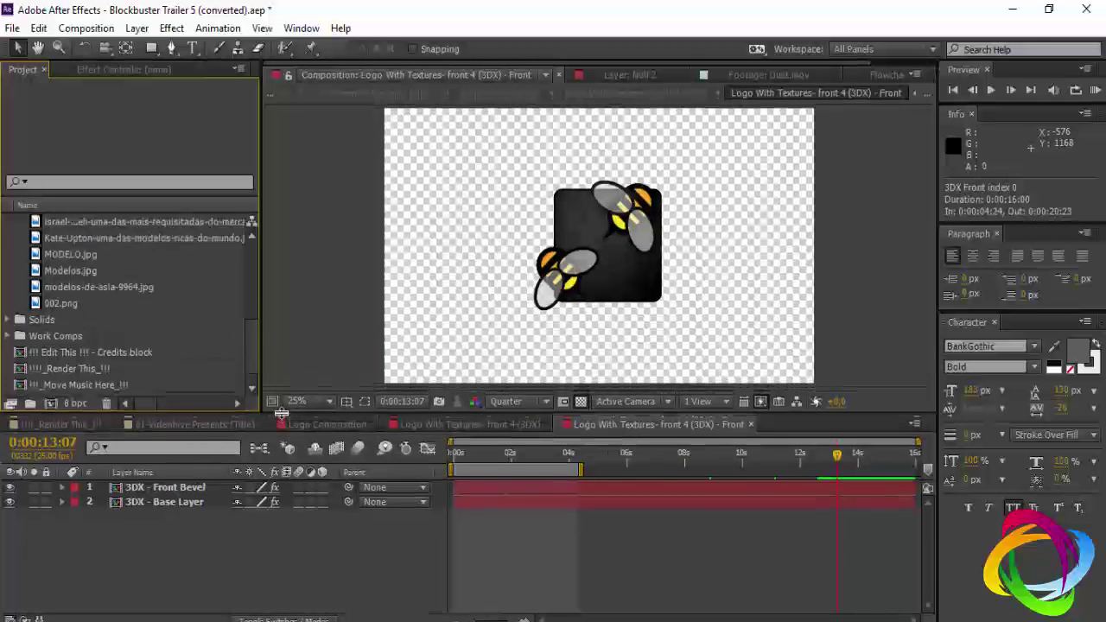
scroll(244, 329, "up", 3)
scroll(245, 303, "up", 5)
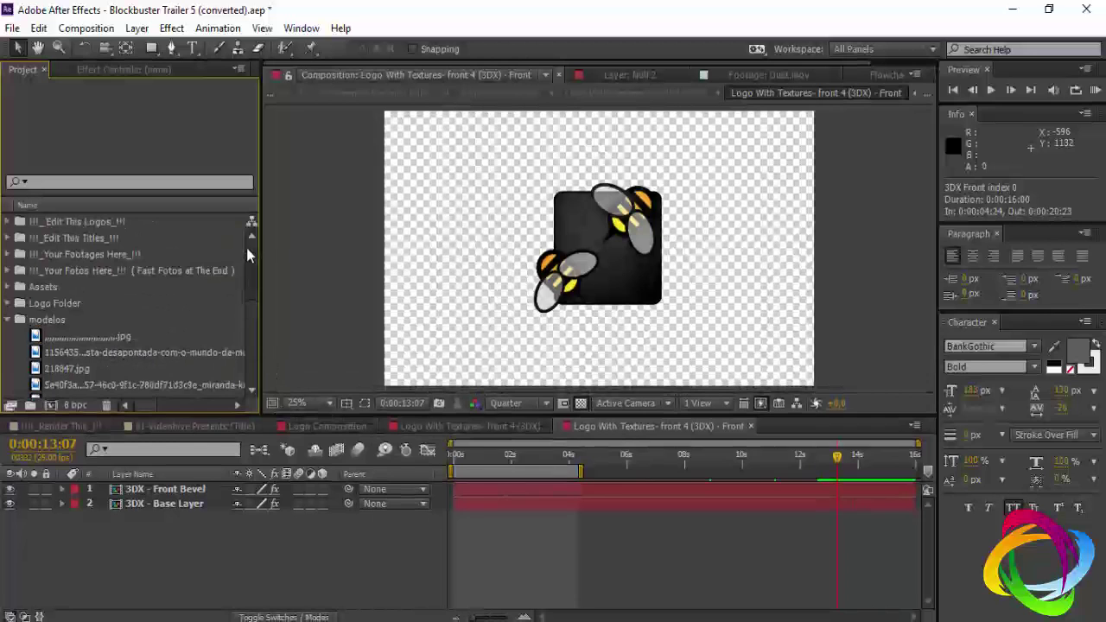
left_click(7, 286)
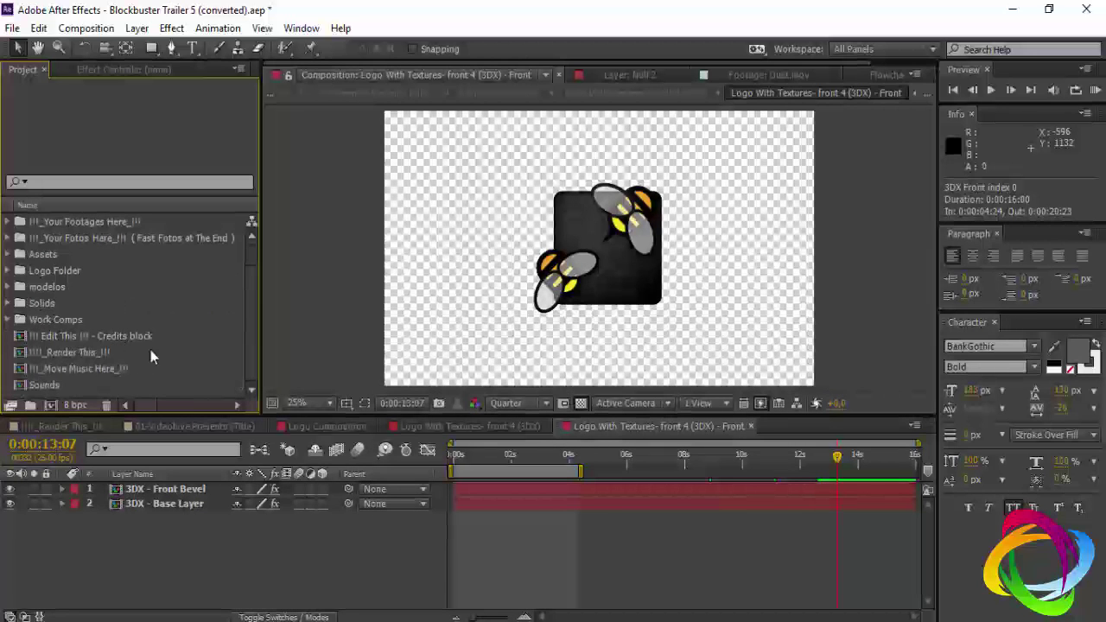
left_click_drag(340, 417, 340, 485)
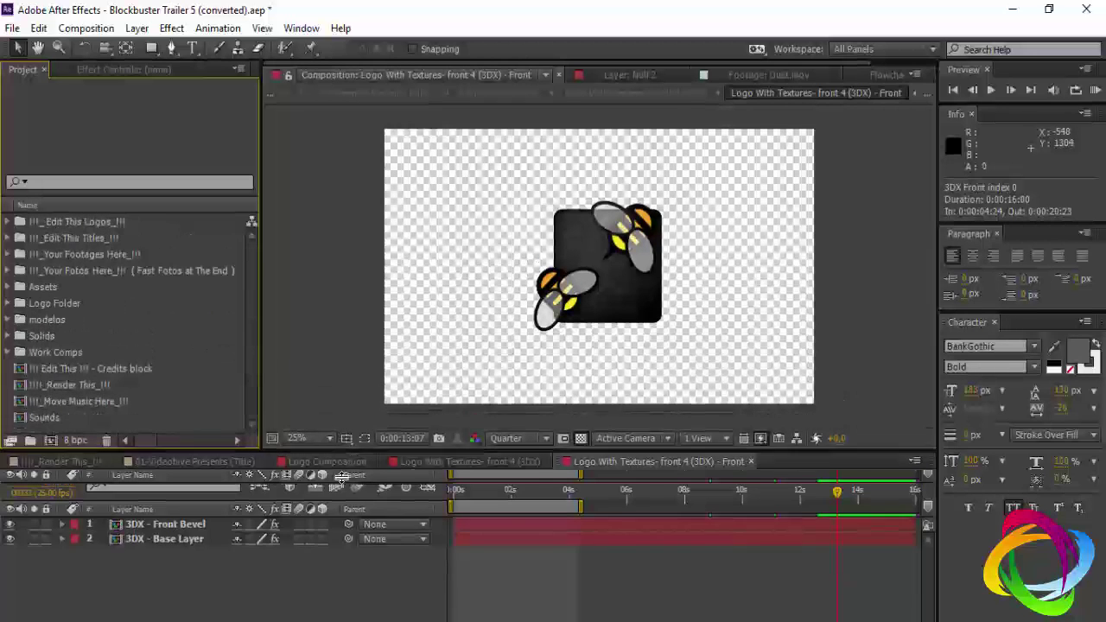
Import the he.png logo file into the project.
double_click(102, 443)
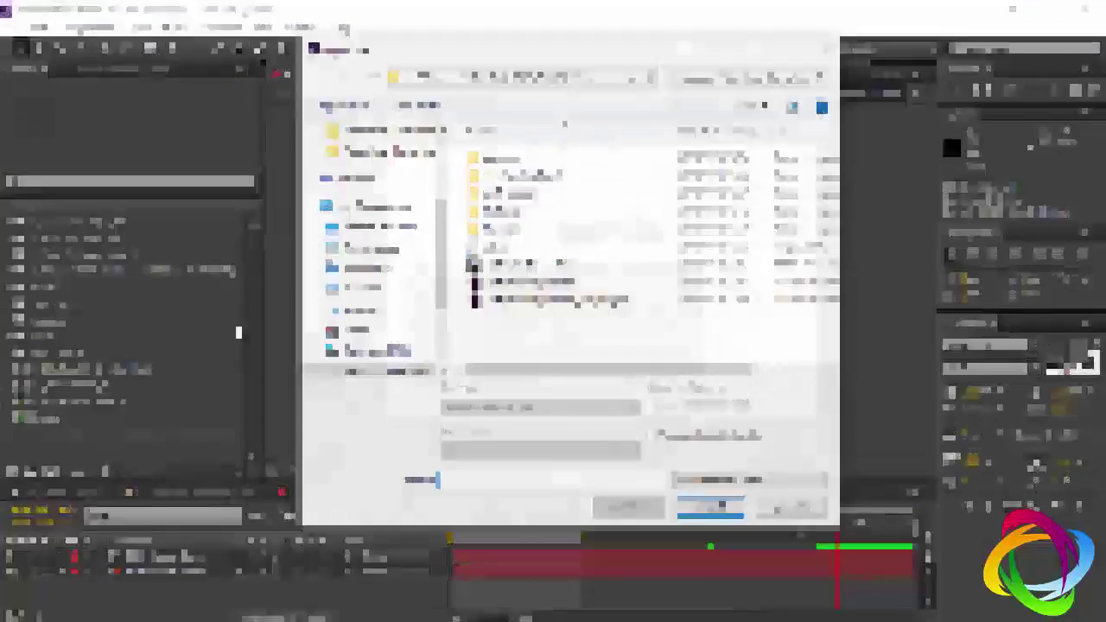
key("Return")
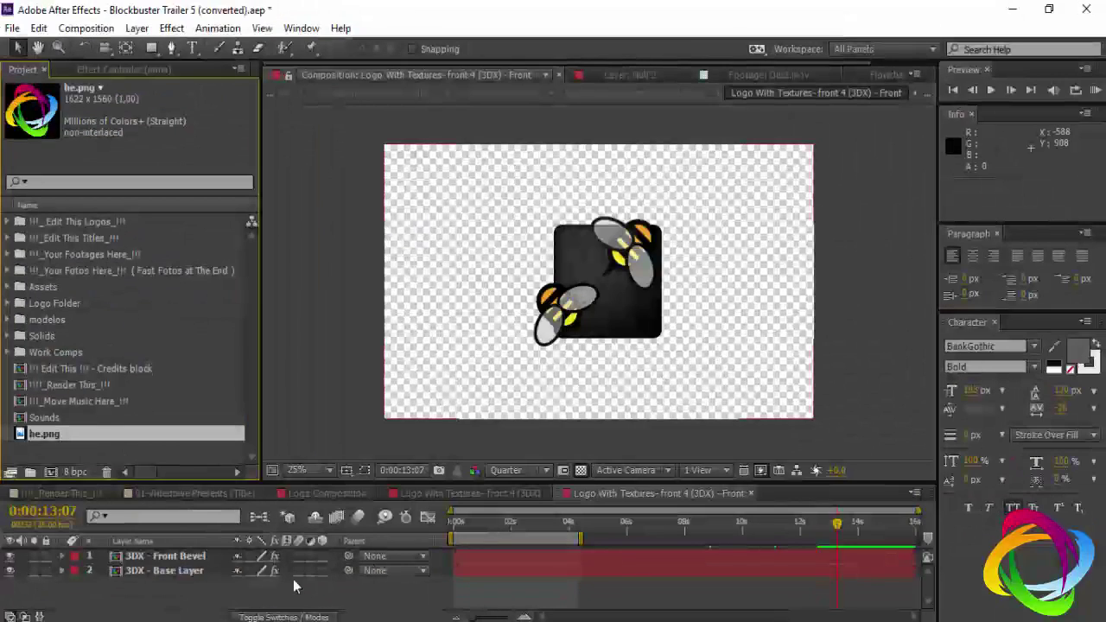
left_click(504, 523)
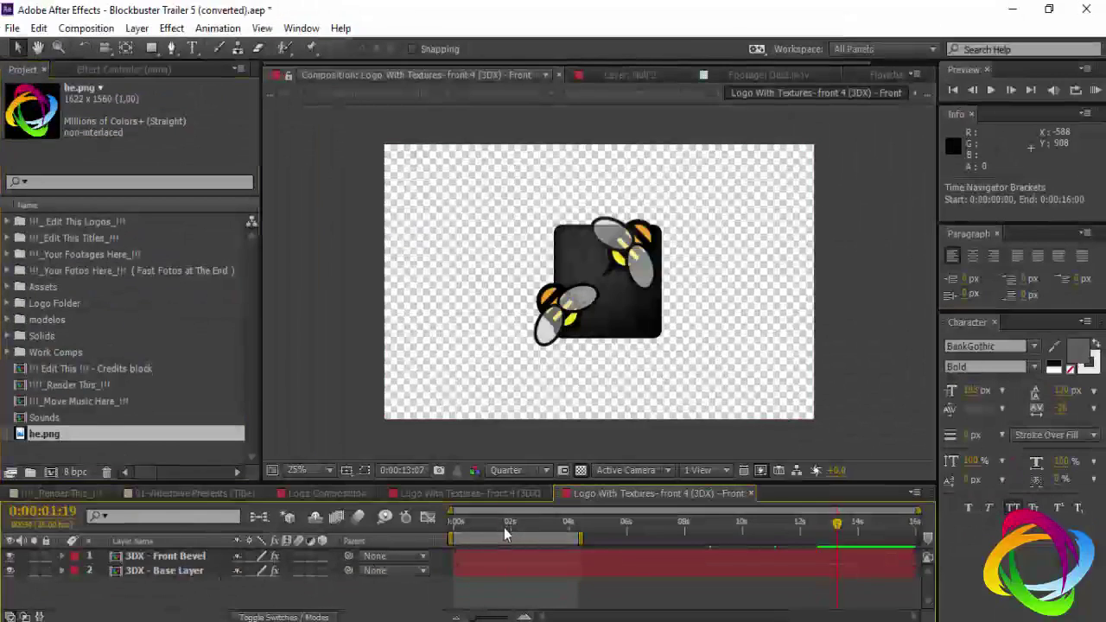
Drill into the Front Bevel, Logo With Textures and TEXTURES precomps, then close those tabs.
double_click(170, 555)
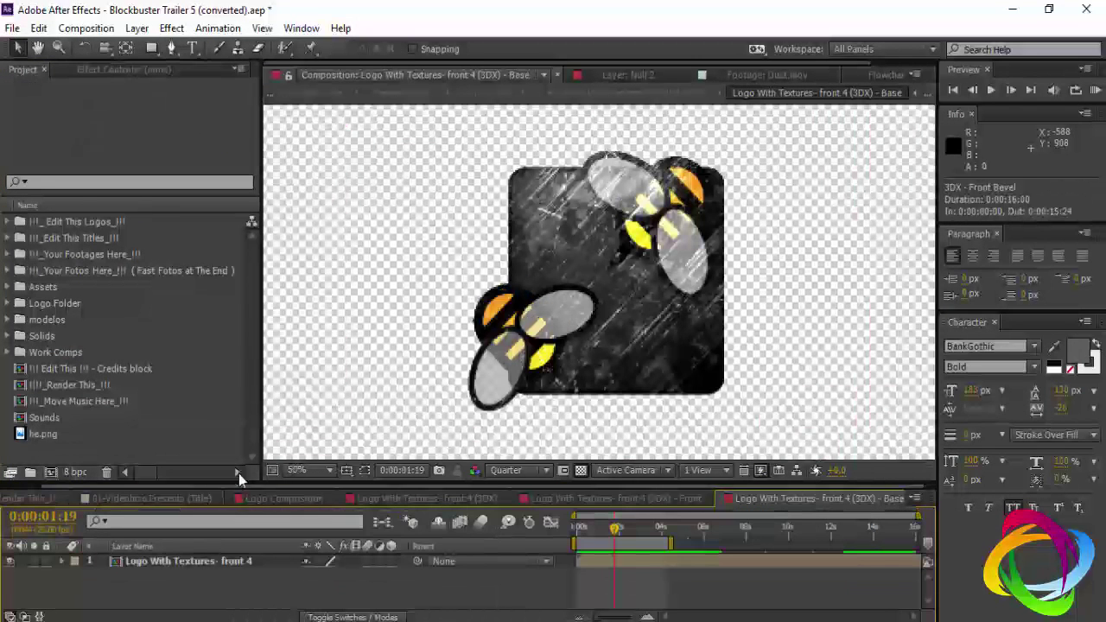
double_click(166, 562)
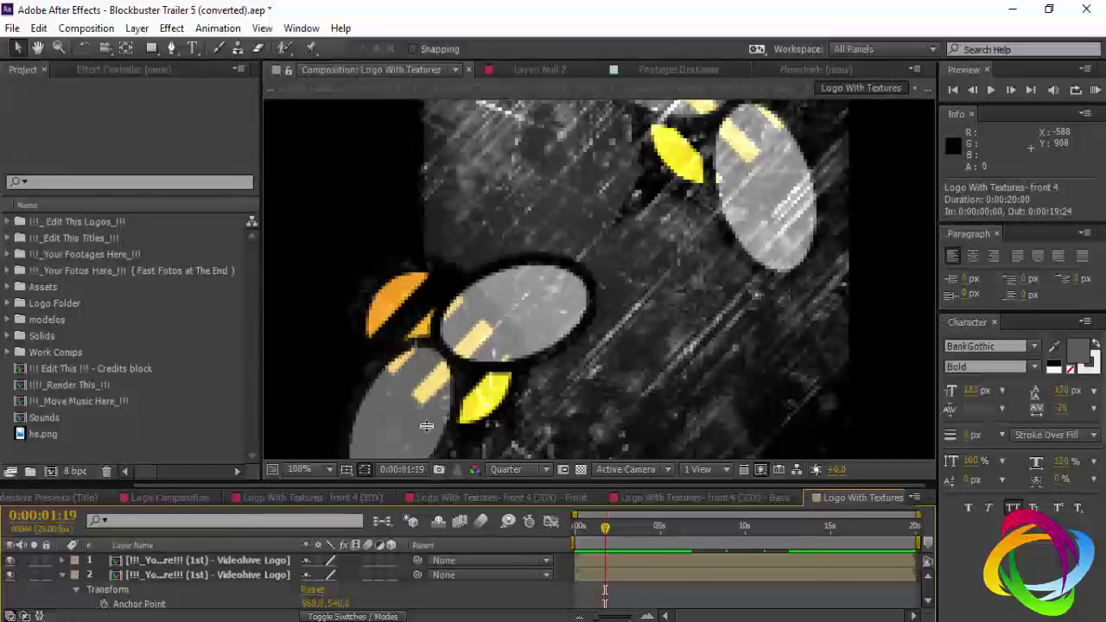
left_click_drag(431, 488, 437, 385)
scroll(450, 253, "down", 2)
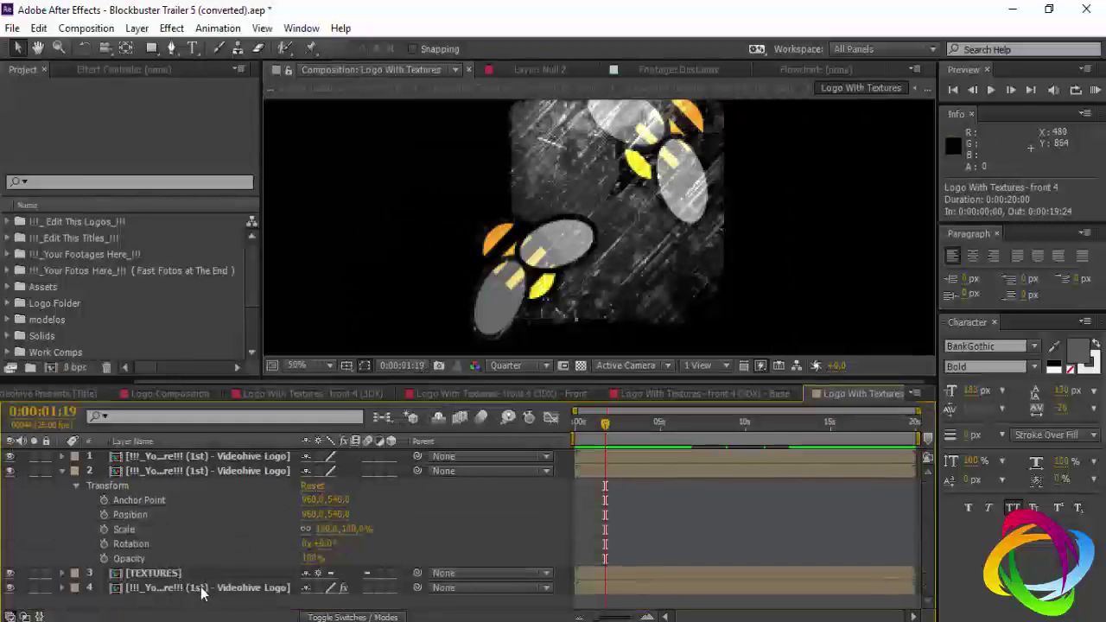
double_click(162, 574)
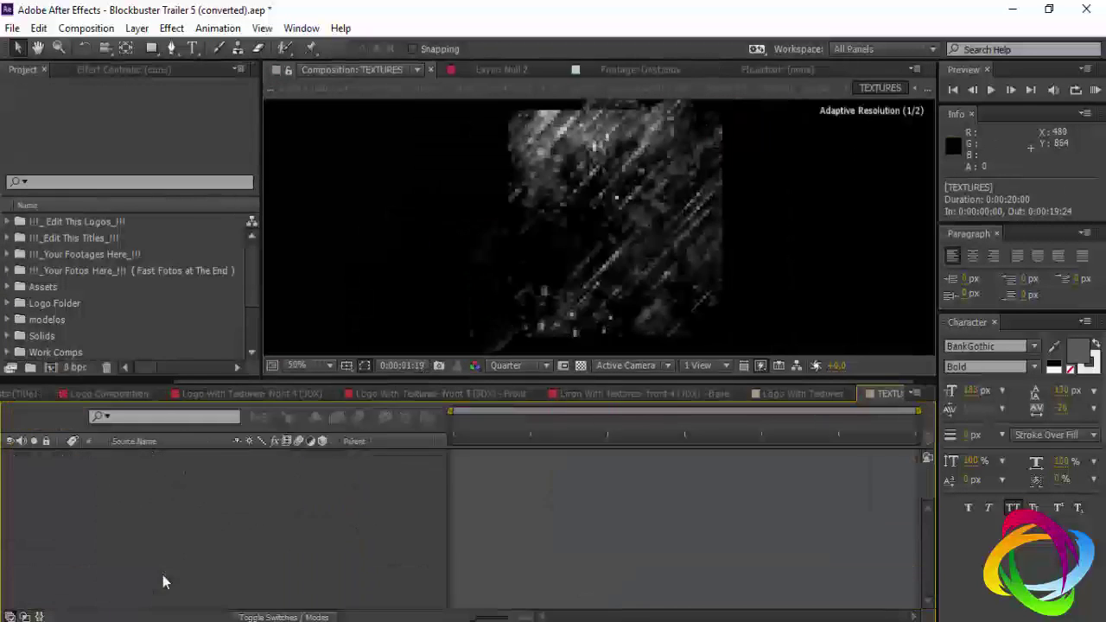
left_click(804, 395)
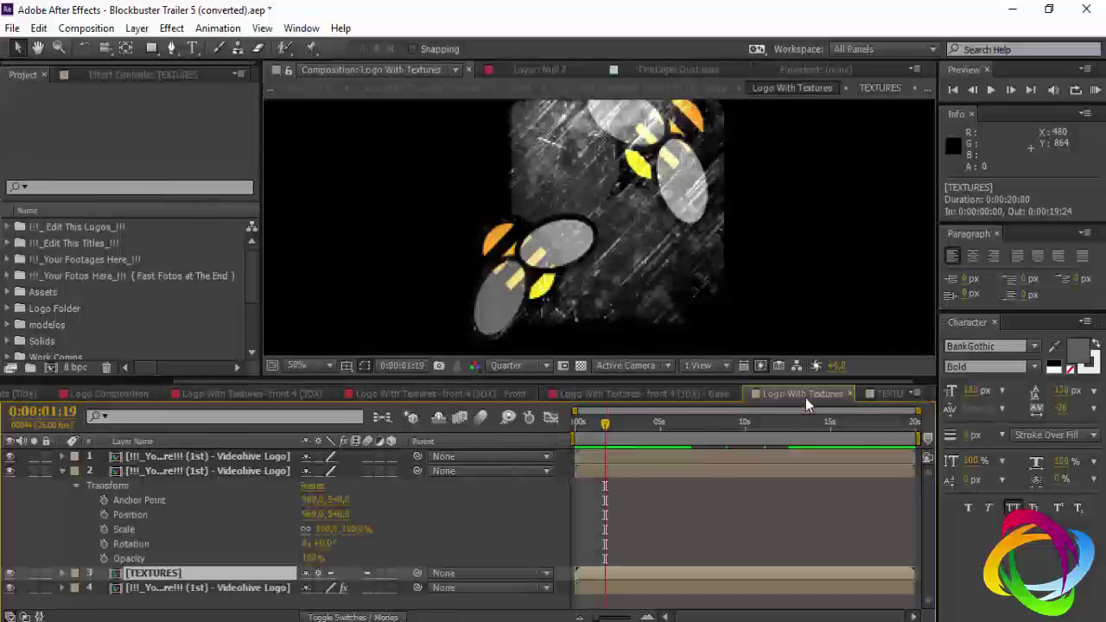
left_click(848, 394)
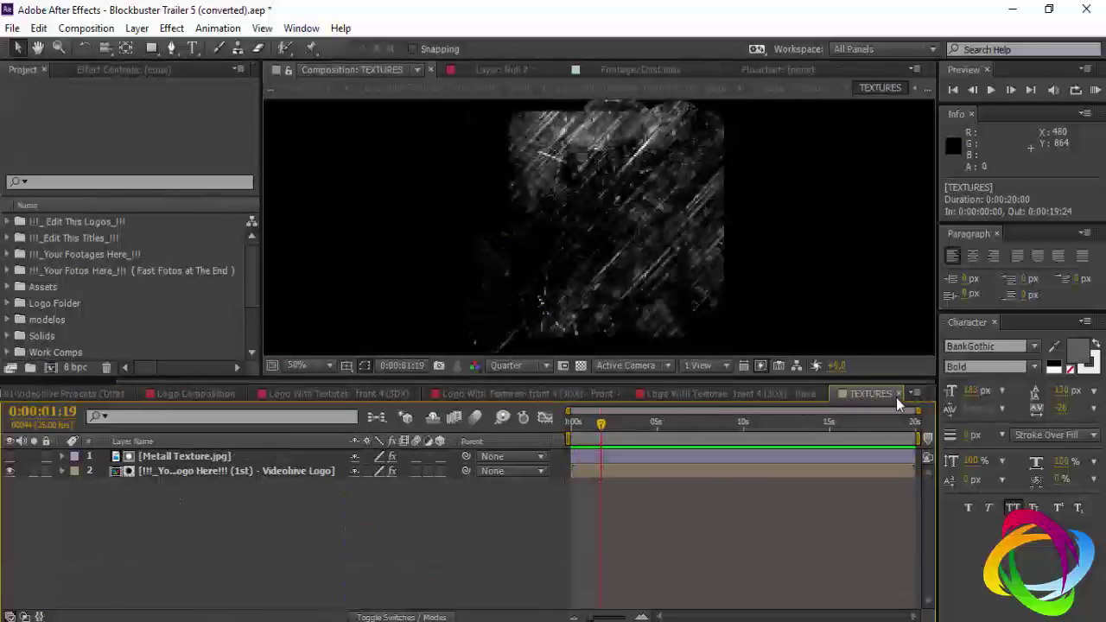
left_click(898, 395)
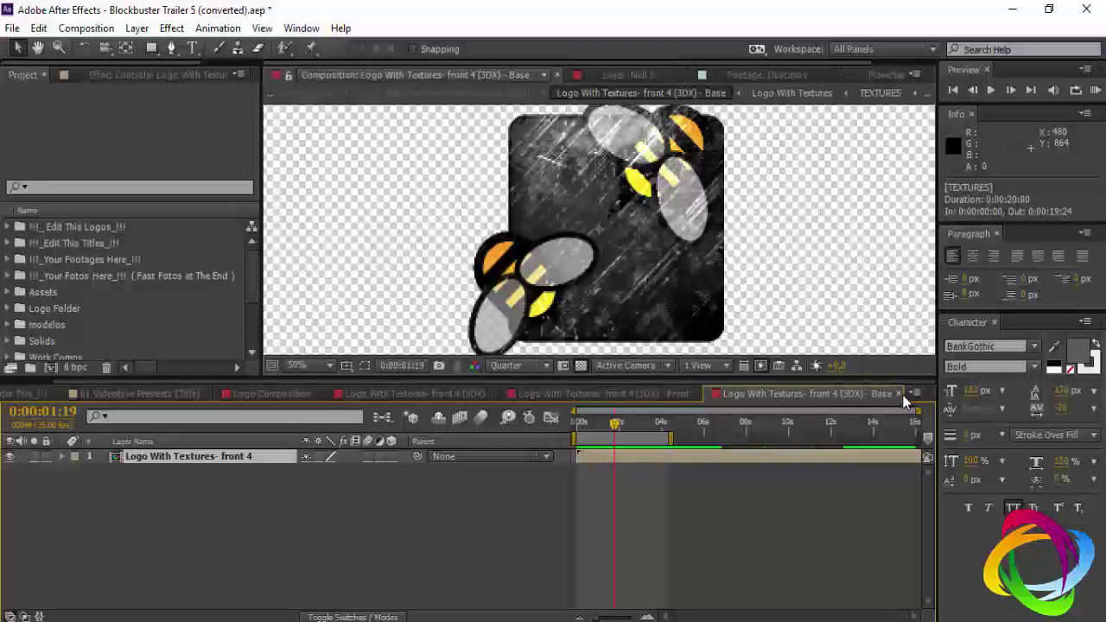
left_click(899, 394)
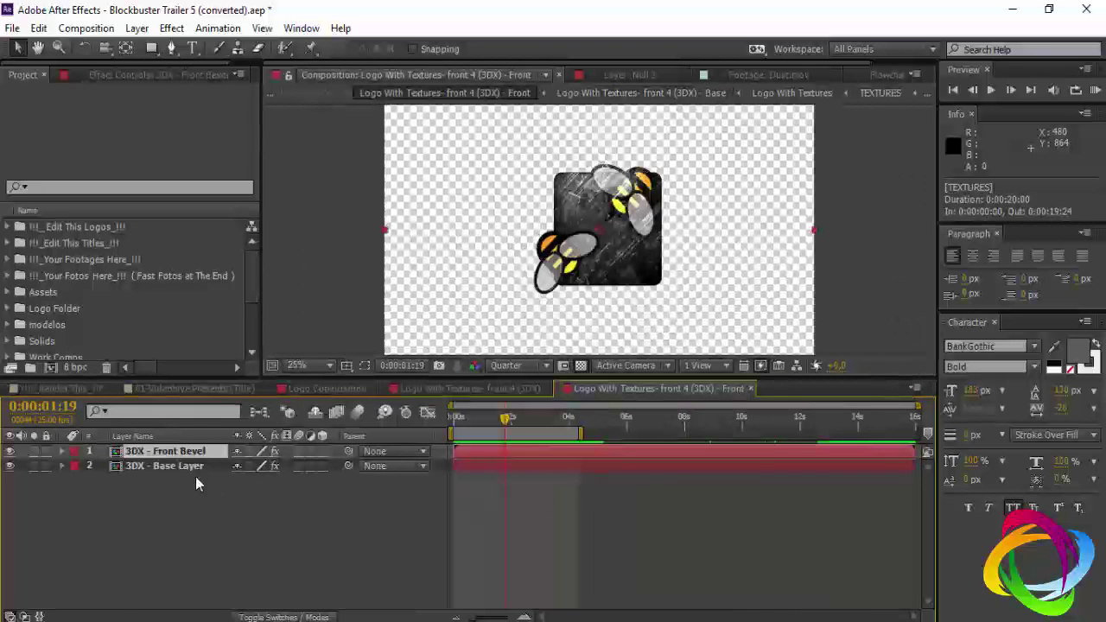
Reach the Your Logo Here precomp via Front Bevel and Logo With Textures, then close the nested tabs.
double_click(169, 451)
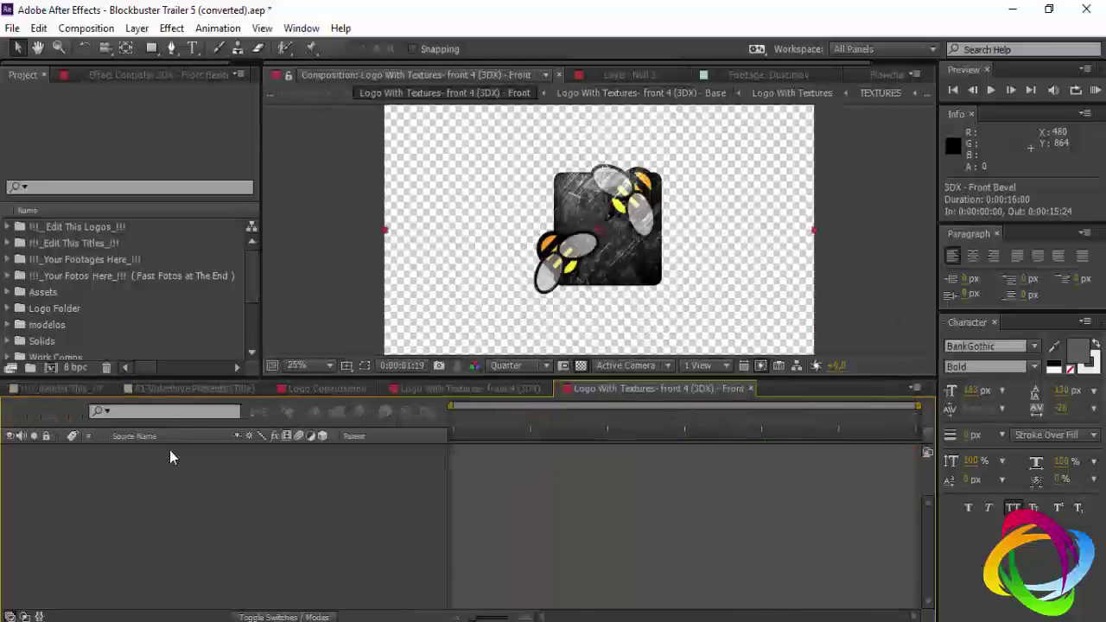
double_click(192, 456)
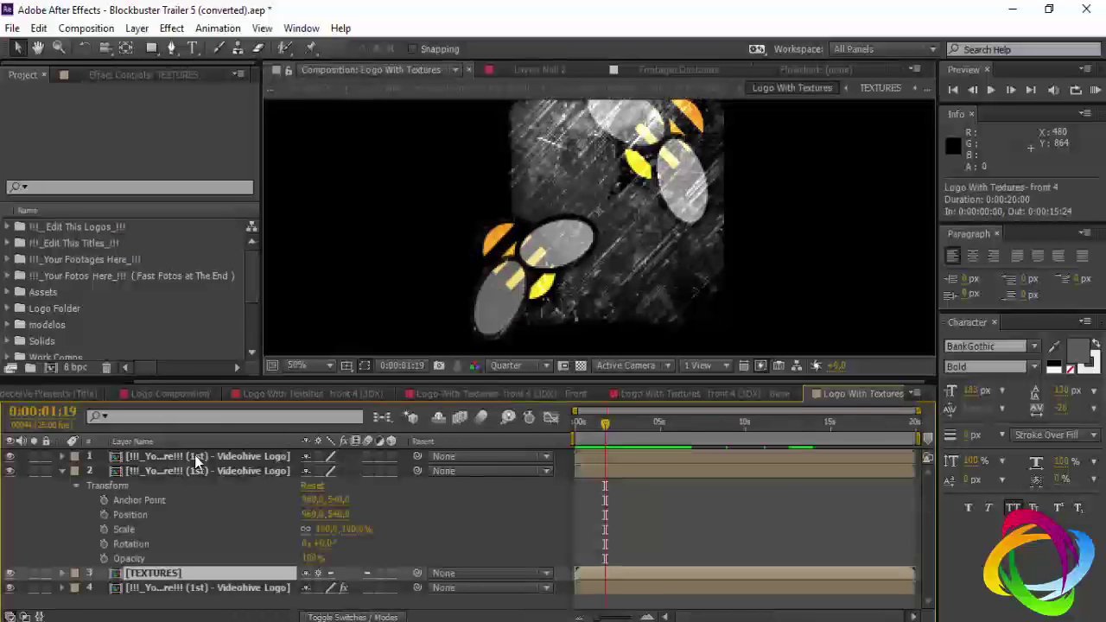
double_click(194, 457)
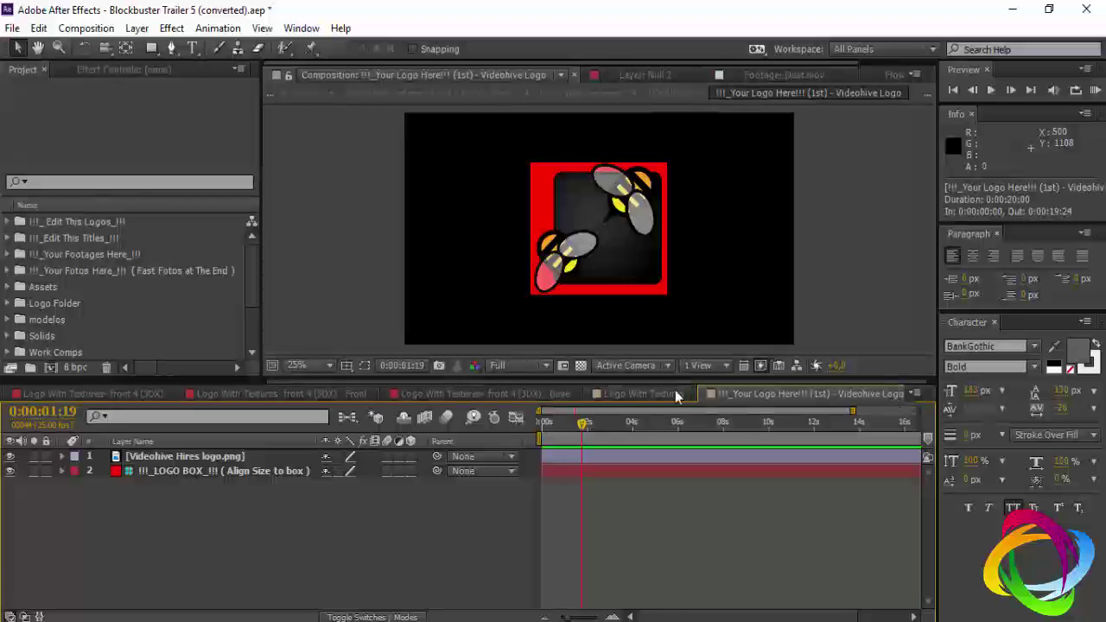
left_click(639, 394)
left_click(722, 394)
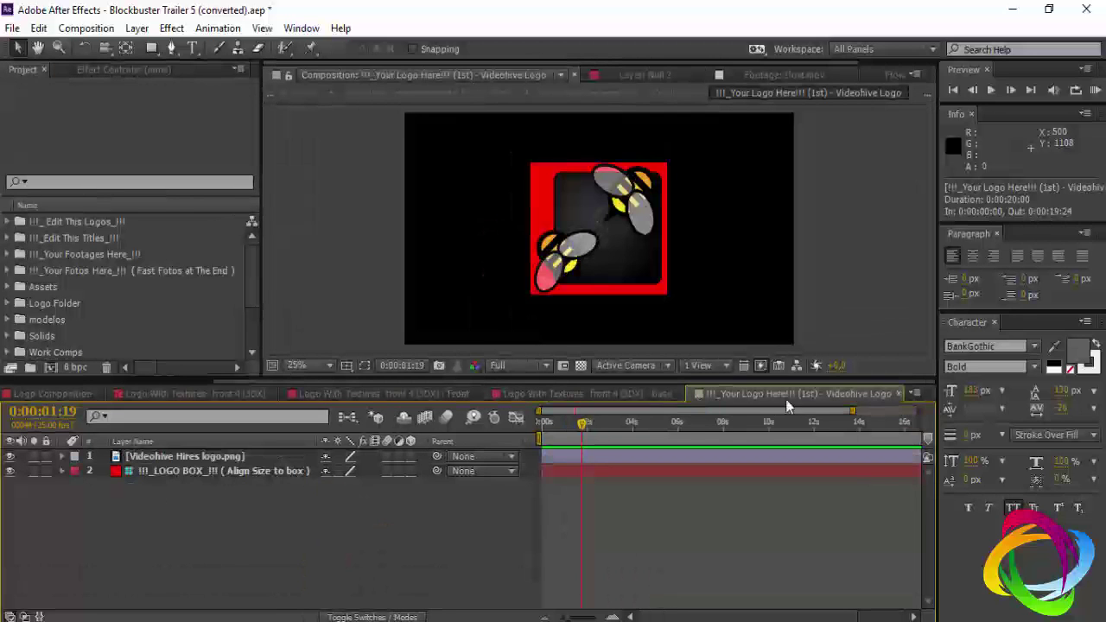
left_click(902, 393)
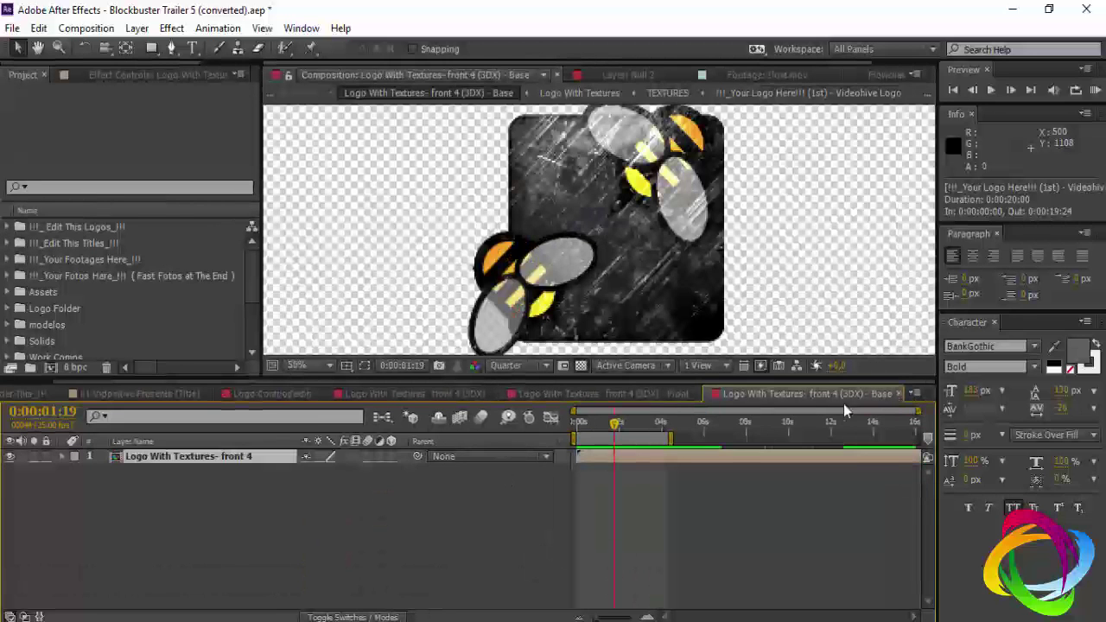
left_click(898, 394)
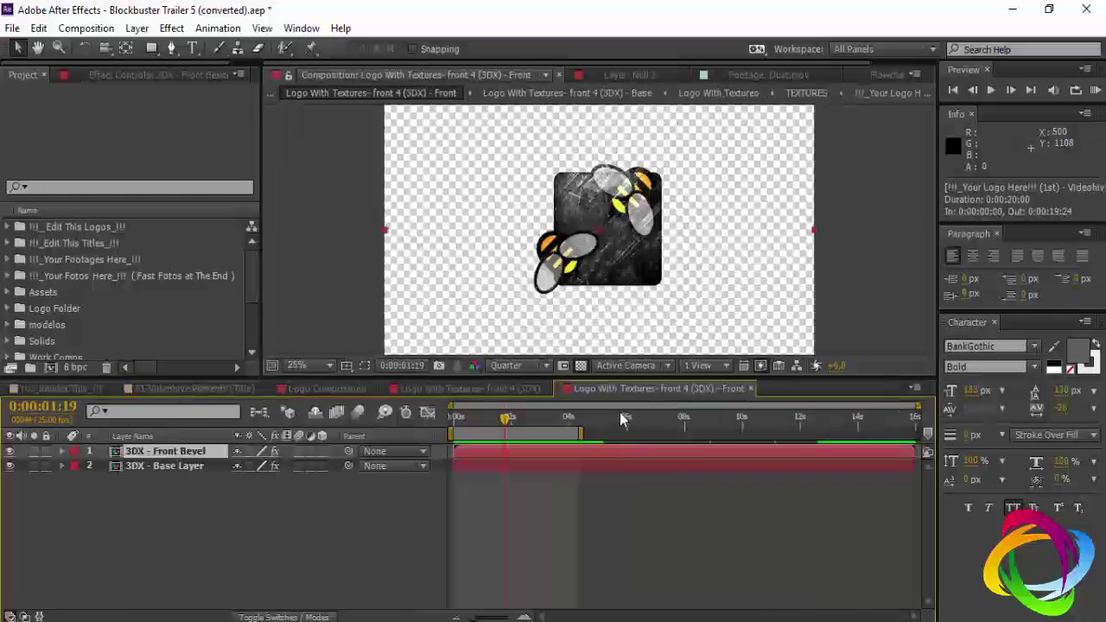
left_click(751, 389)
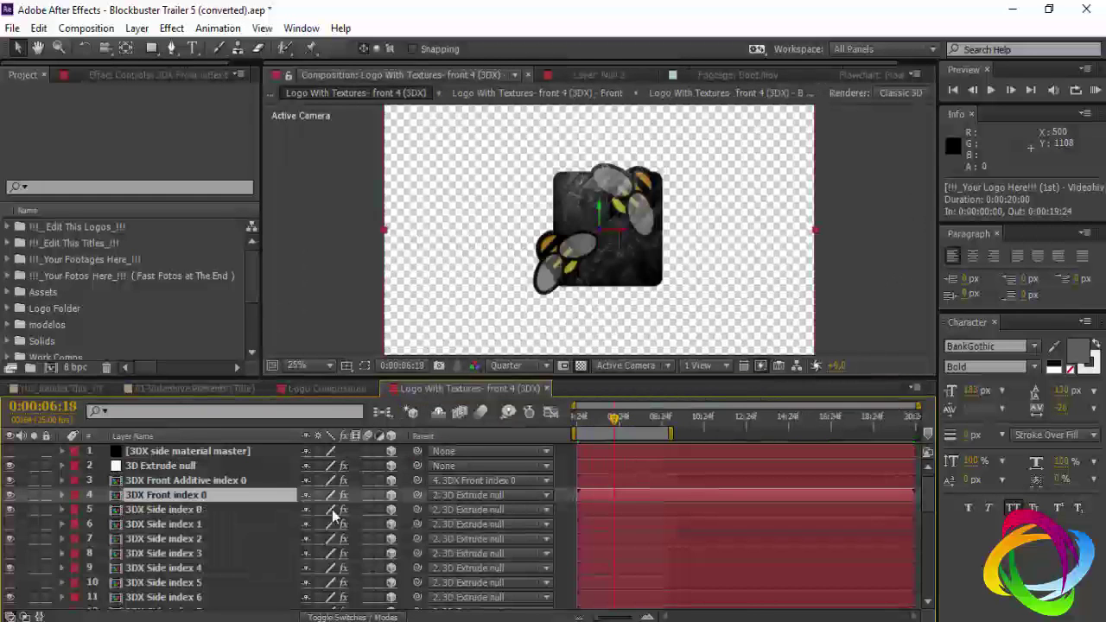
left_click(546, 388)
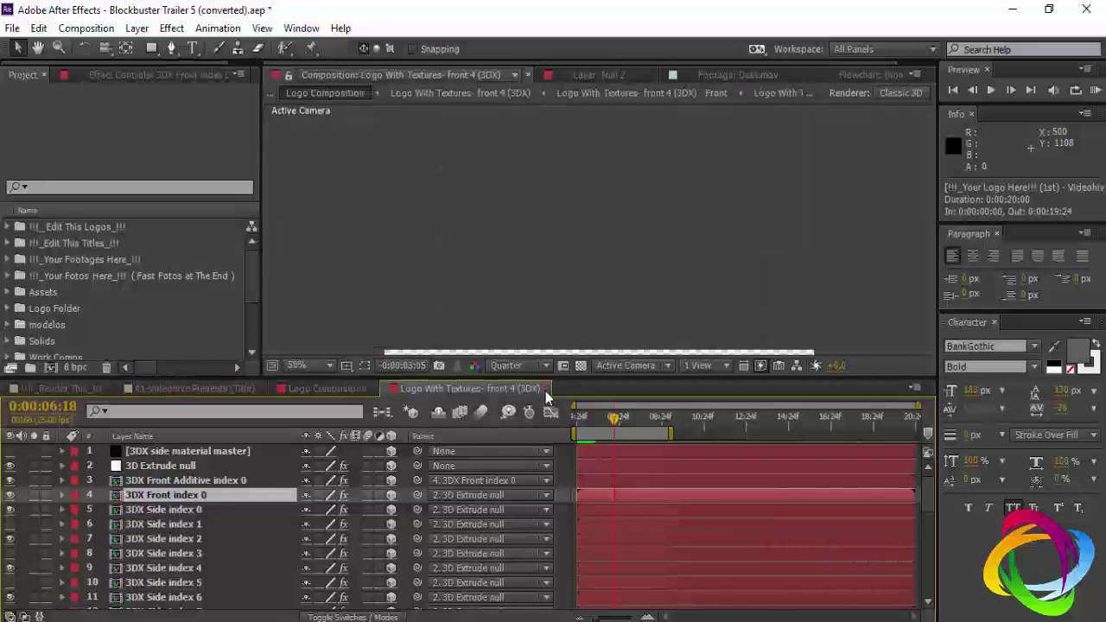
Reopen front 4 (3DX) and 3DX Front index 0, switching the layer list to source names.
double_click(193, 495)
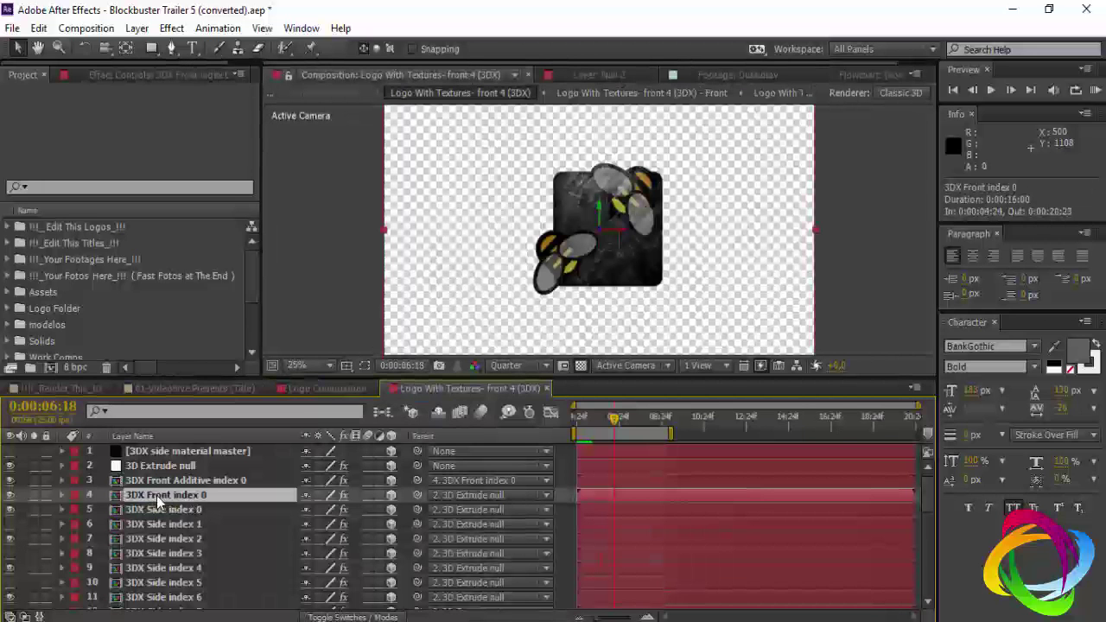
double_click(156, 495)
left_click(164, 436)
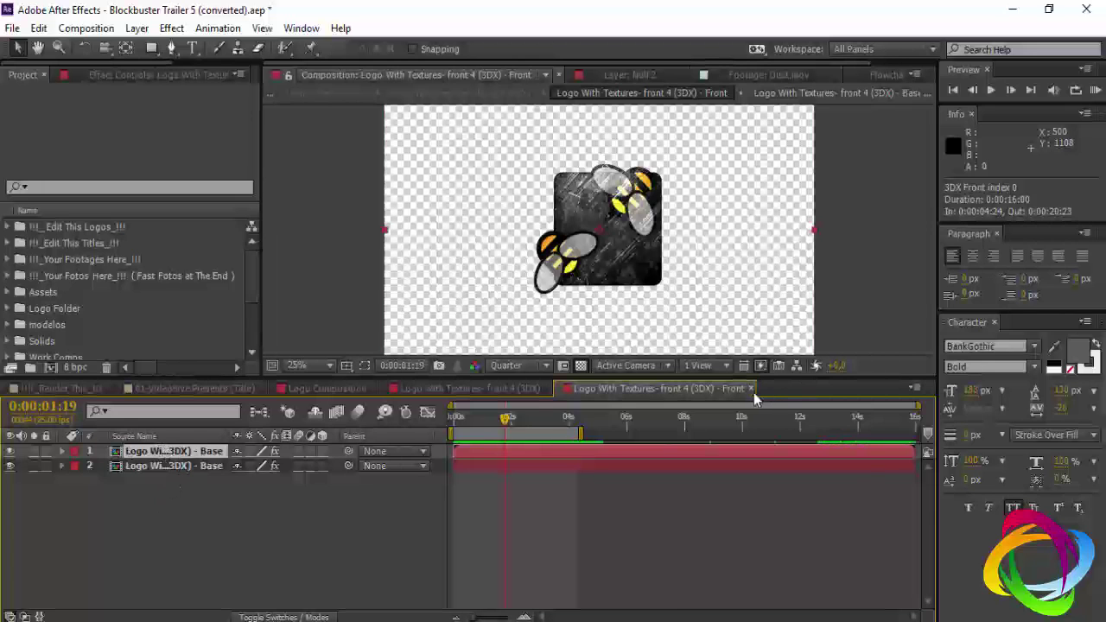
left_click(750, 388)
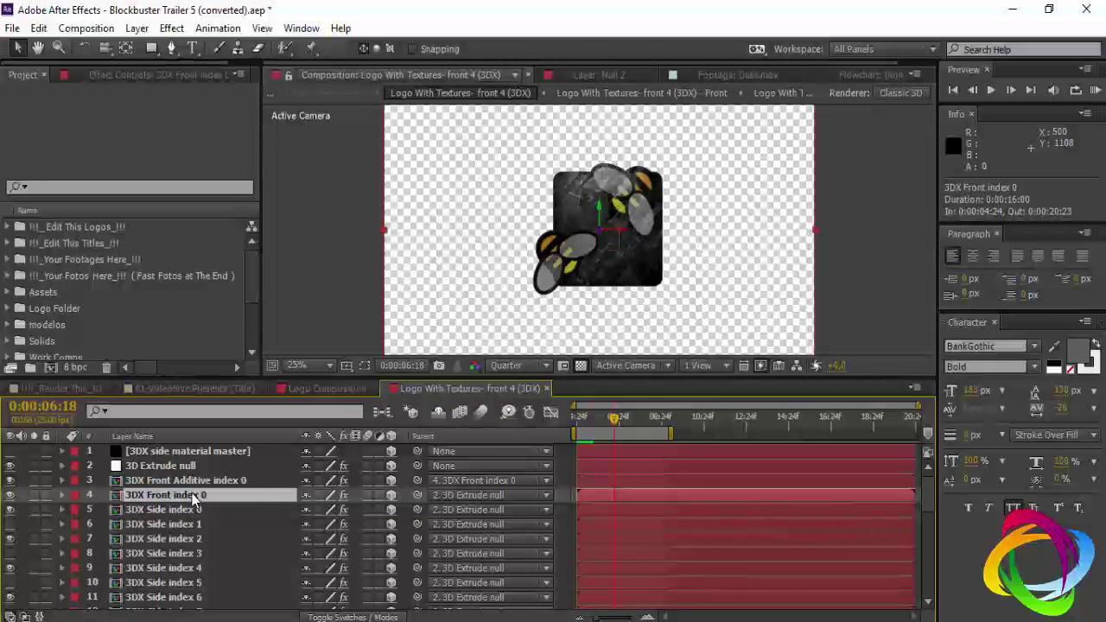
Open 3DX - Front, 3DX - Base and Logo With Textures down to the Your Logo Here comp.
double_click(195, 495)
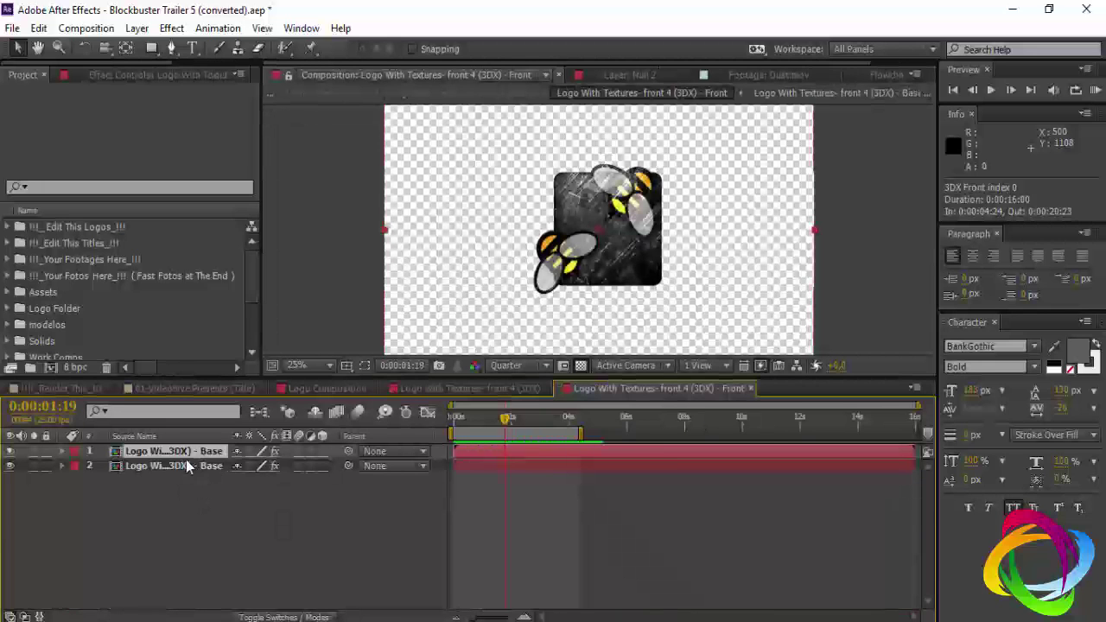
double_click(186, 467)
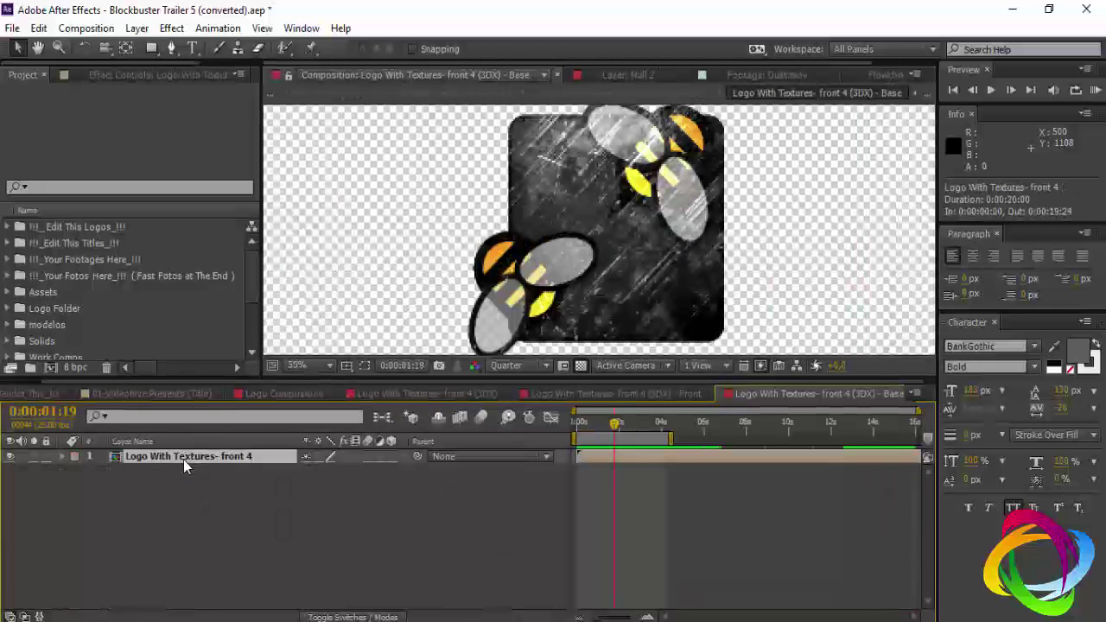
double_click(183, 460)
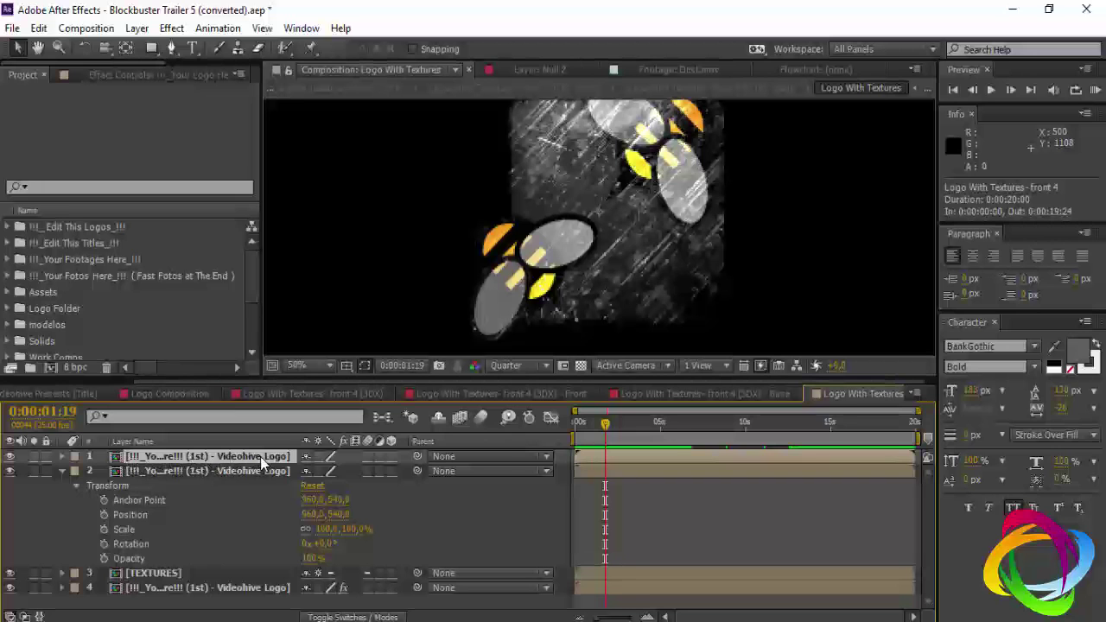
double_click(260, 456)
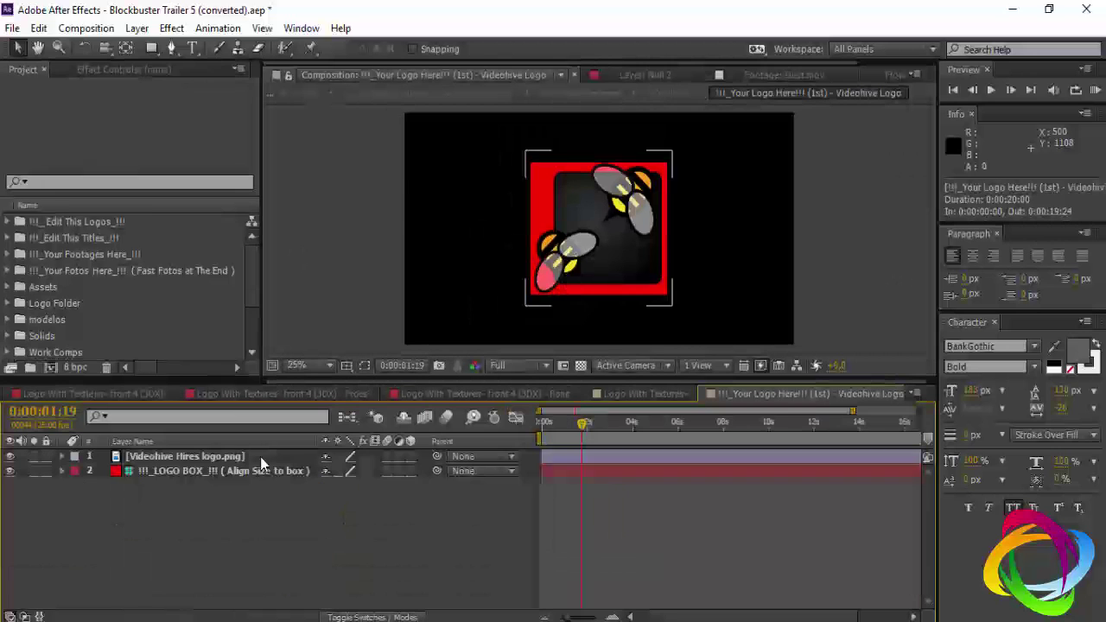
Select the Videohive Hires placeholder logo layer and briefly toggle its visibility.
left_click(179, 455)
left_click(10, 457)
left_click(11, 458)
scroll(112, 289, "down", 2)
scroll(112, 289, "up", 2)
scroll(112, 289, "down", 2)
Add he.png to the comp, scale it to 38% and hide the Videohive Hires placeholder.
left_click(32, 343)
left_click_drag(31, 344, 78, 455)
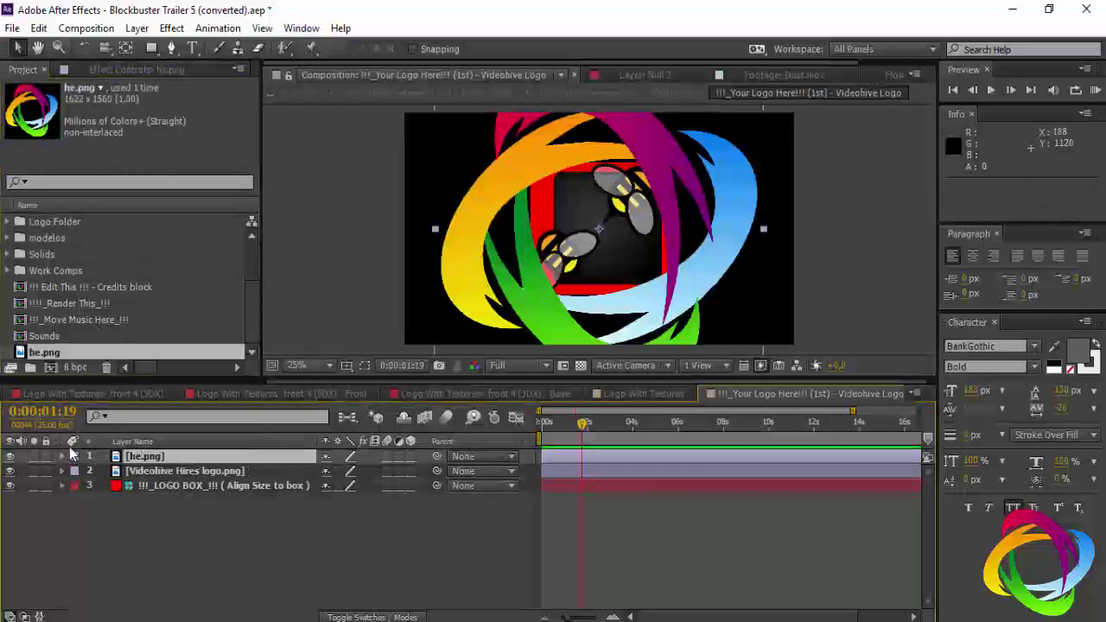
key("alt+shift+s")
left_click_drag(343, 471, 285, 471)
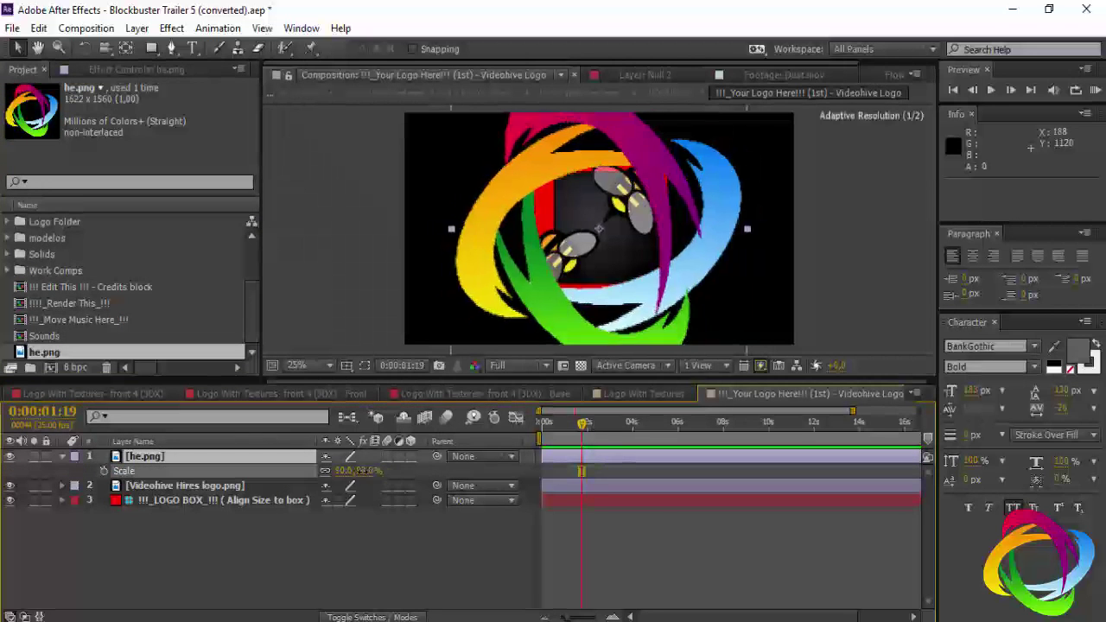
left_click_drag(354, 471, 328, 471)
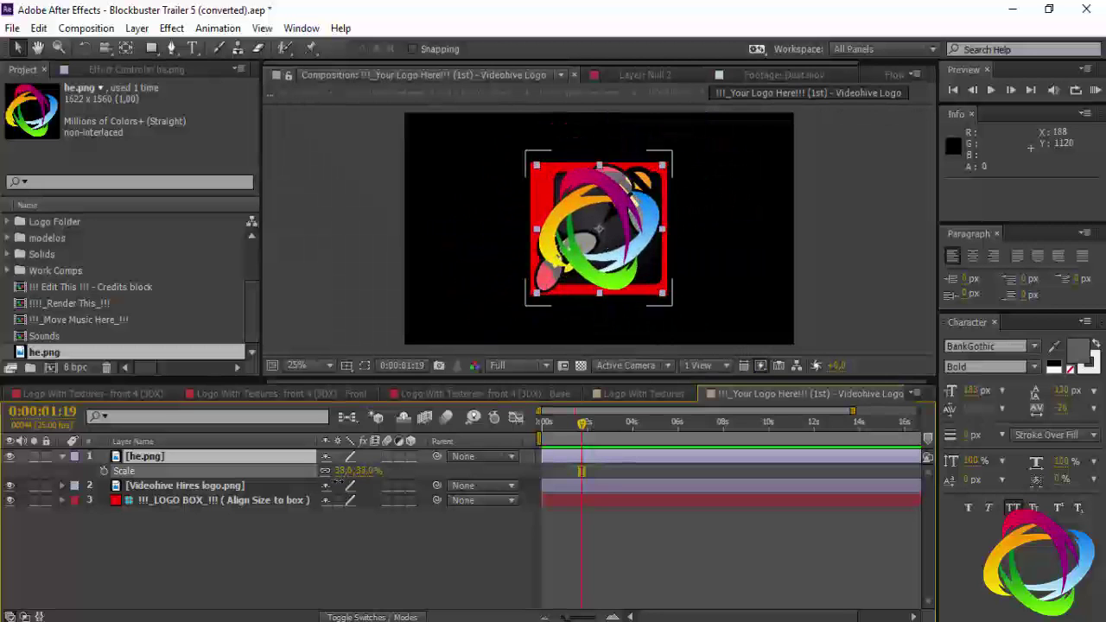
left_click(10, 486)
Close the Your Logo Here, Logo With Textures, front and Logo Composition tabs.
left_click(669, 395)
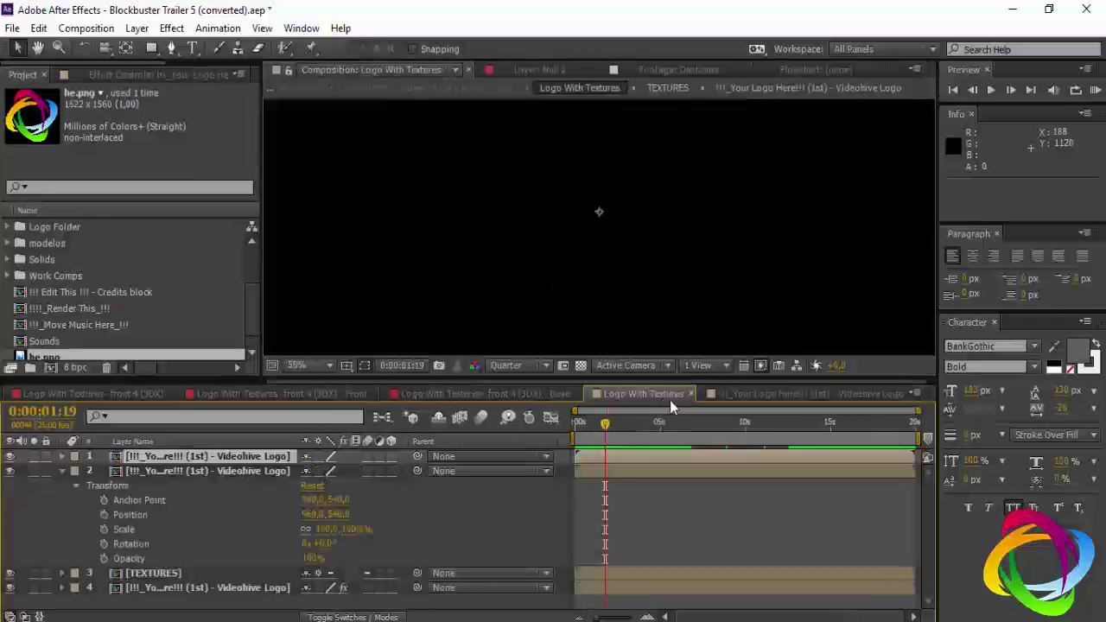
left_click(689, 393)
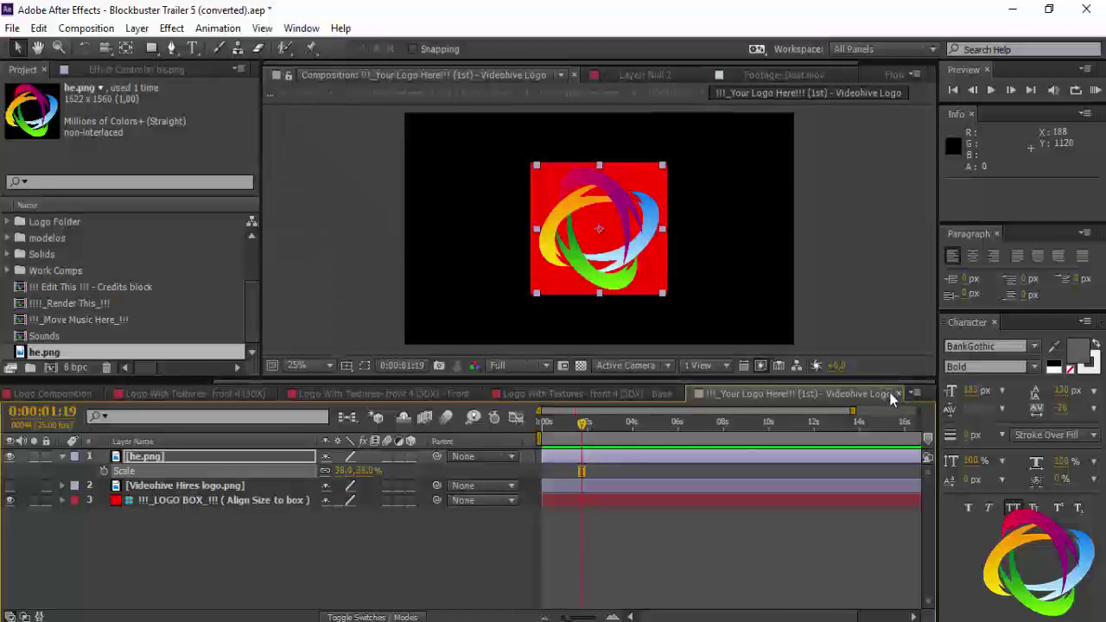
left_click(901, 397)
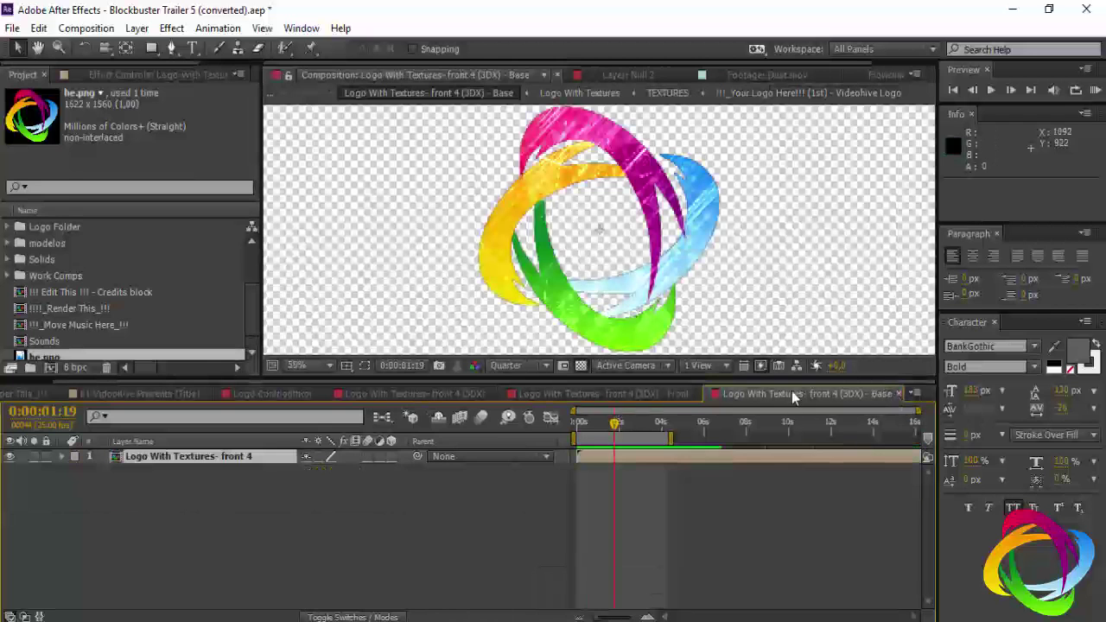
left_click(900, 394)
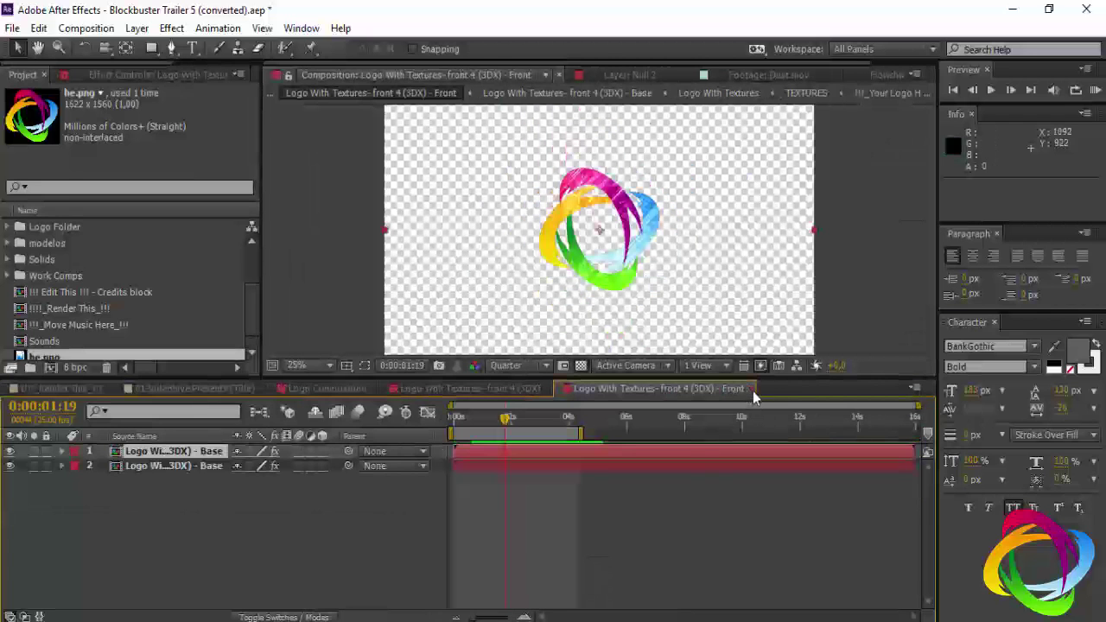
left_click(750, 388)
left_click(546, 388)
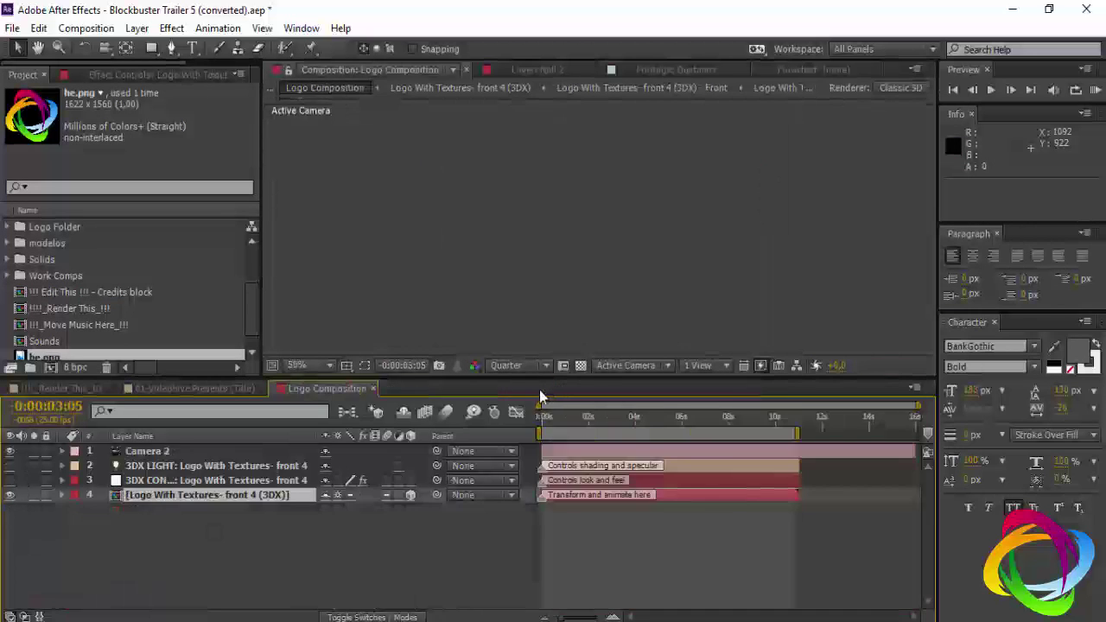
left_click(374, 388)
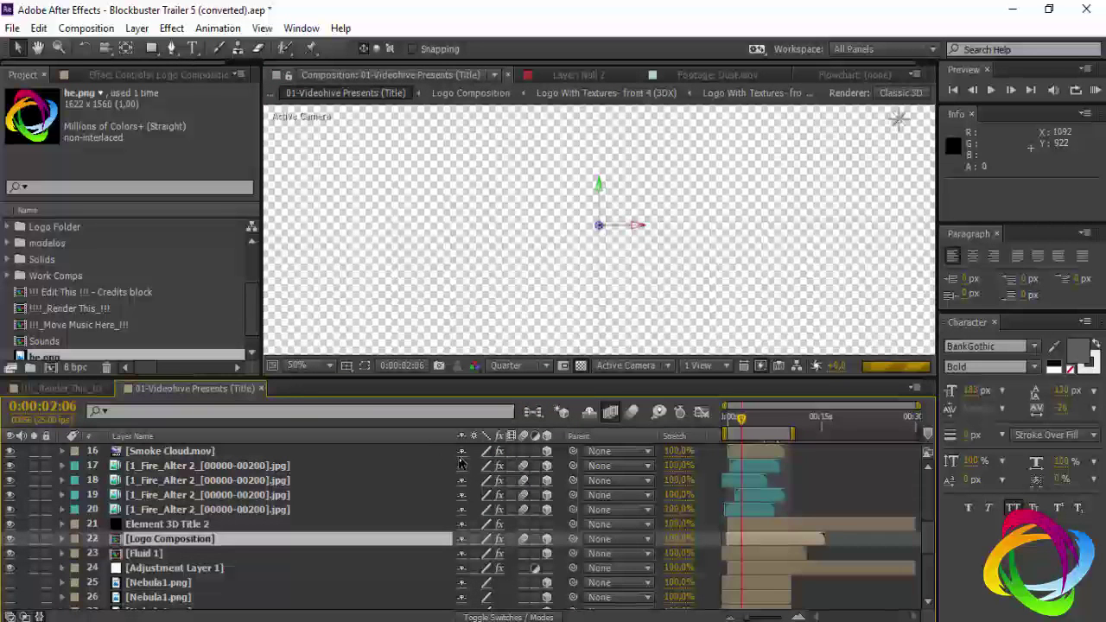
Return to Render This and preview the intro at 0:00:10:23, 0:00:12:20 and 0:00:17:06.
left_click(262, 389)
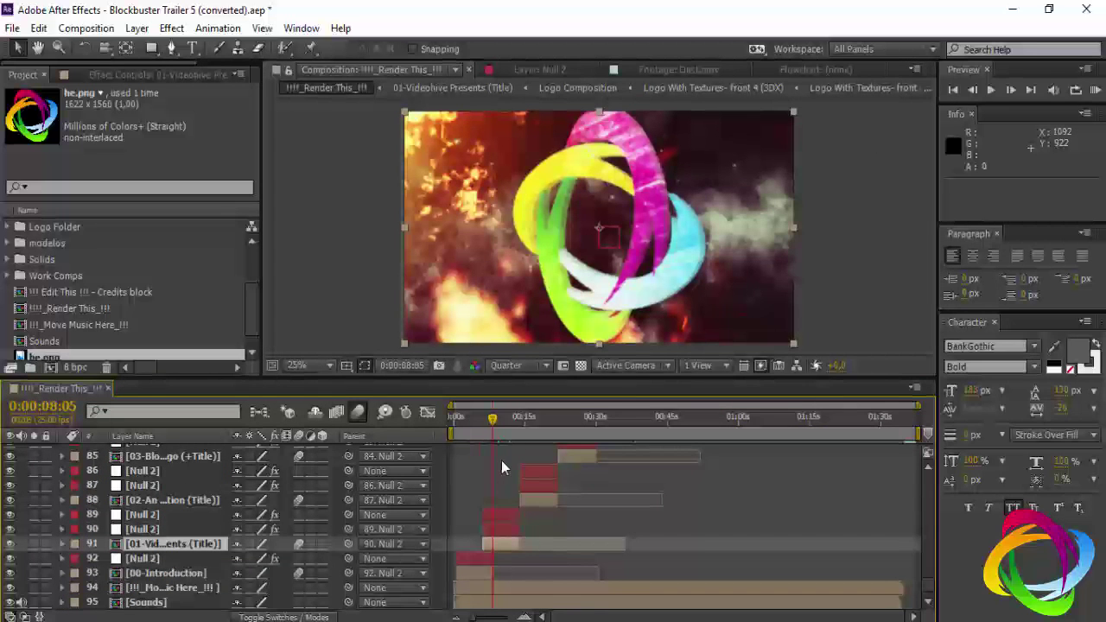
left_click(505, 426)
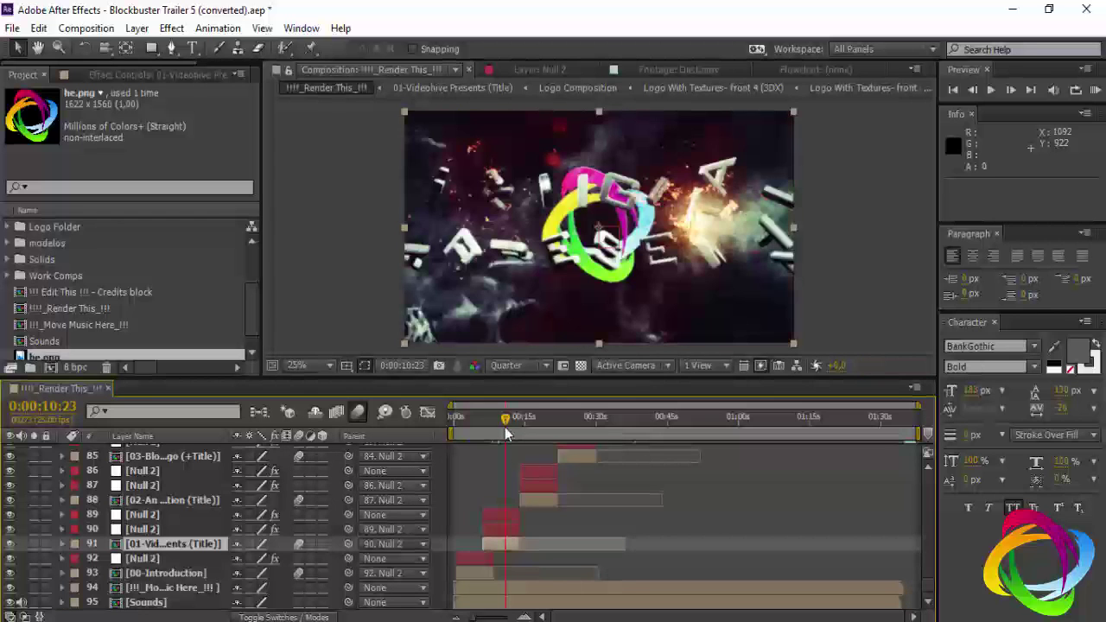
left_click(515, 432)
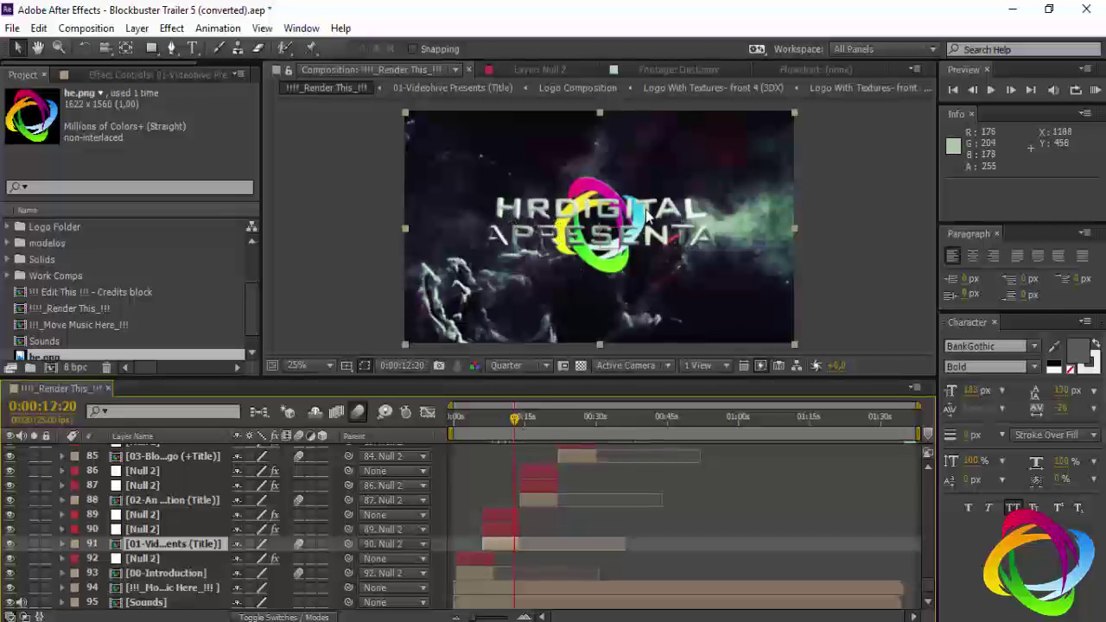
left_click(535, 417)
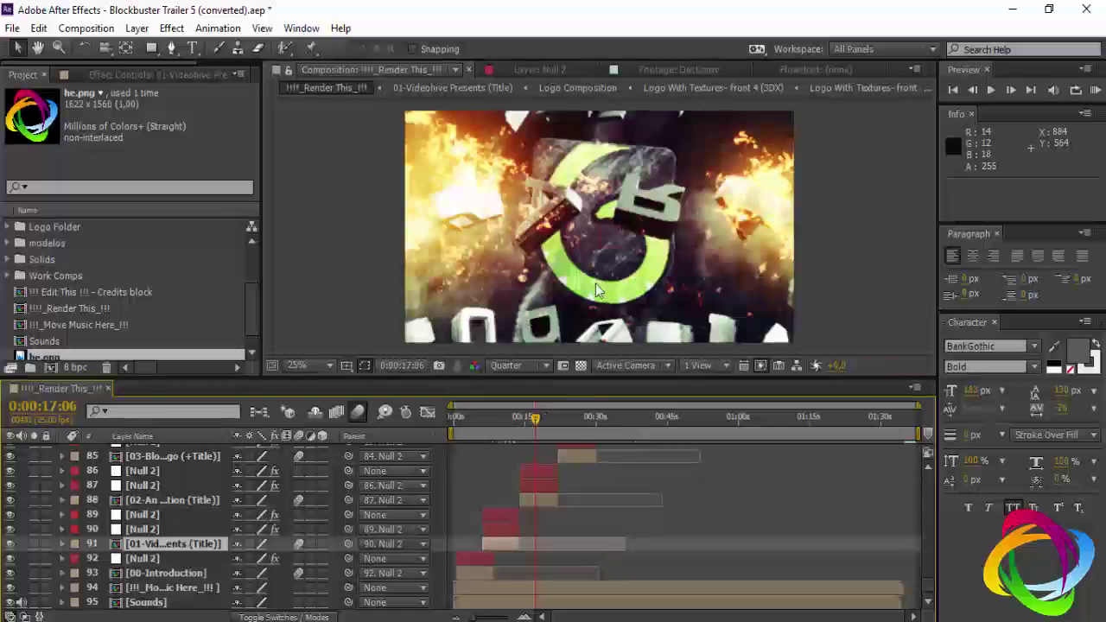
scroll(596, 246, "down", 1)
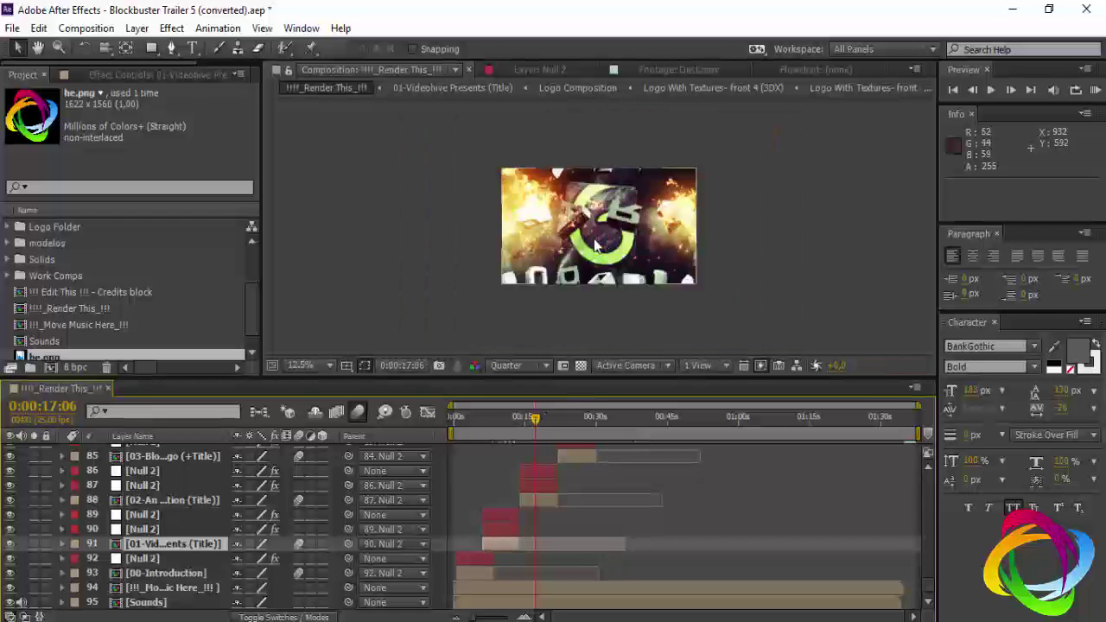
Open the 02-An a Maxim Paramonov Production title comp and scroll down its layer list.
left_click(185, 499)
double_click(184, 499)
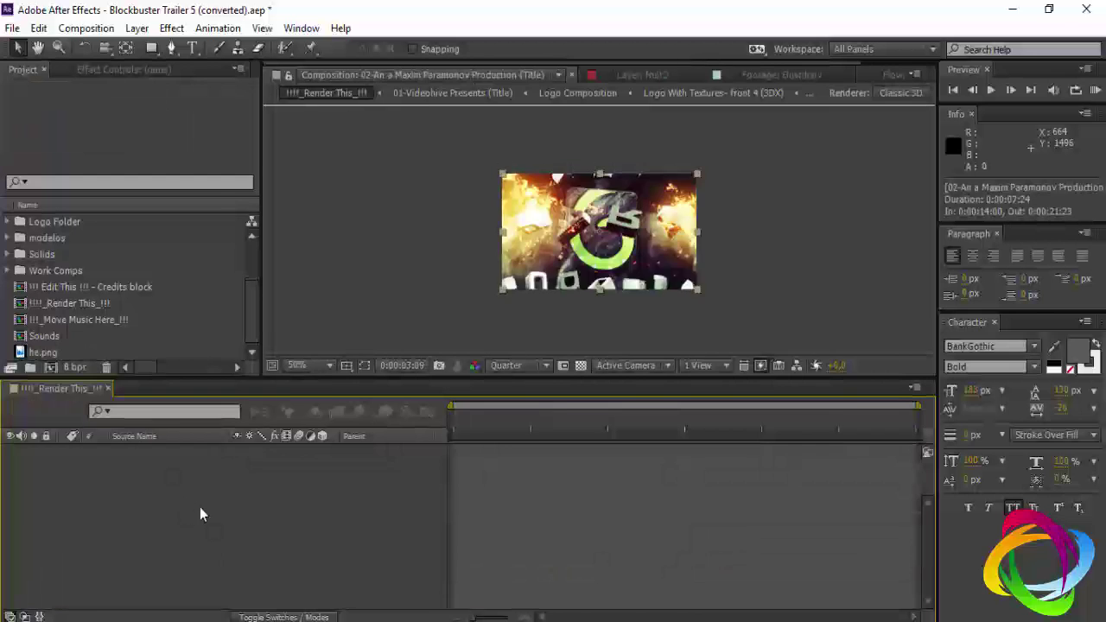
double_click(183, 455)
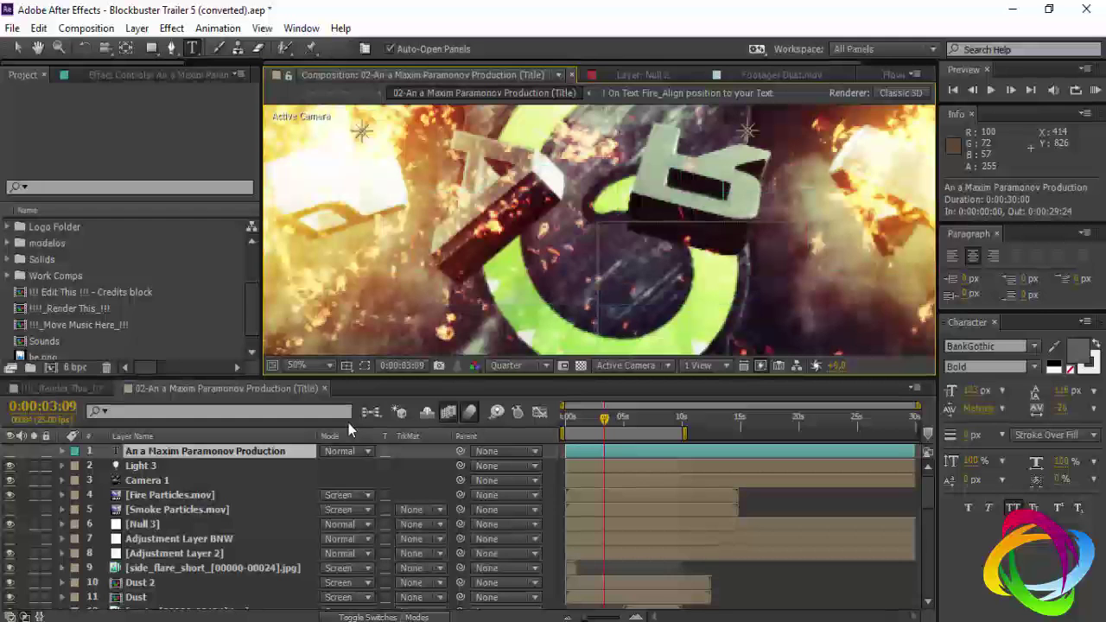
scroll(516, 318, "down", 2)
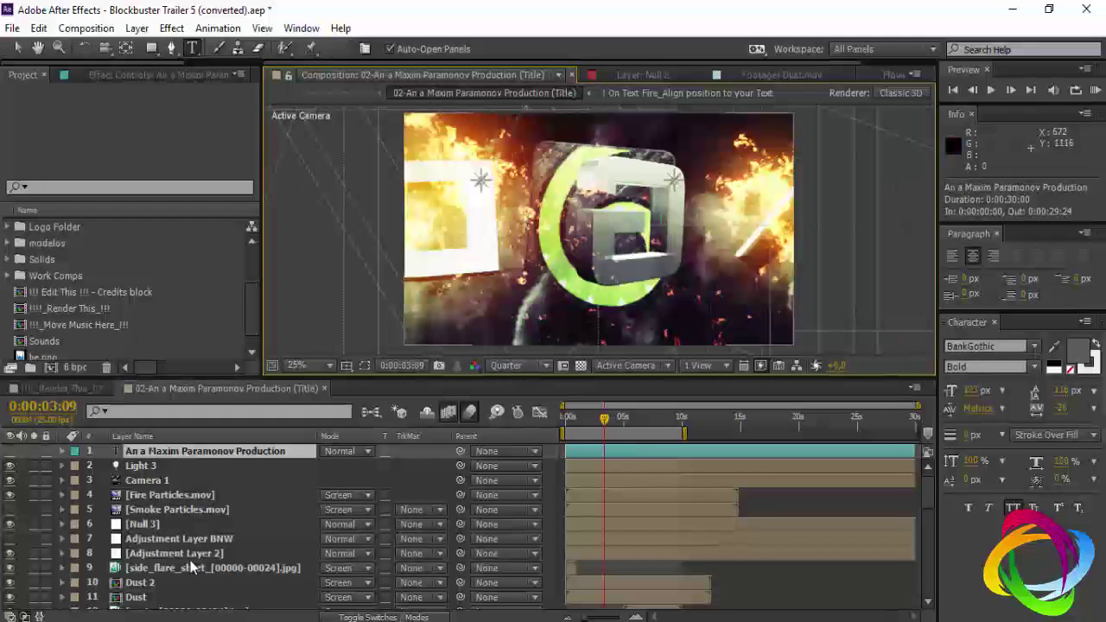
scroll(190, 560, "down", 1)
scroll(190, 560, "down", 1)
scroll(192, 566, "down", 1)
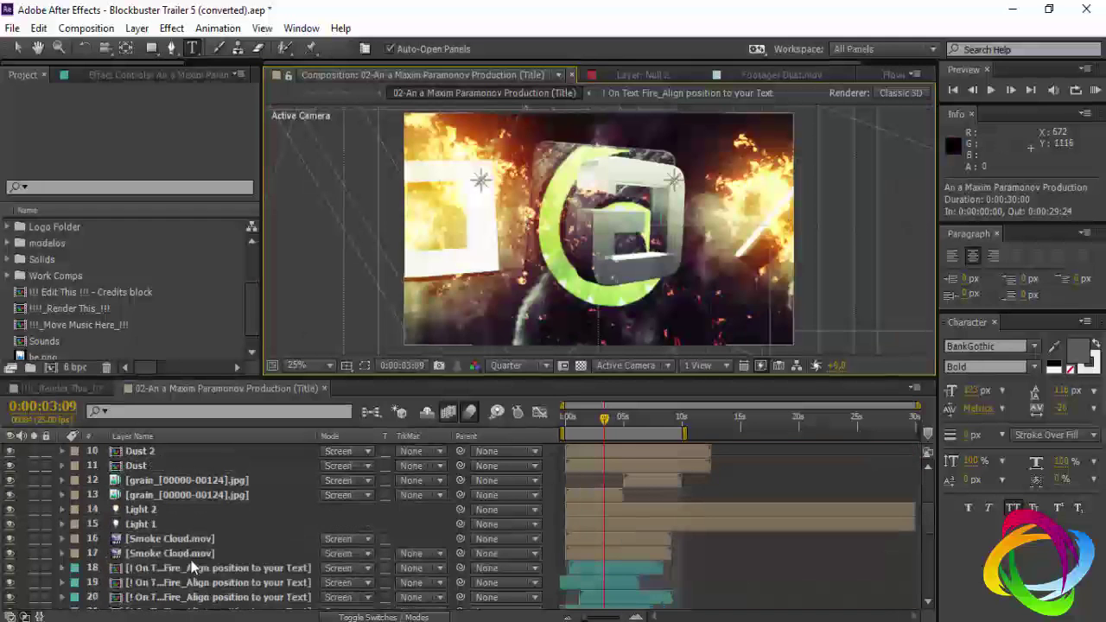
scroll(194, 567, "down", 1)
scroll(196, 570, "down", 1)
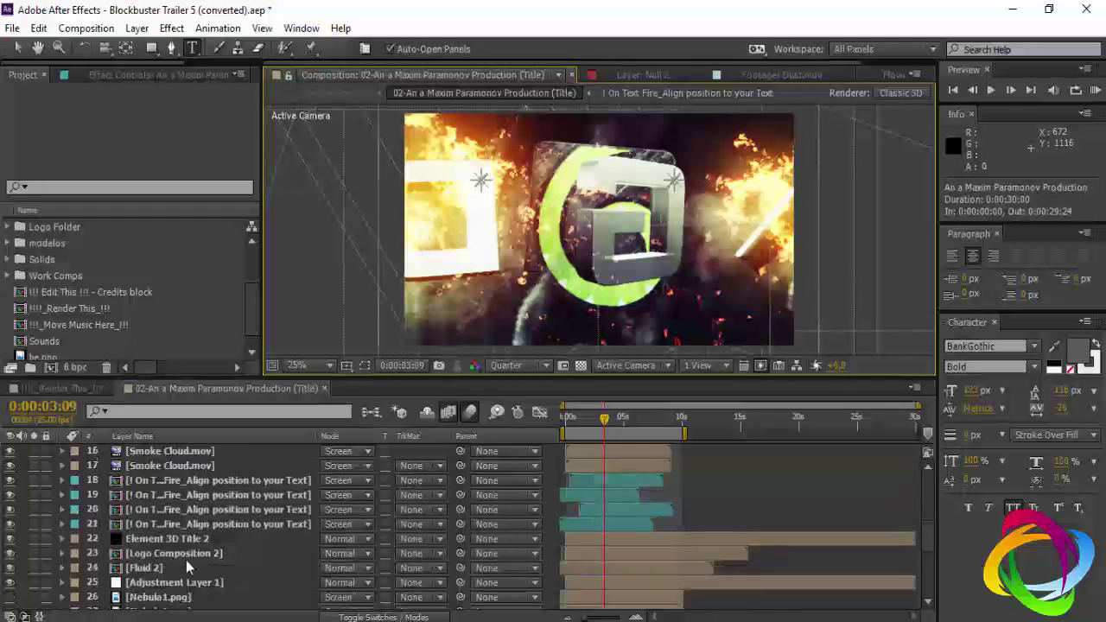
Drill from Logo Composition 2 through the nested 3DX logo comps to !!!_Your Logo Here!!! (2nd).
double_click(186, 557)
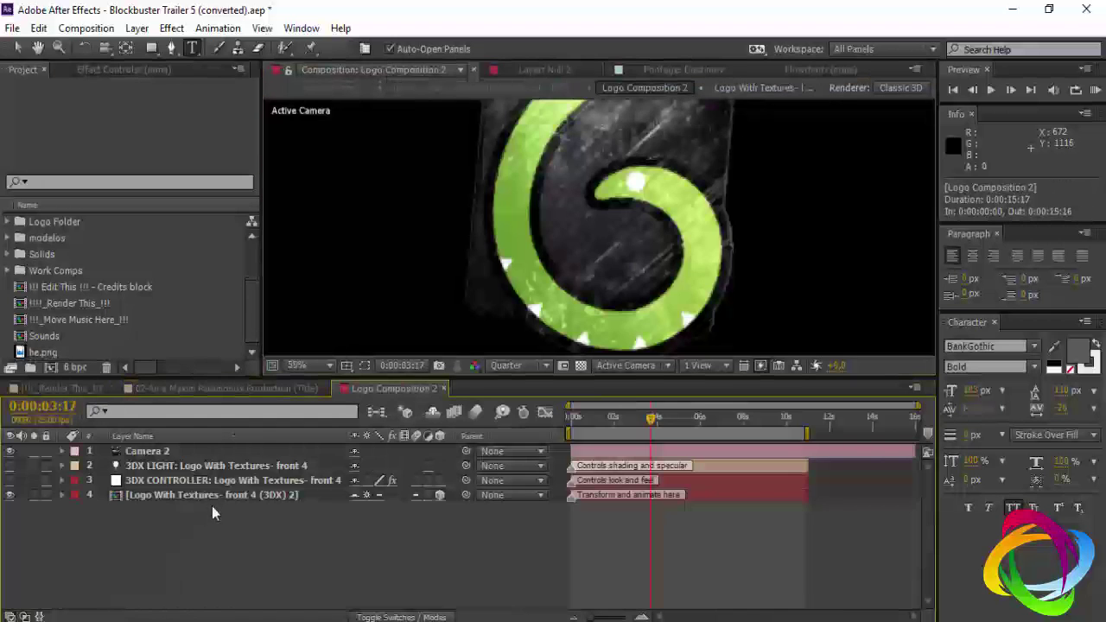
double_click(200, 496)
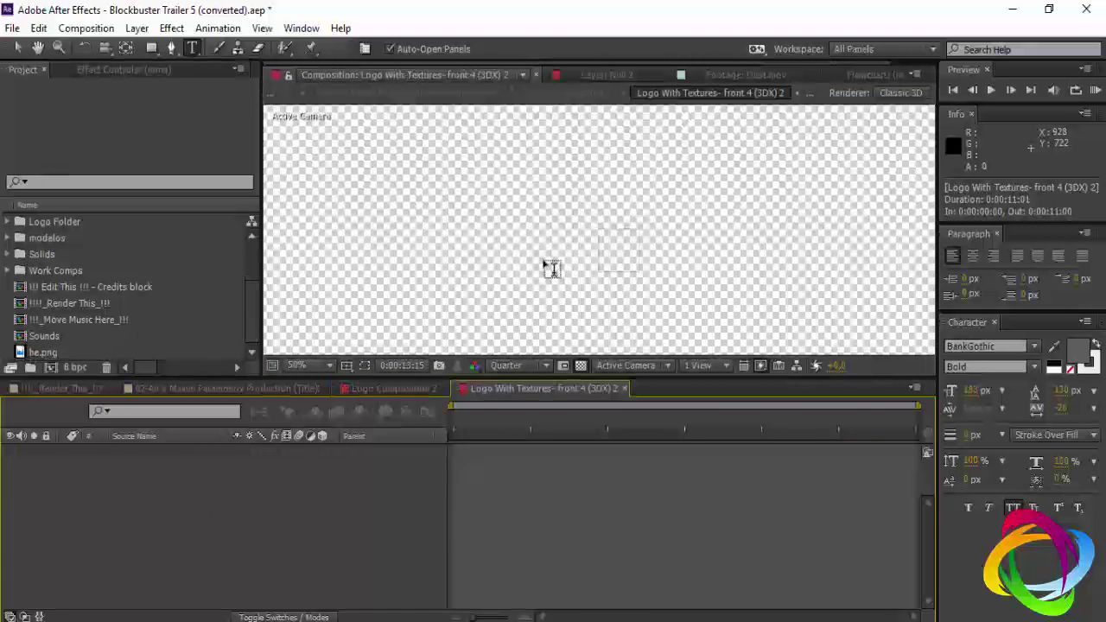
double_click(218, 480)
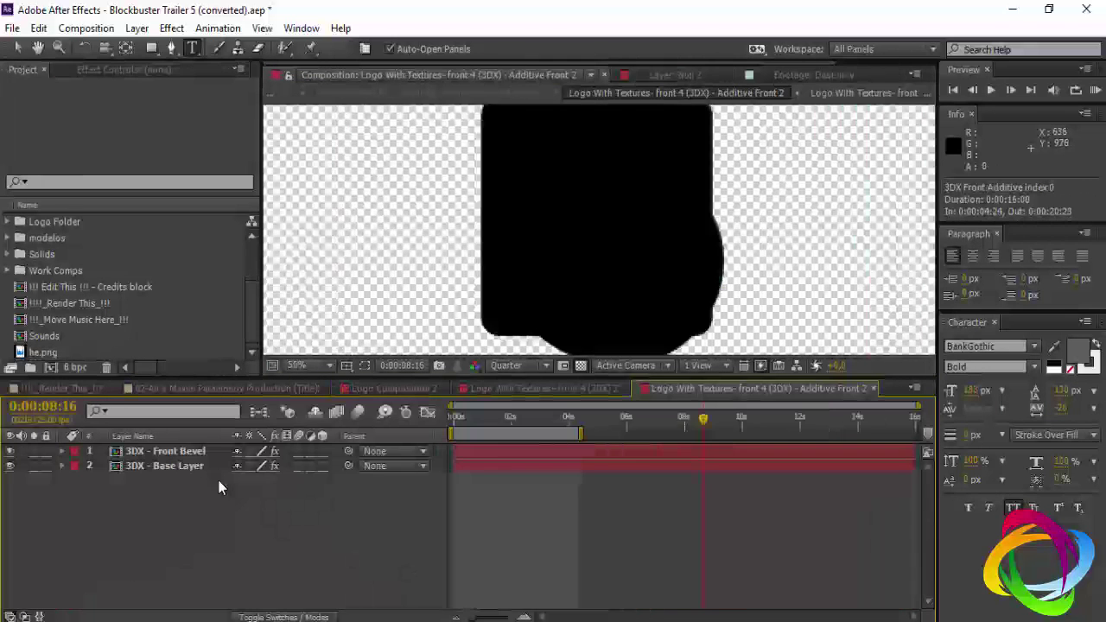
left_click(194, 453)
double_click(194, 454)
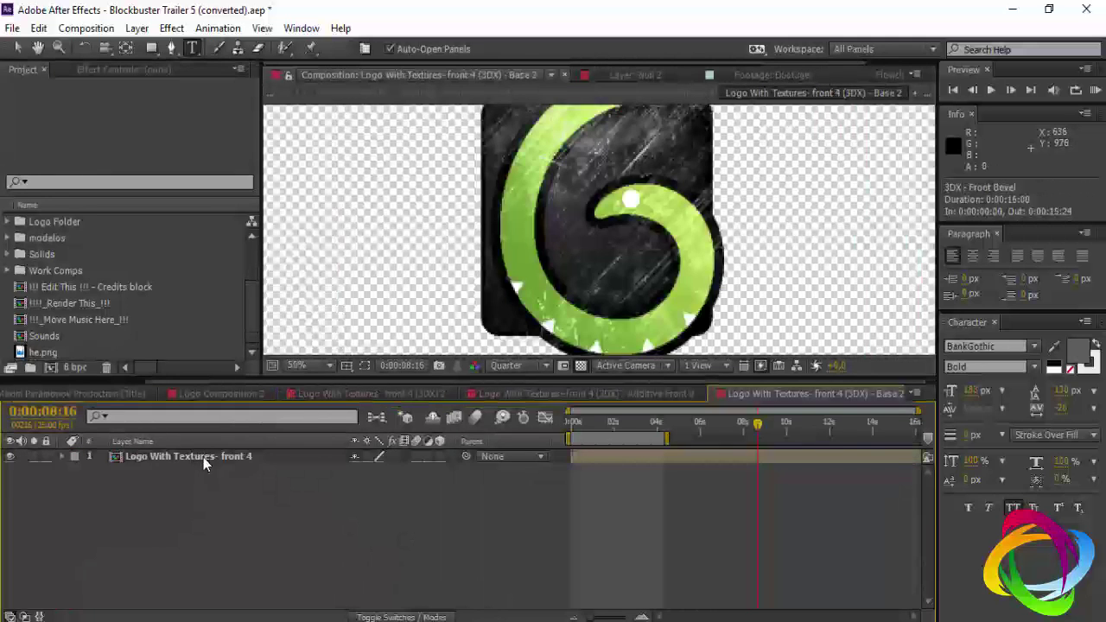
double_click(203, 457)
double_click(204, 457)
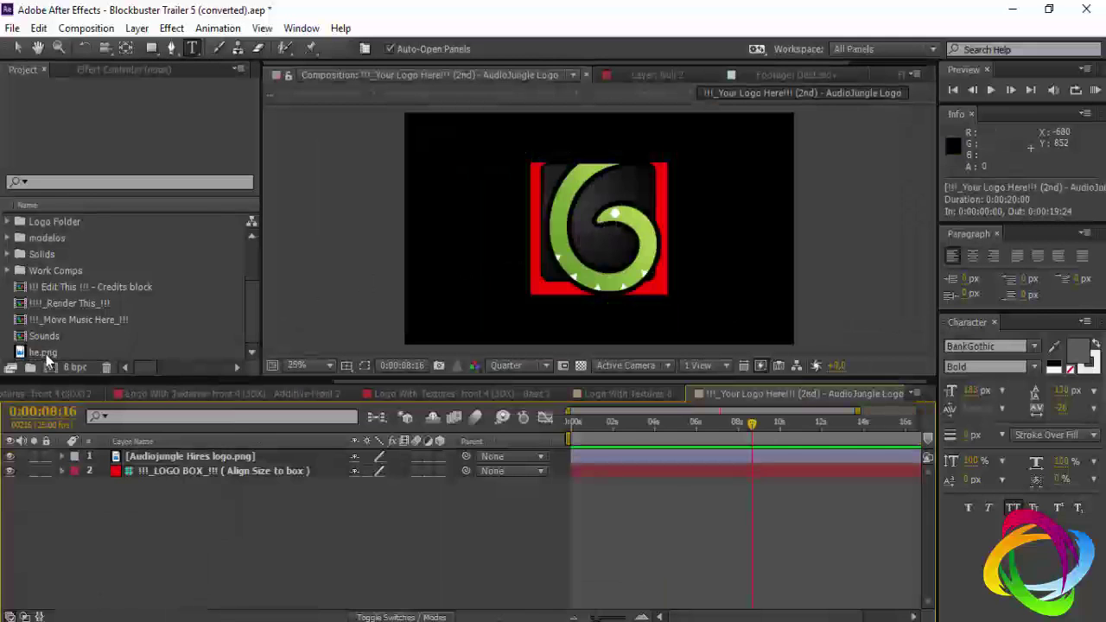
Add he.png to the logo comp at 38% scale and hide the old Audiojungle logo.
left_click_drag(50, 353, 85, 458)
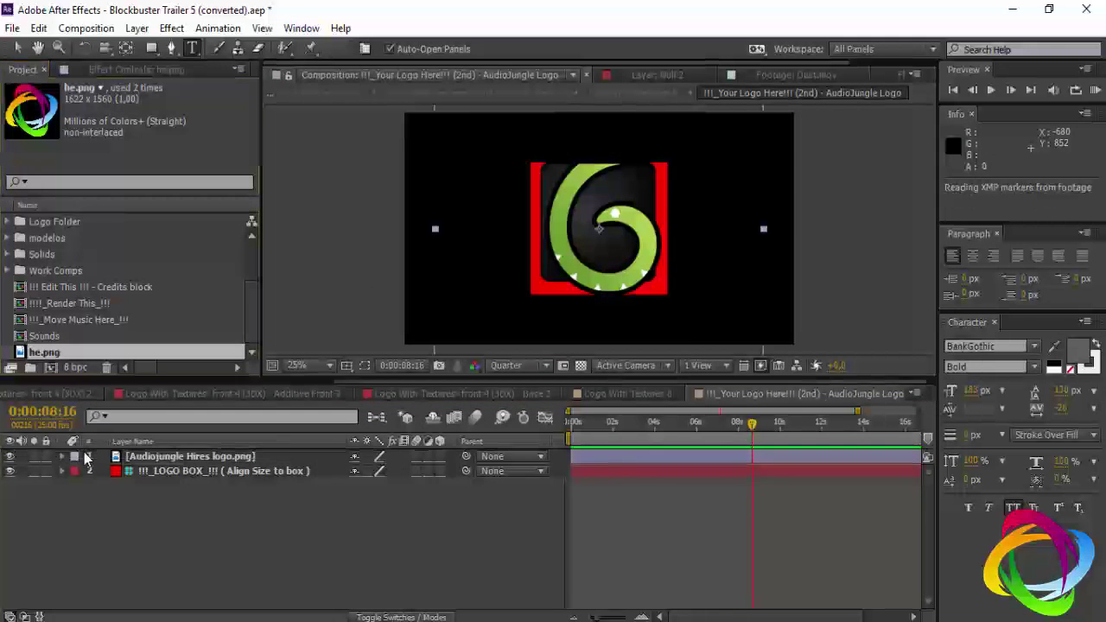
key("s")
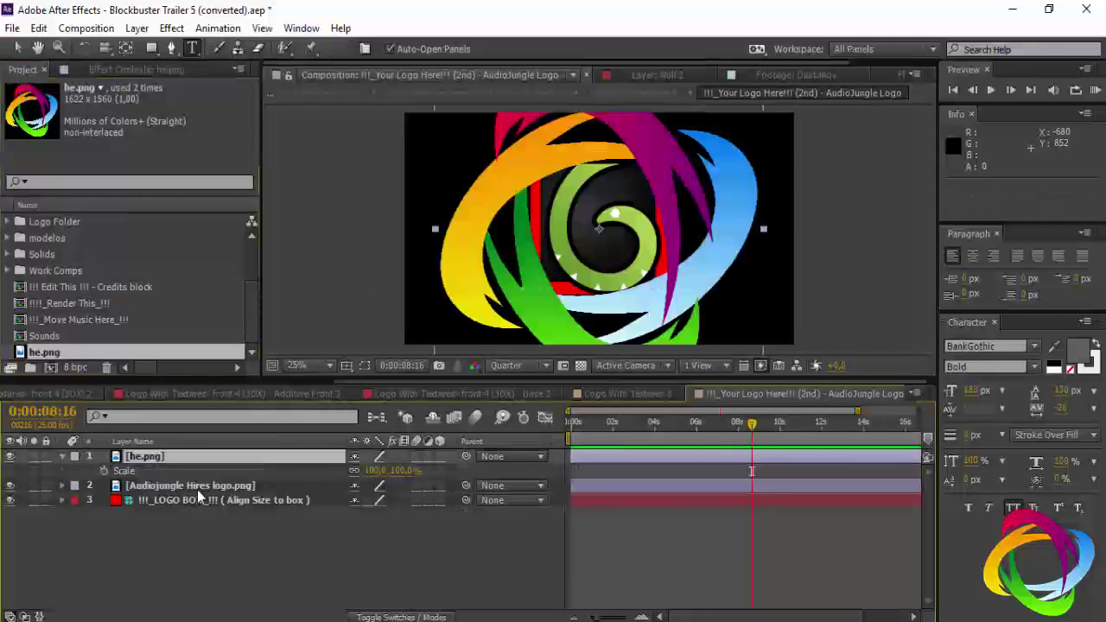
left_click_drag(399, 470, 363, 472)
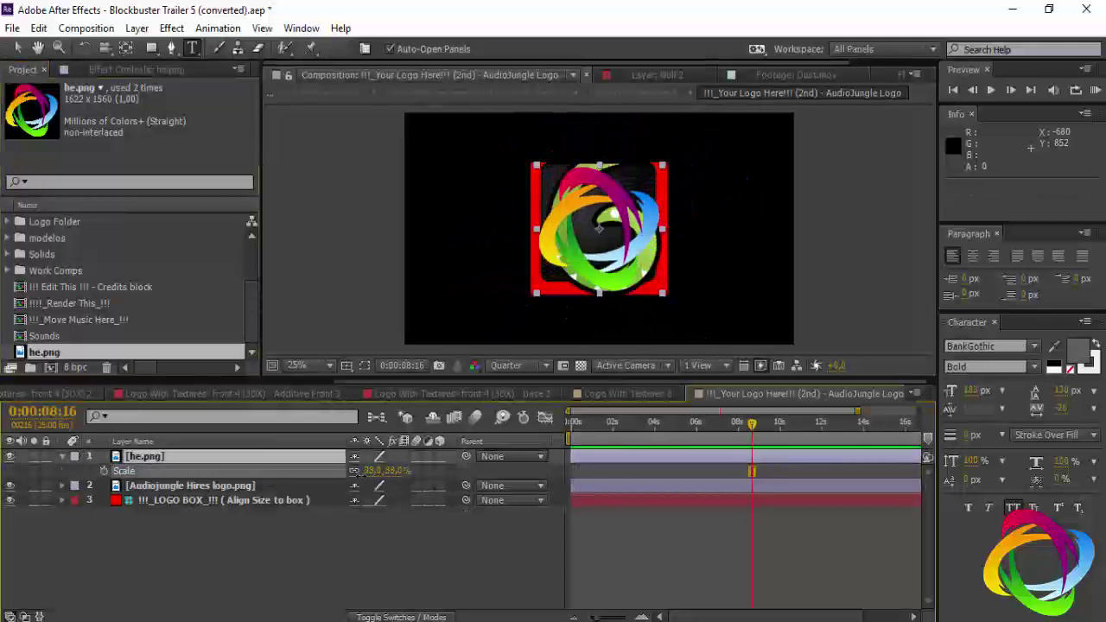
left_click(10, 485)
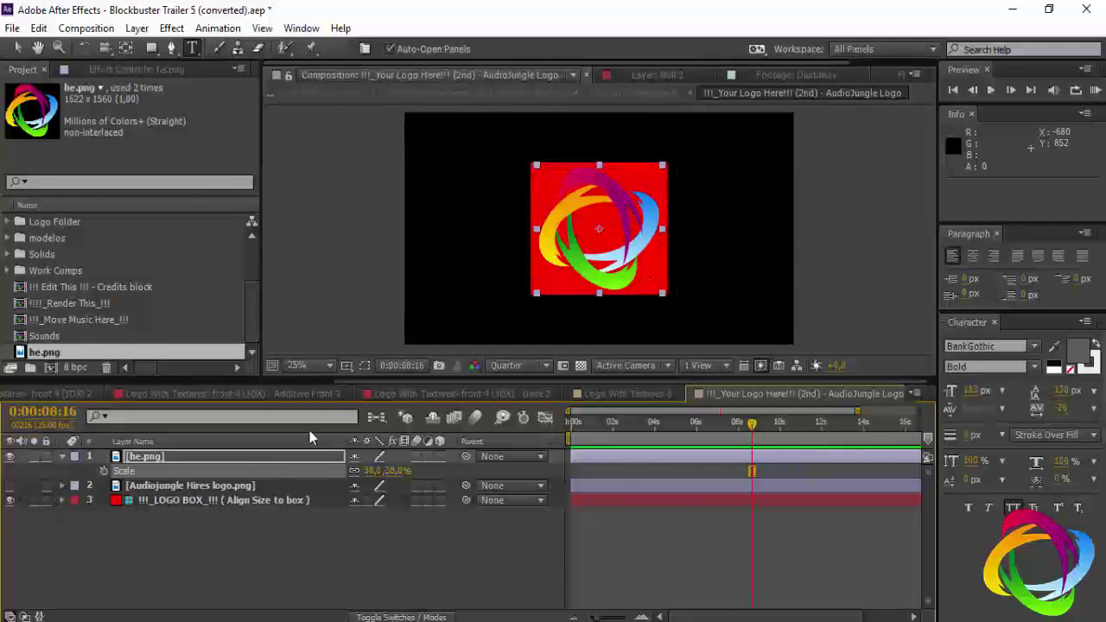
Close the nested logo comps, Logo Composition 2 and the title comp.
left_click(679, 394)
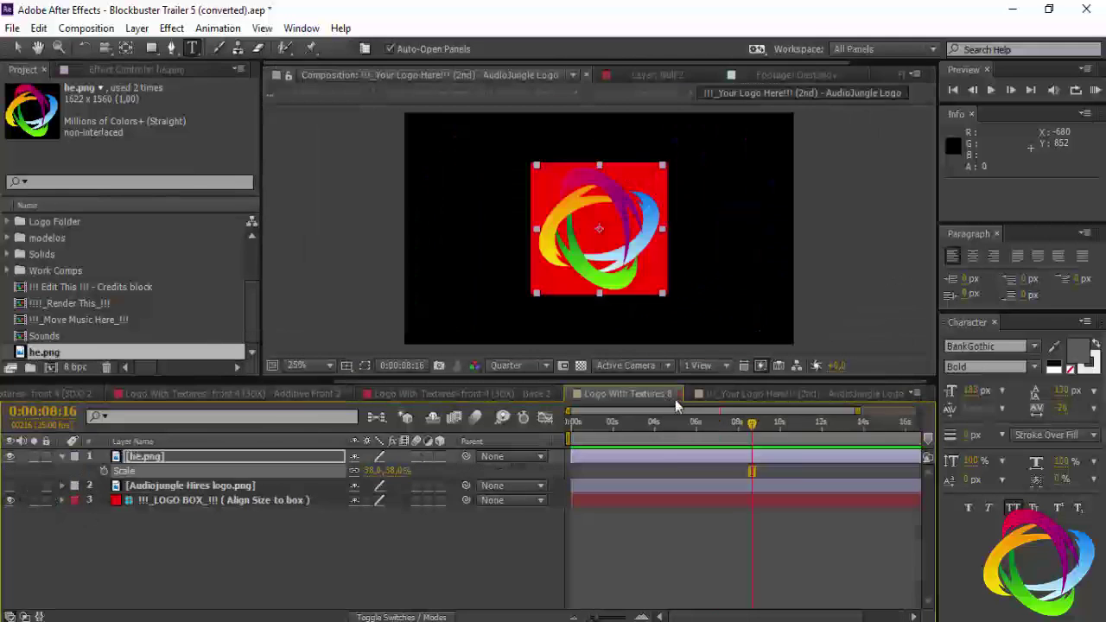
left_click(752, 394)
left_click(898, 394)
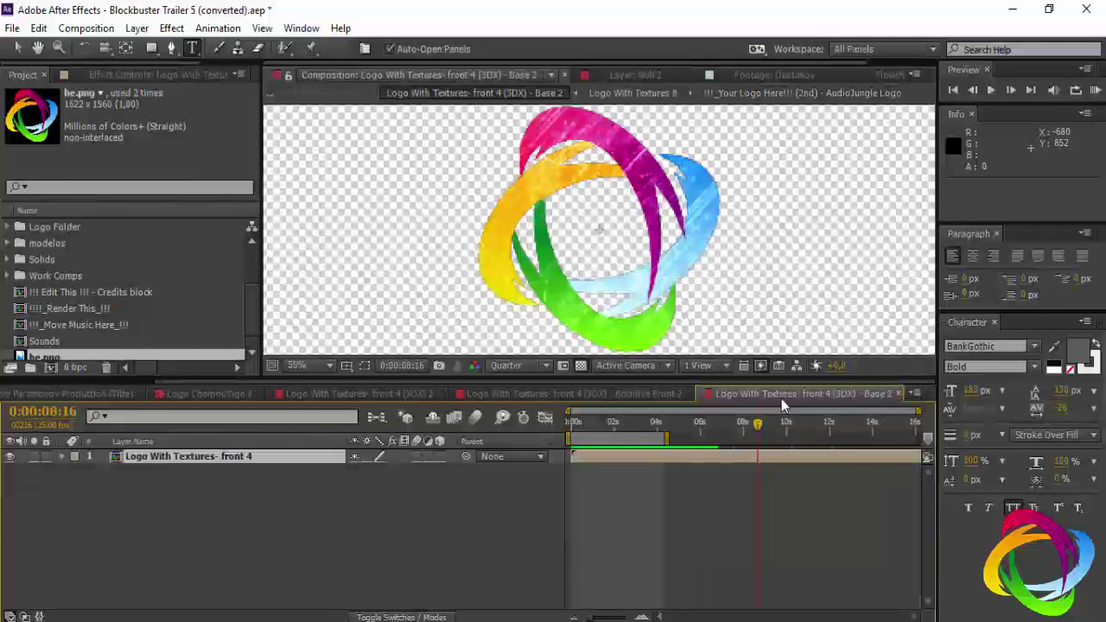
left_click(900, 394)
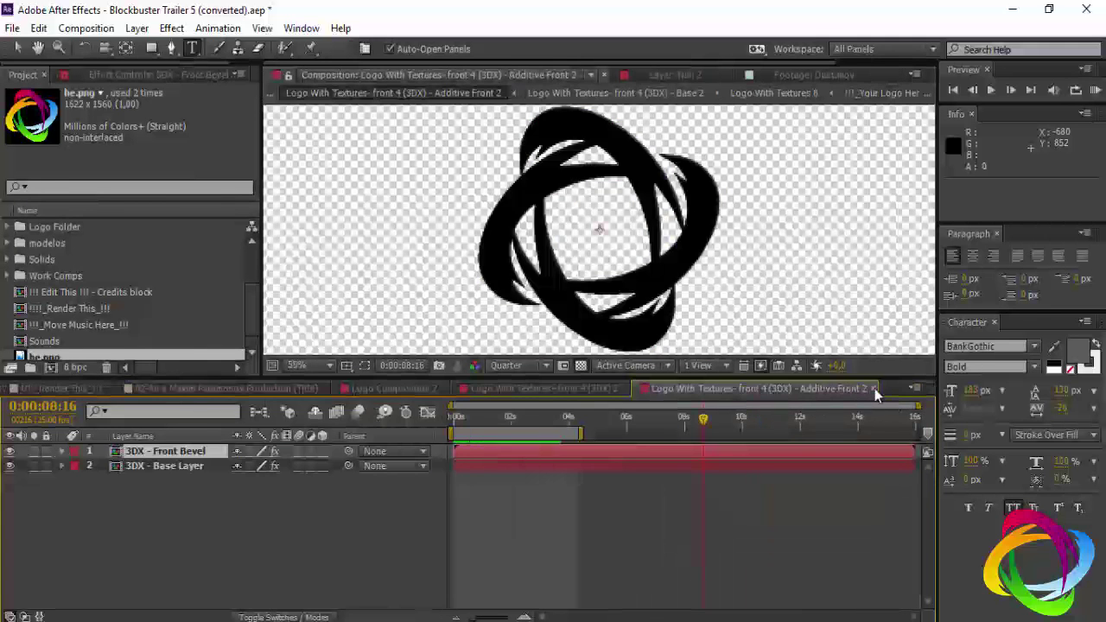
left_click(874, 388)
left_click(624, 388)
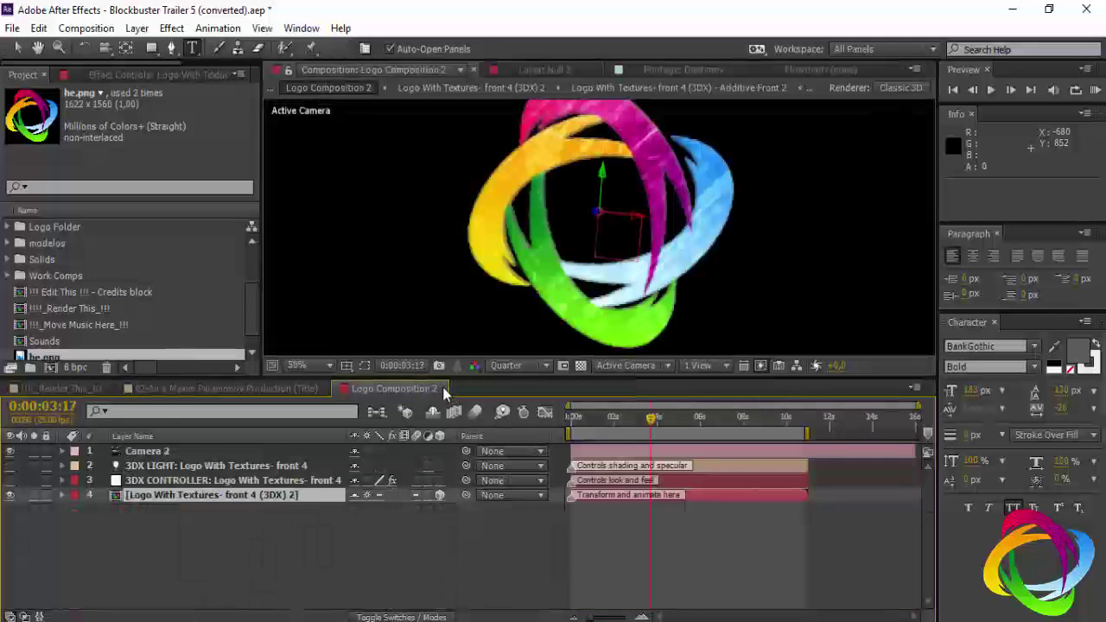
left_click(442, 387)
left_click(324, 388)
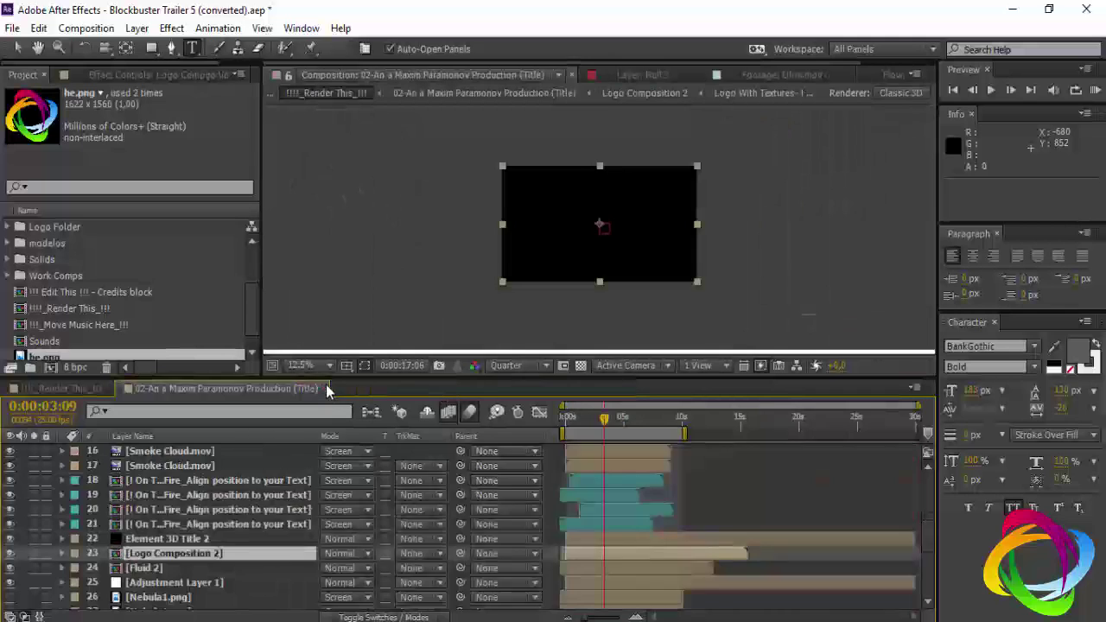
left_click(548, 420)
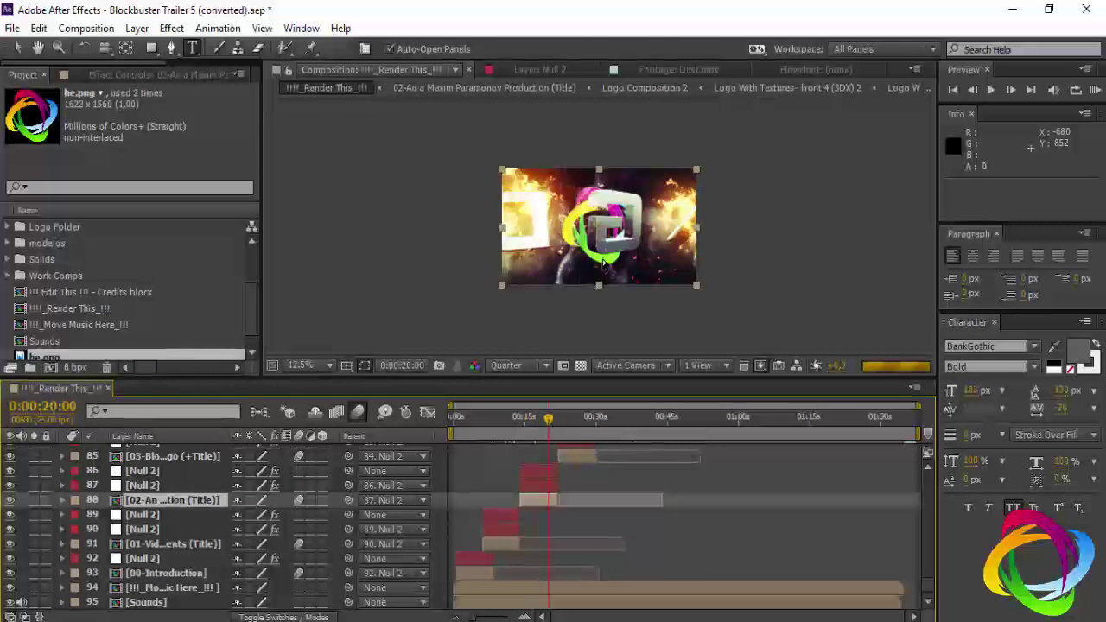
key("period")
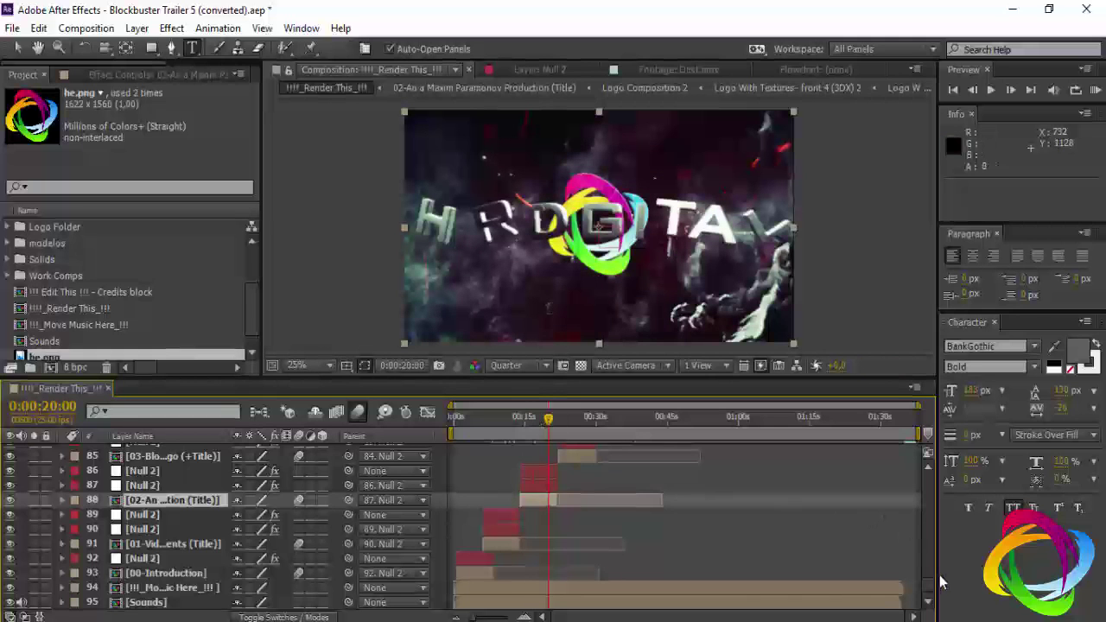
scroll(929, 579, "up", 5)
left_click(573, 425)
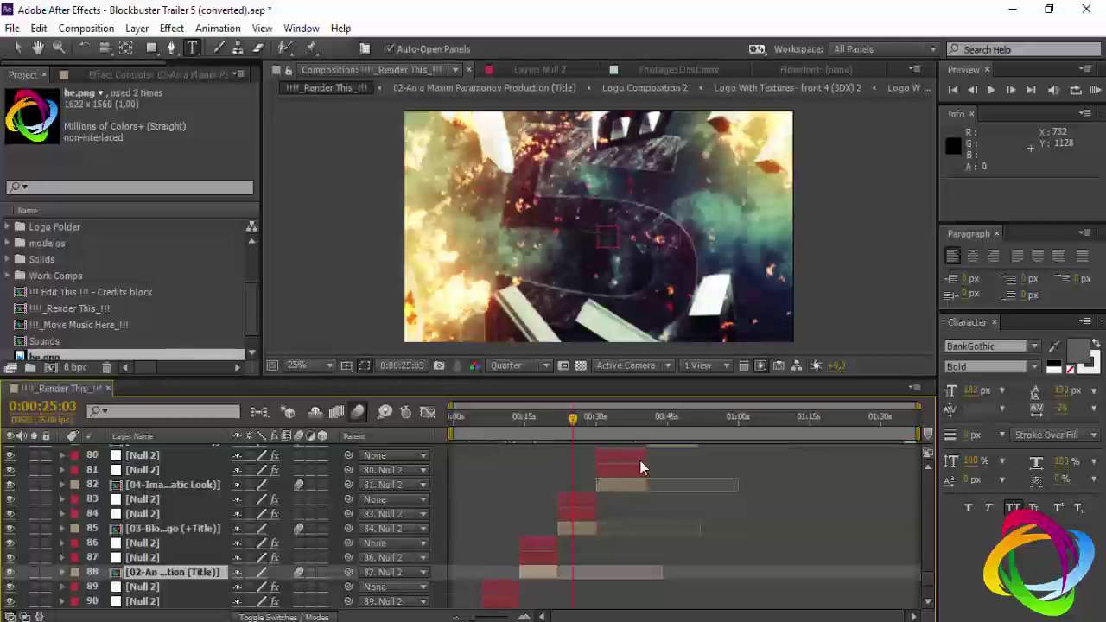
left_click(621, 426)
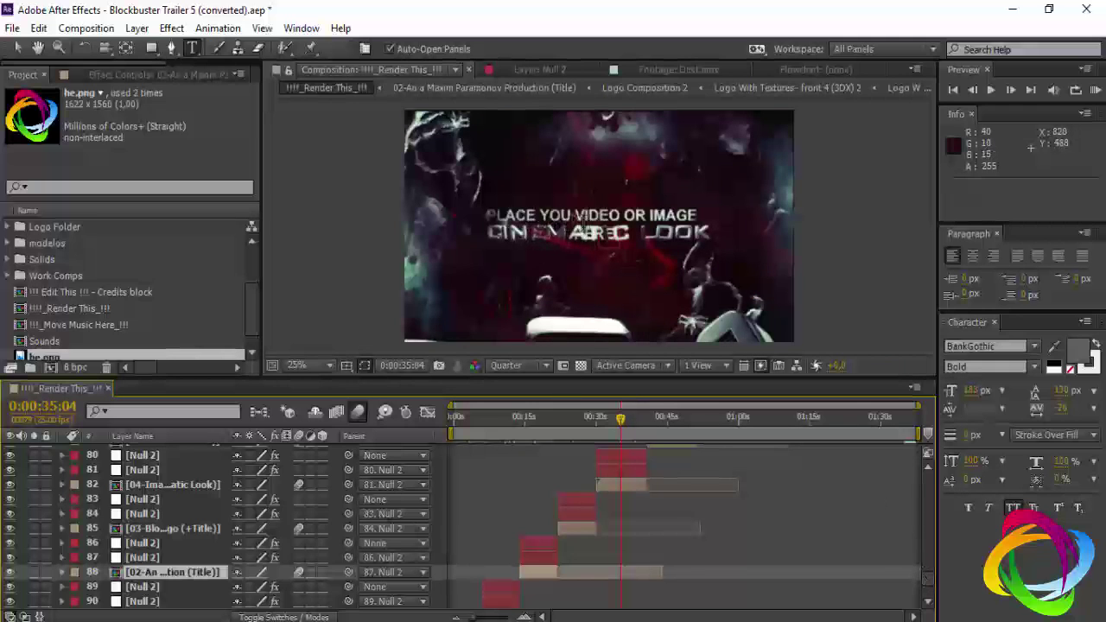
scroll(933, 593, "up", 2)
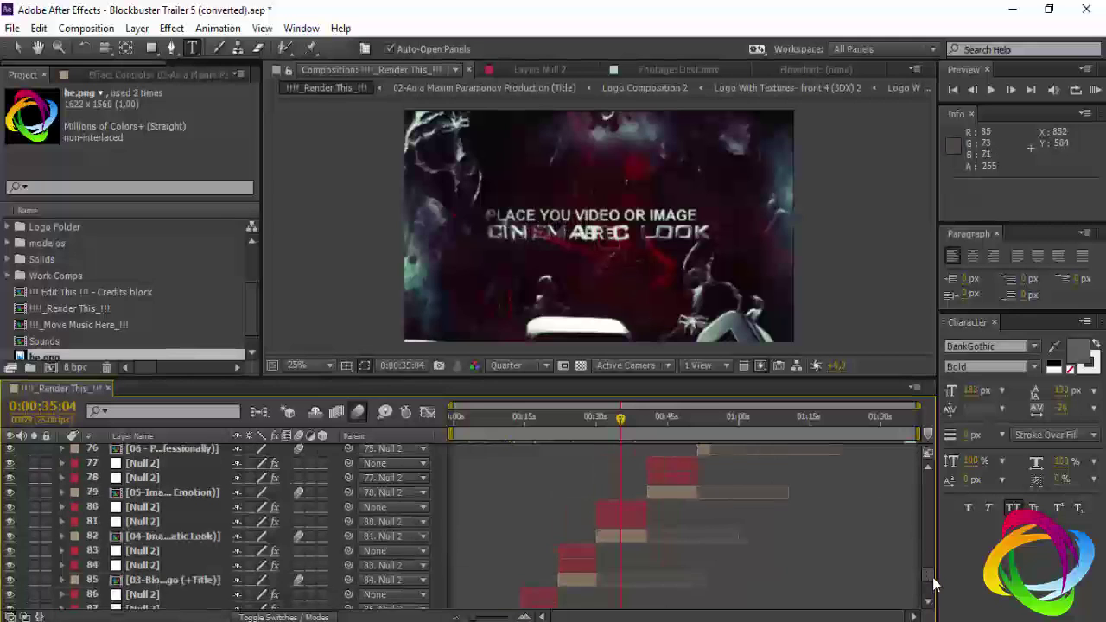
Toggle the Cinematic Look placeholder layer's visibility, then open 04-Image Placeholder 1.
left_click(614, 536)
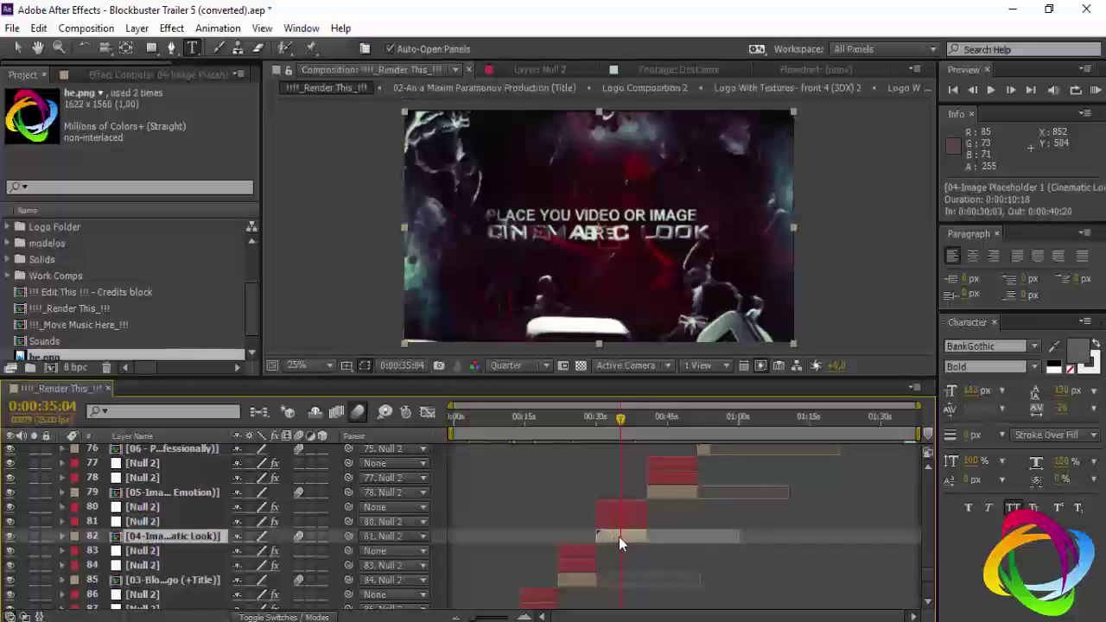
left_click(12, 538)
left_click(10, 537)
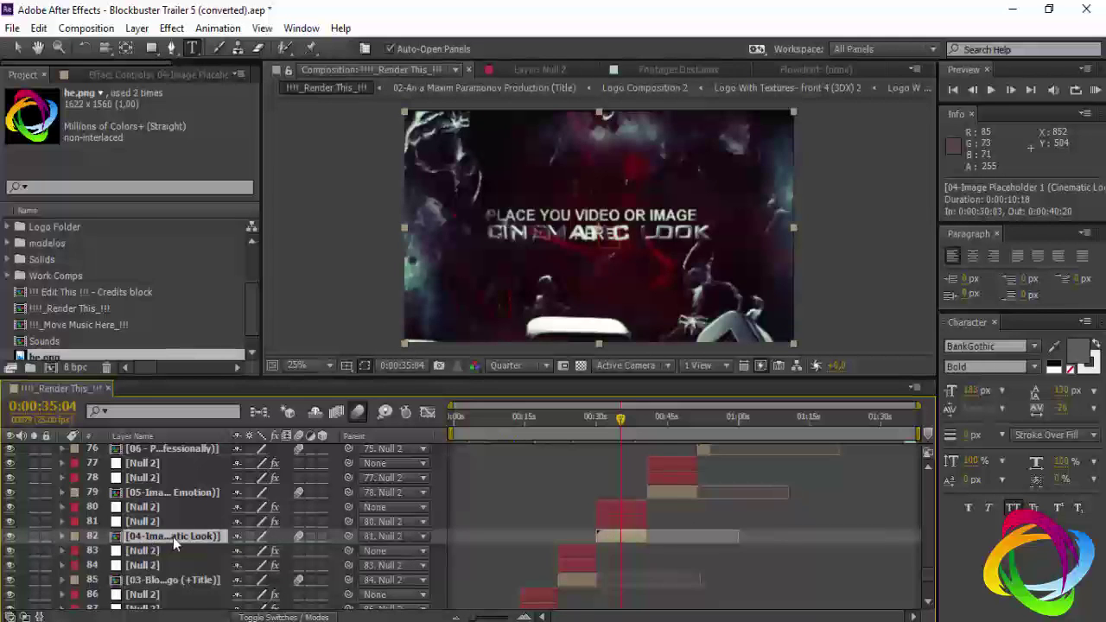
double_click(173, 536)
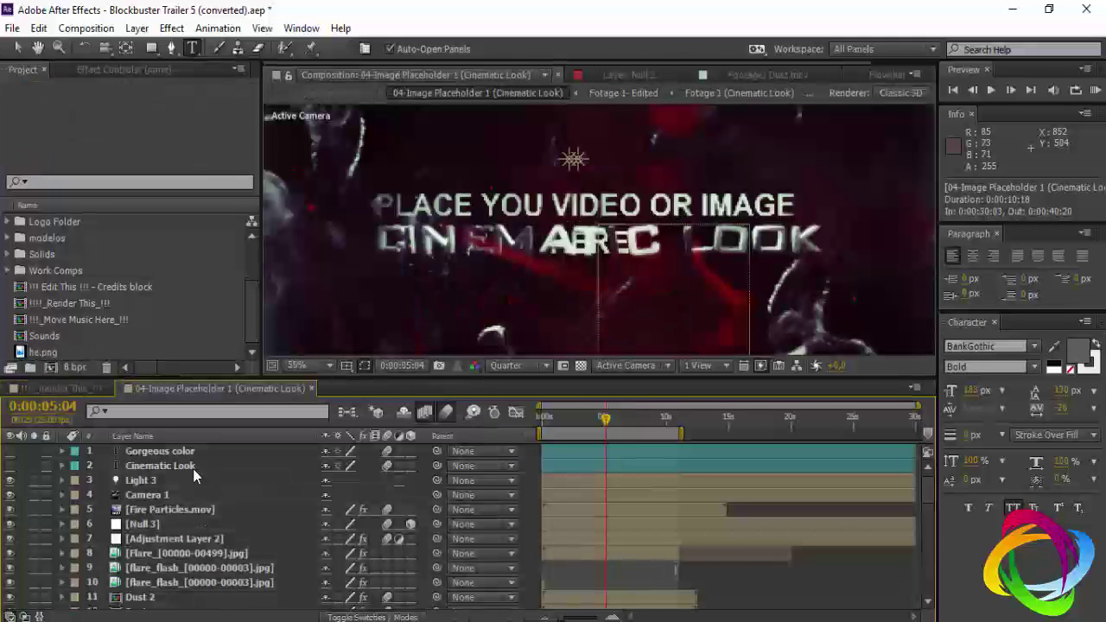
Inspect the Gorgeous color and Cinematic Look title layers and scroll the layer stack.
left_click(170, 453)
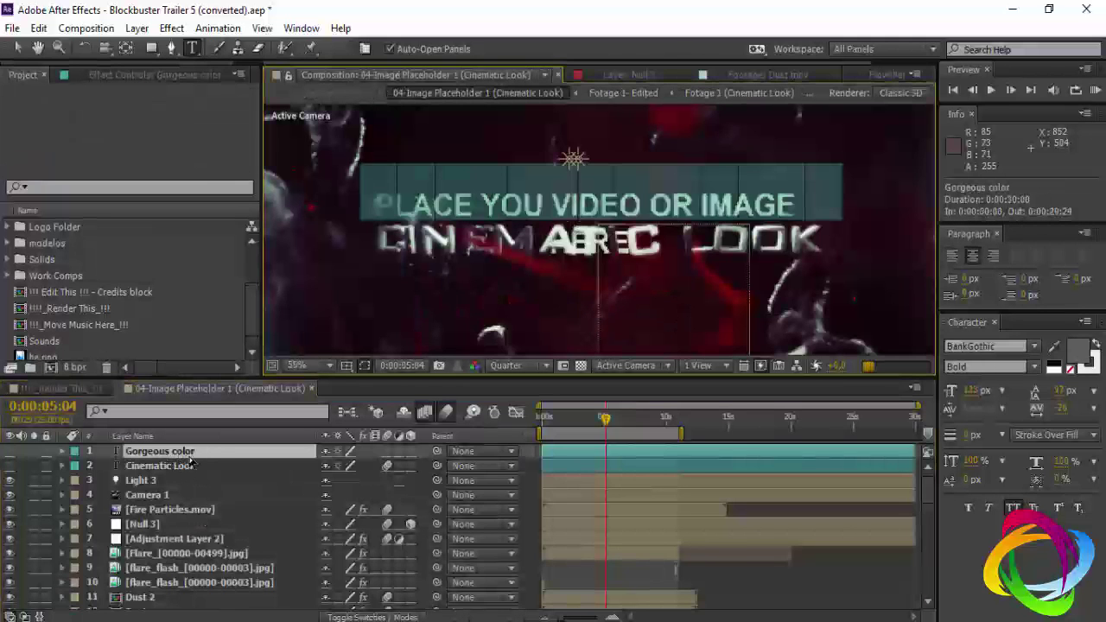
left_click(180, 466)
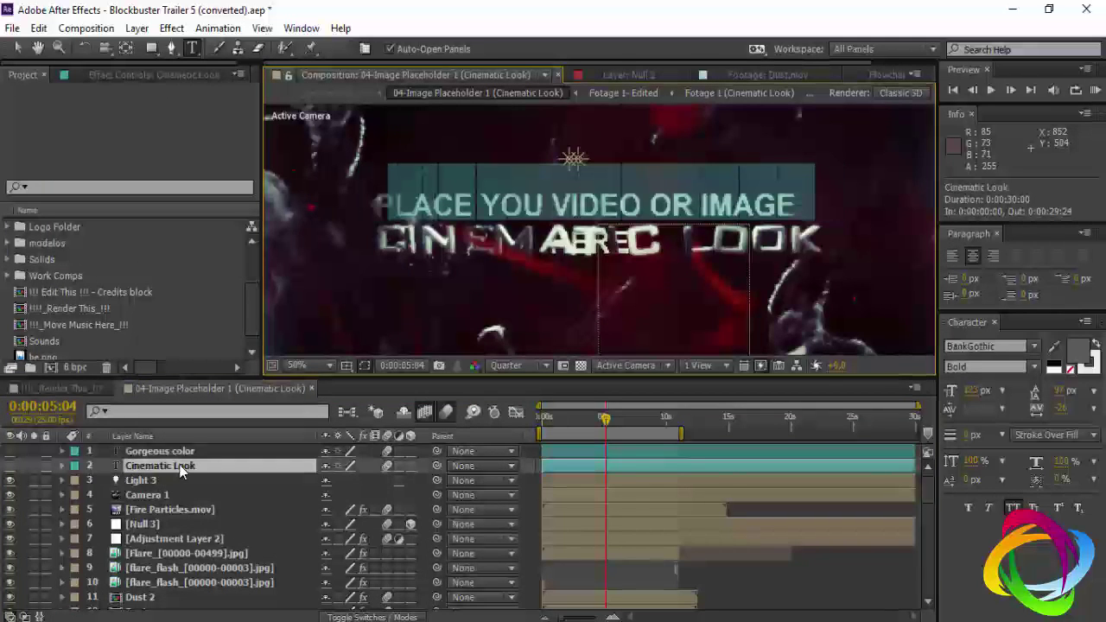
scroll(263, 514, "down", 2)
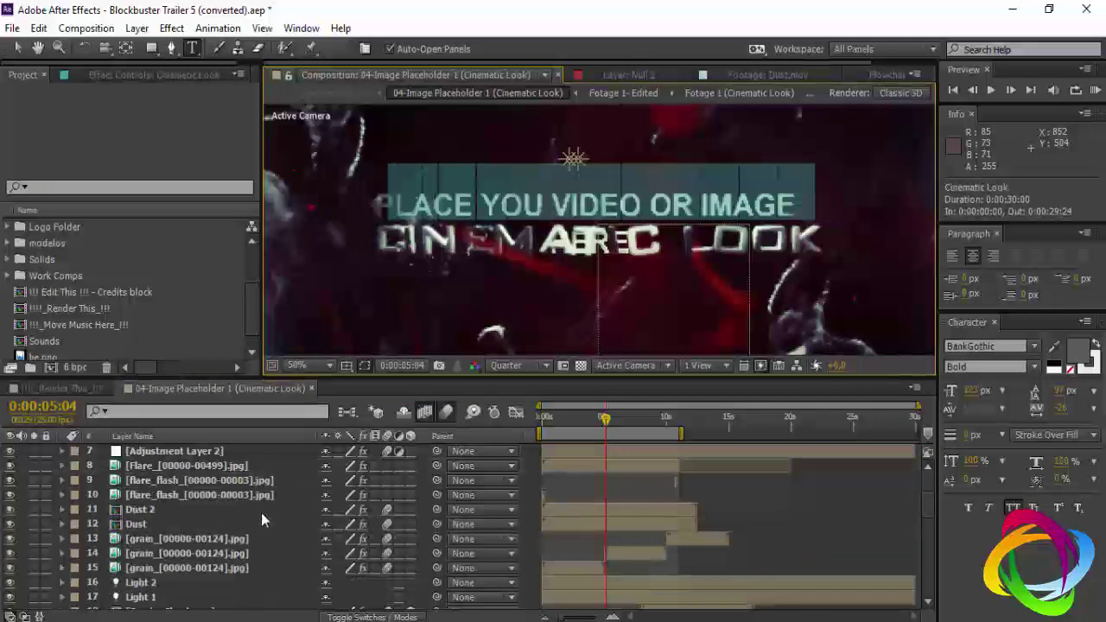
scroll(261, 513, "down", 1)
scroll(260, 512, "down", 1)
scroll(261, 512, "down", 1)
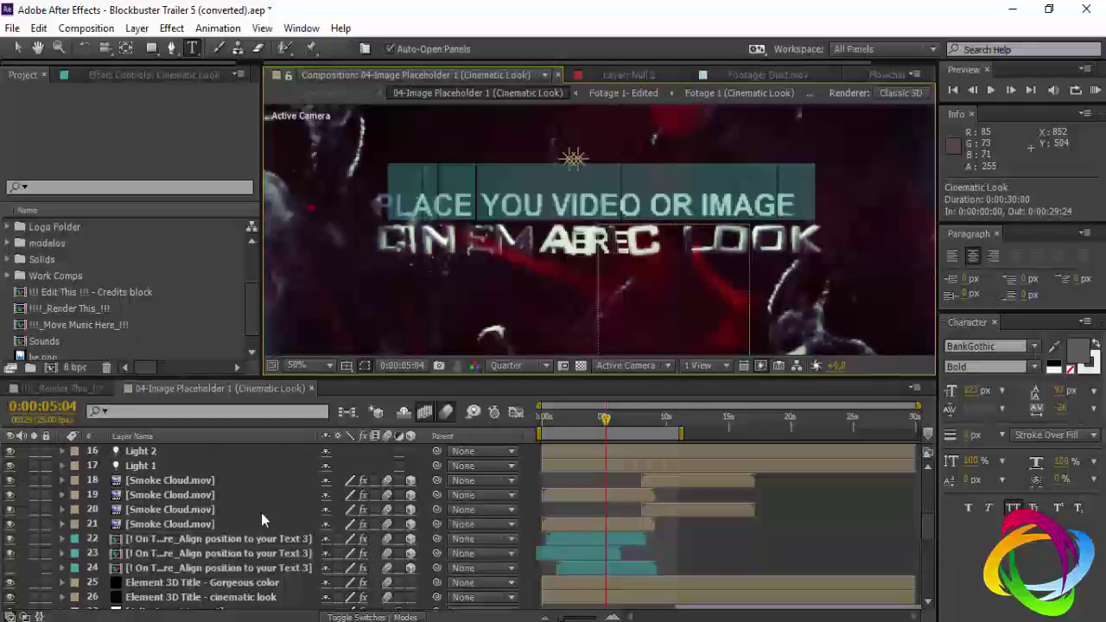
scroll(232, 538, "down", 2)
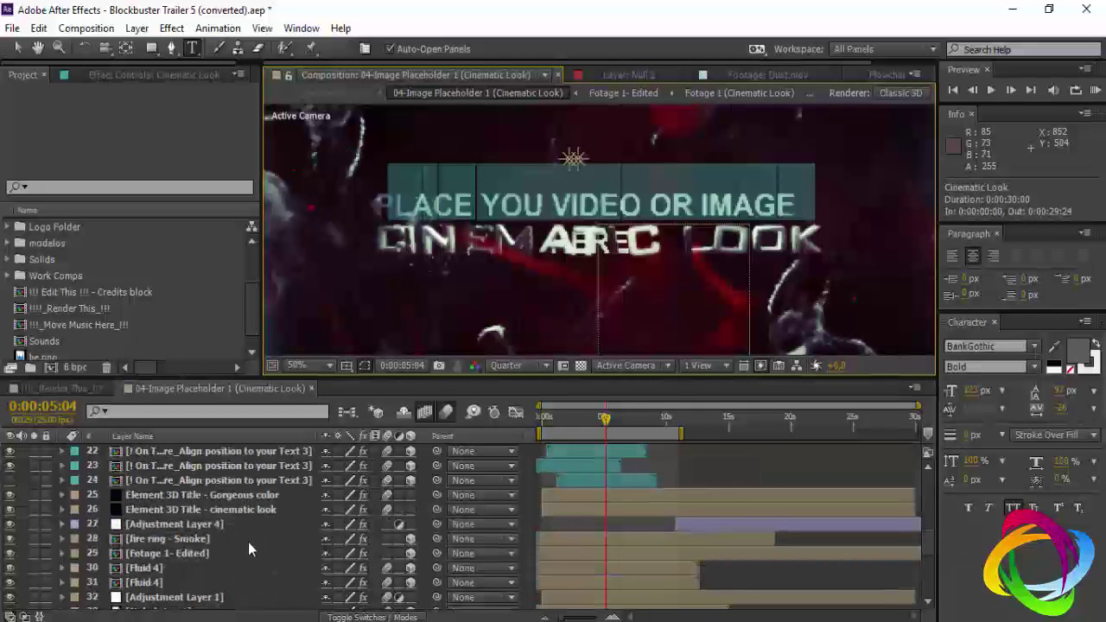
scroll(248, 541, "down", 1)
scroll(243, 544, "down", 1)
scroll(243, 544, "down", 2)
scroll(243, 545, "down", 1)
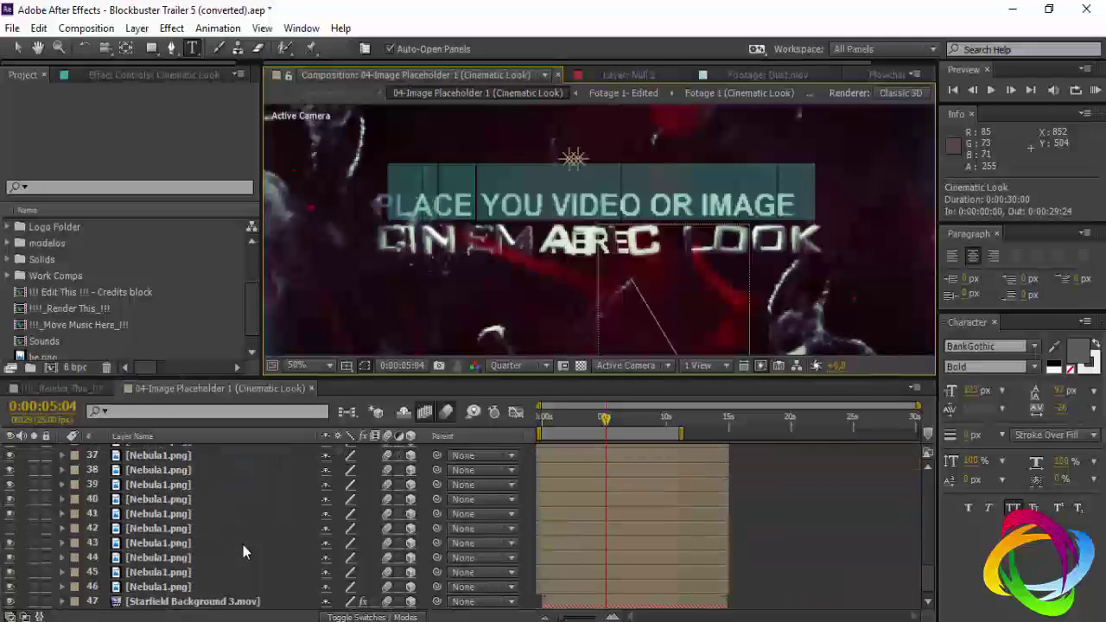
scroll(243, 544, "up", 3)
scroll(244, 544, "up", 1)
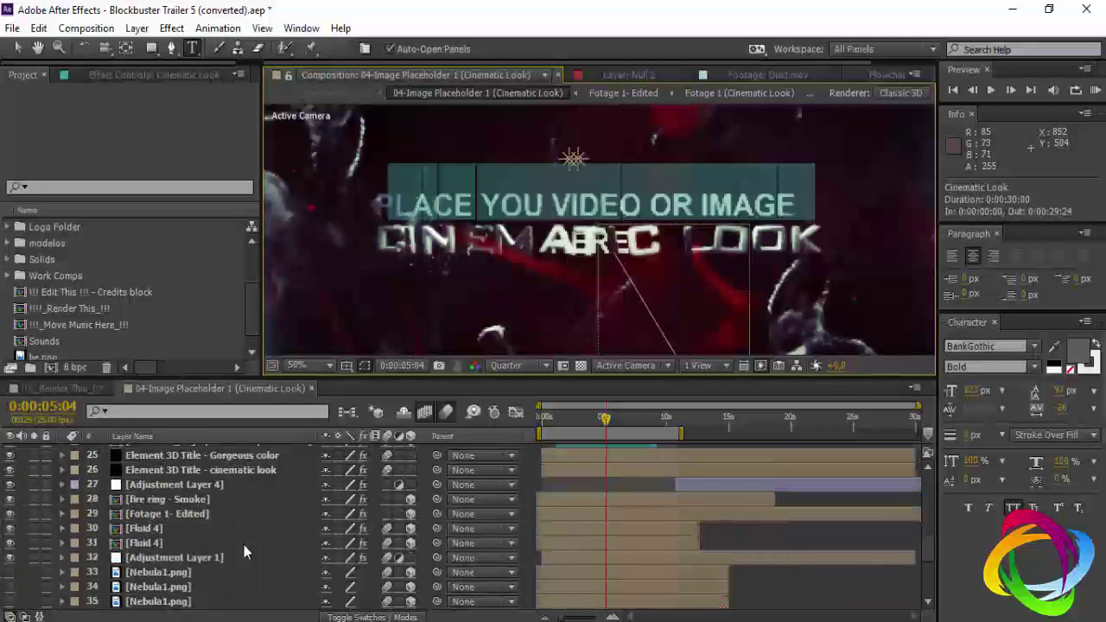
scroll(243, 545, "up", 1)
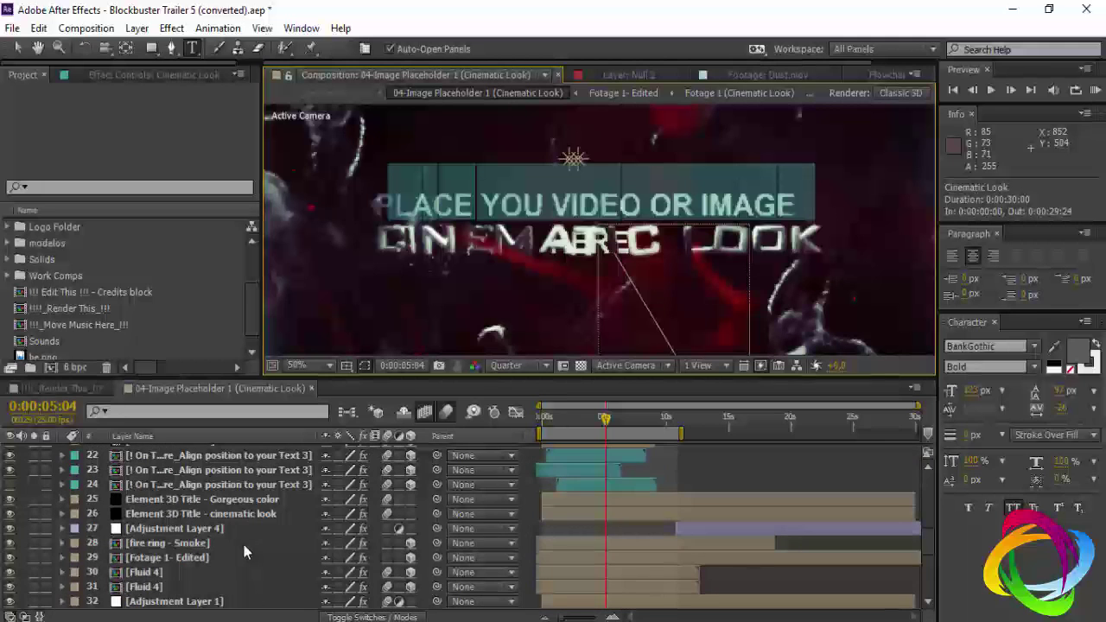
Open Fotage 1- Edited, then its nested Fotage 1 (Cinematic Look) comp.
left_click(178, 560)
double_click(177, 560)
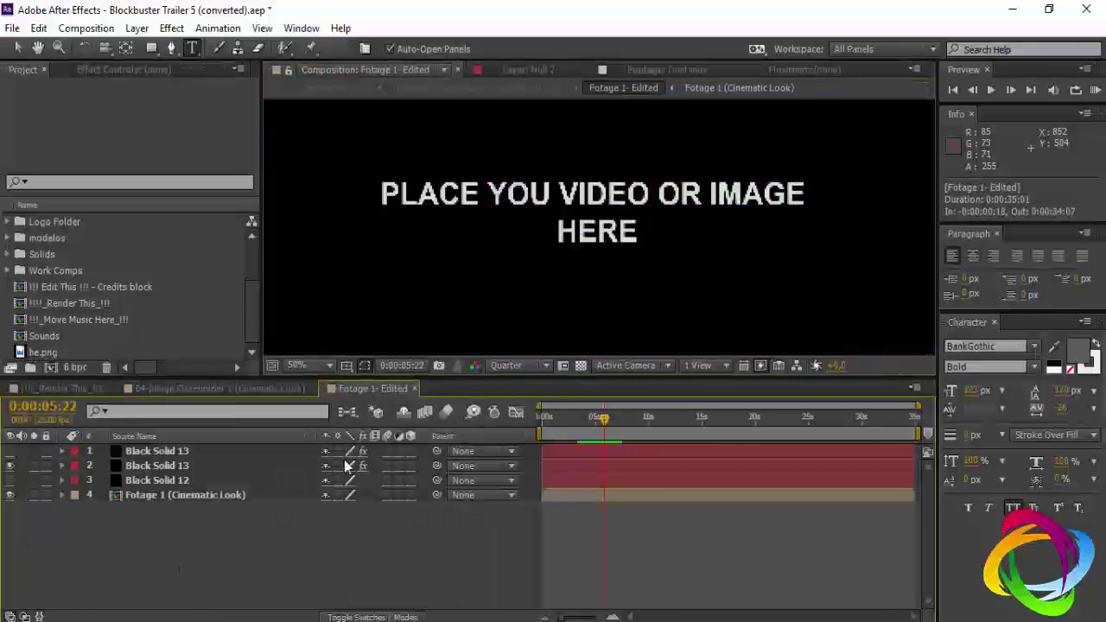
left_click(414, 388)
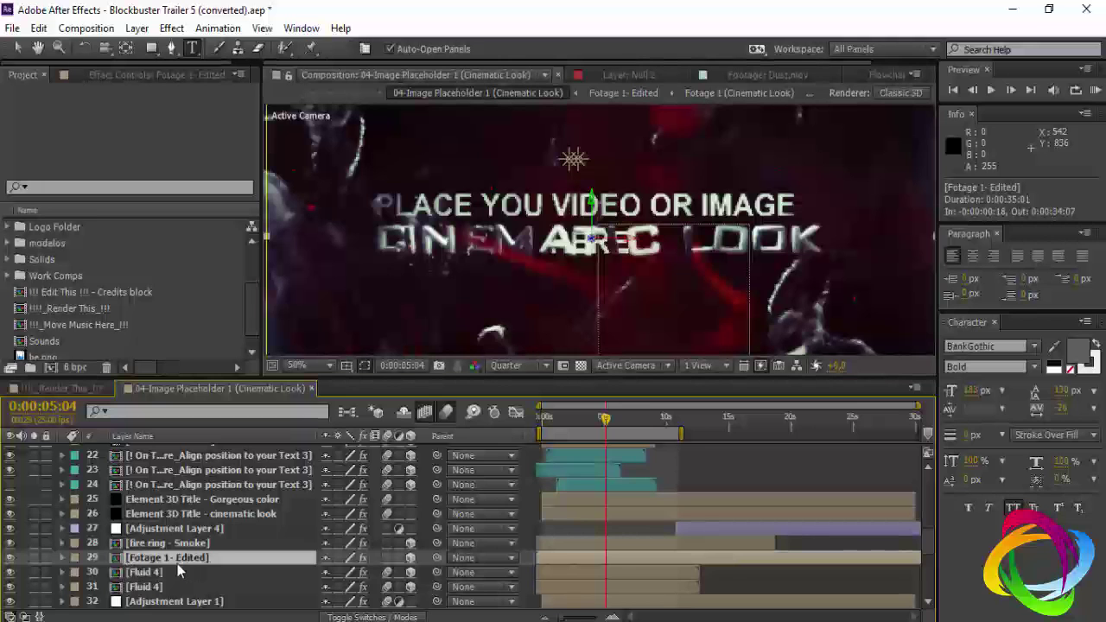
double_click(177, 562)
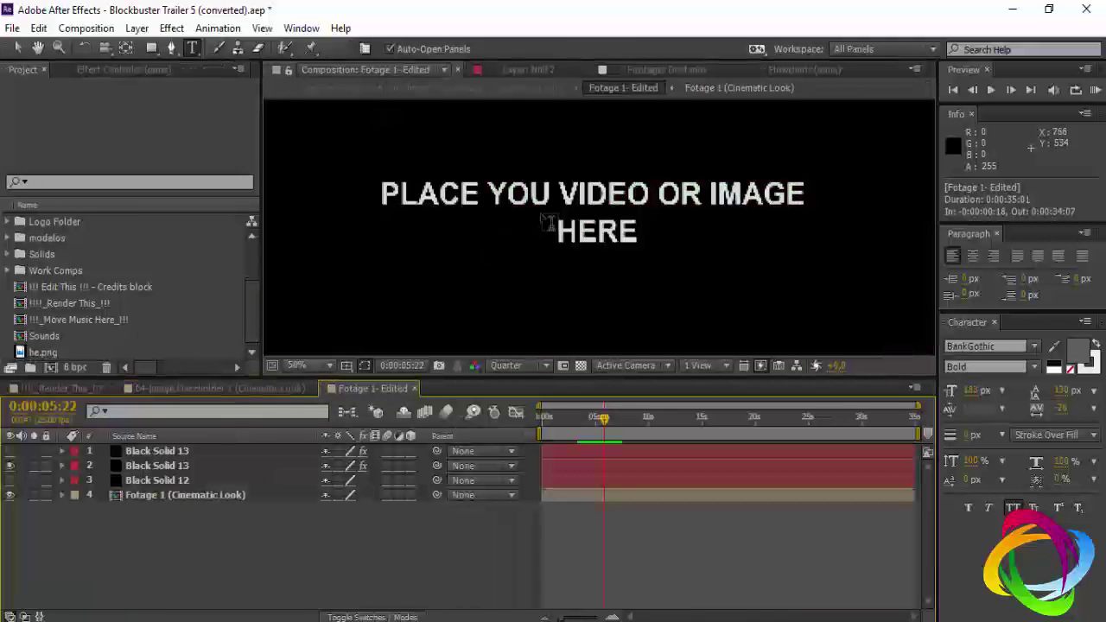
left_click(140, 498)
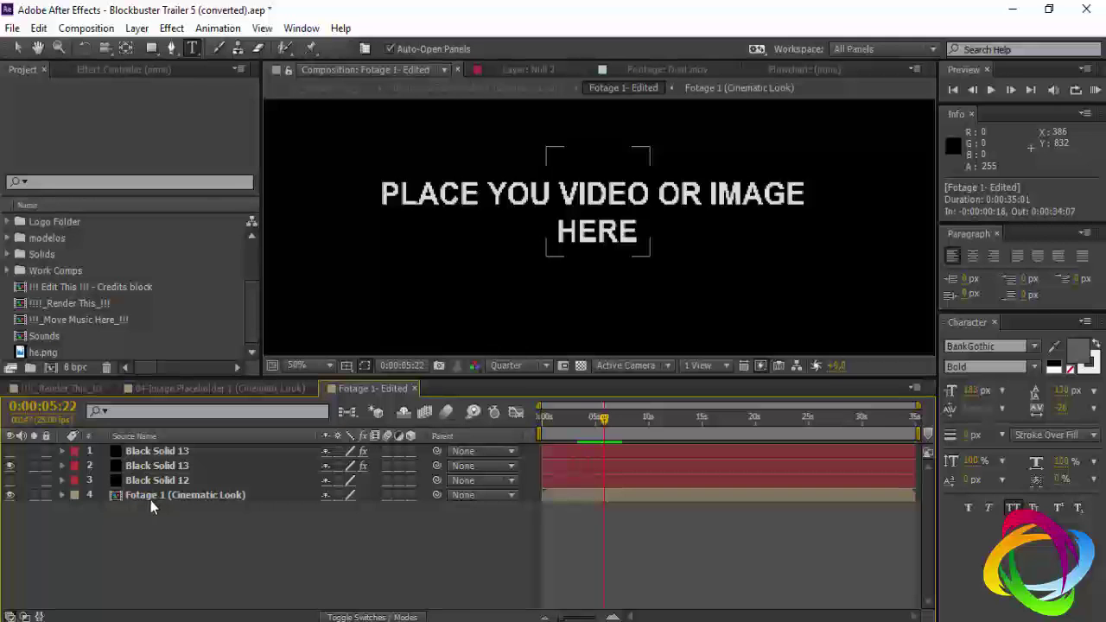
double_click(193, 499)
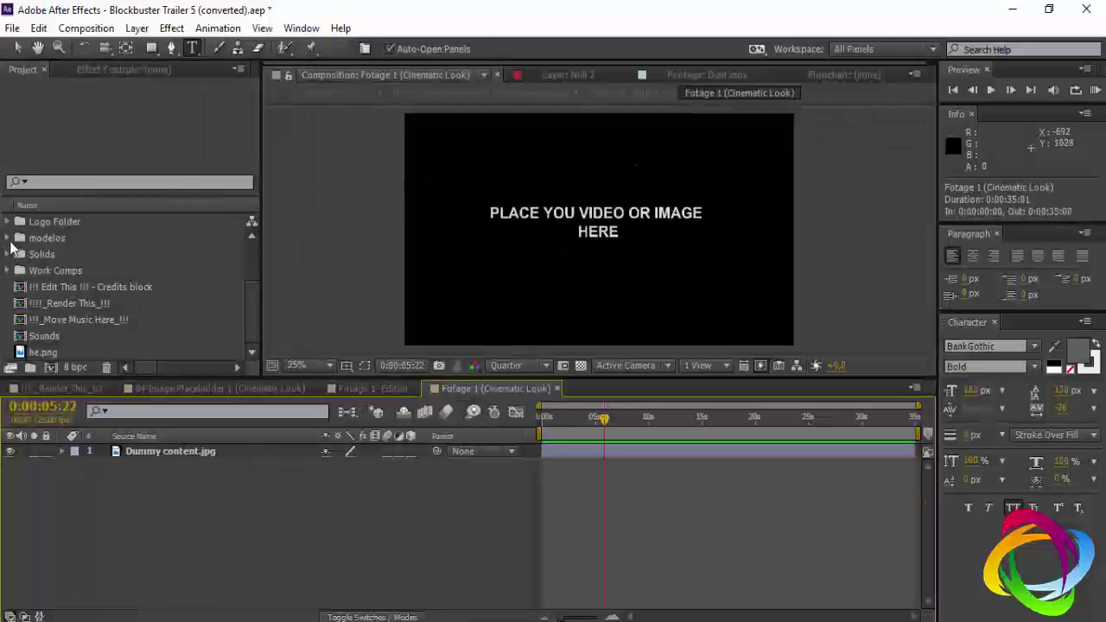
Place a modelos photo above Dummy content.jpg, fit it to frame, and close both Fotage comps.
left_click(9, 237)
scroll(83, 278, "down", 1)
left_click(85, 256)
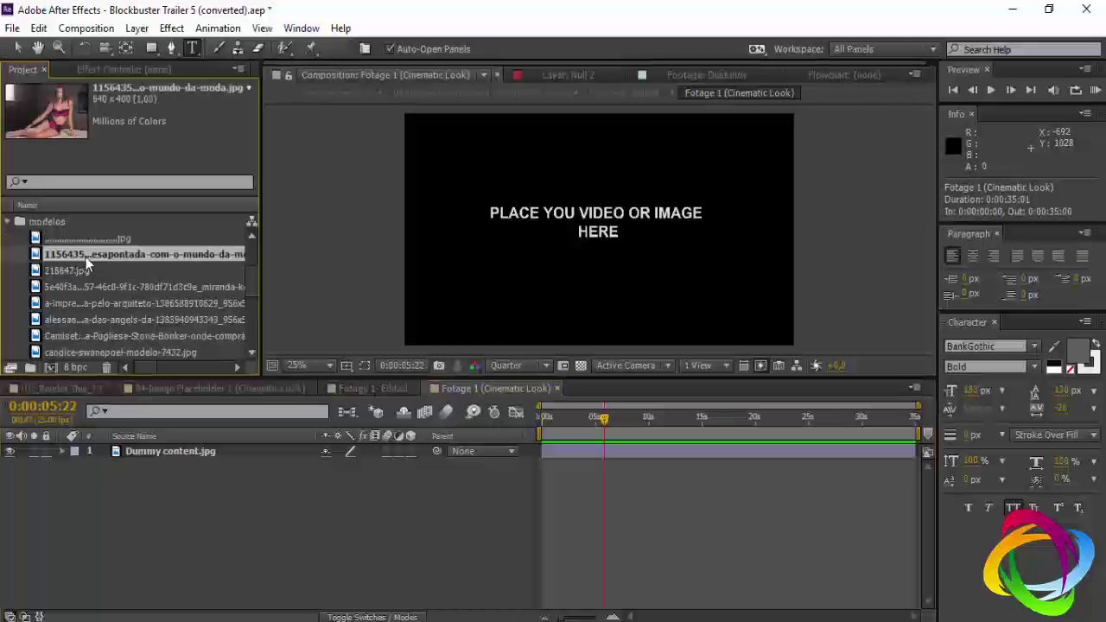
left_click(88, 240)
left_click_drag(88, 240, 110, 454)
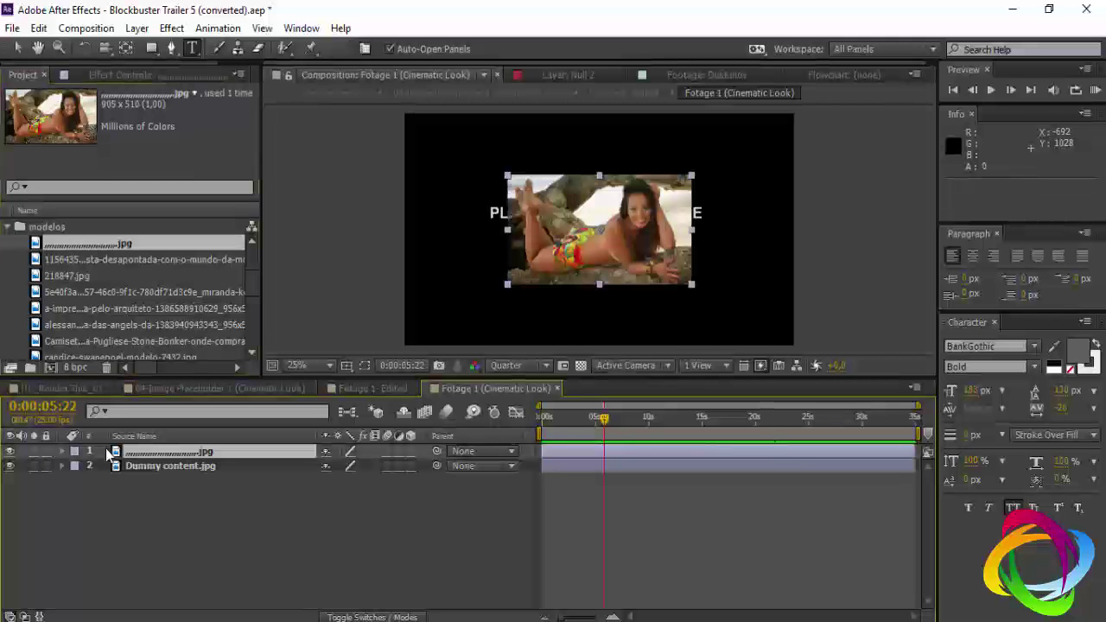
key("ctrl+alt+f")
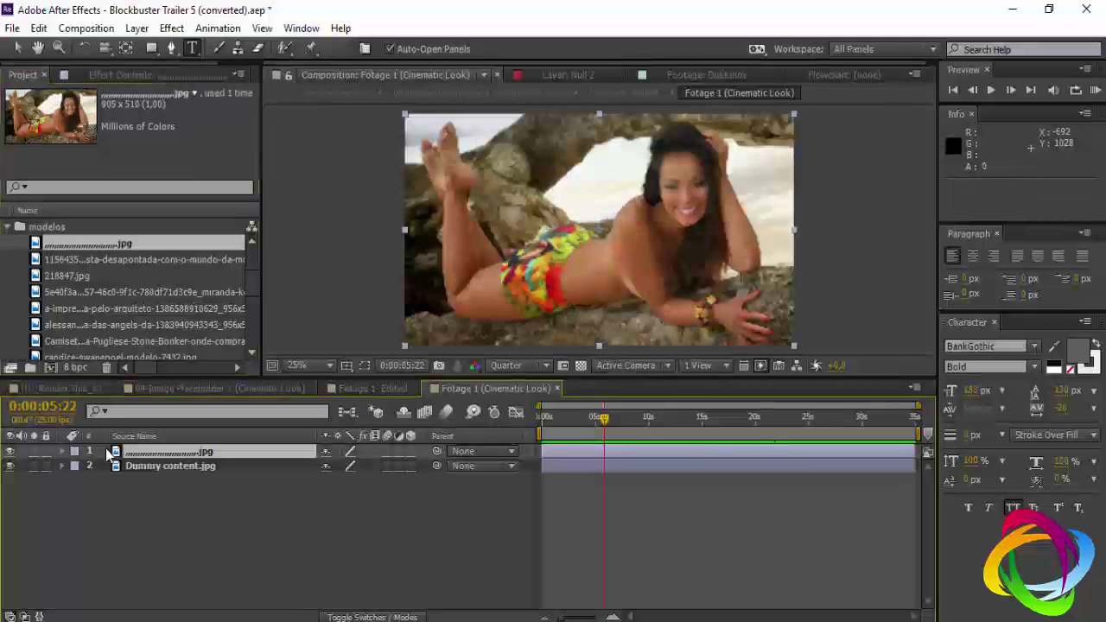
left_click(557, 388)
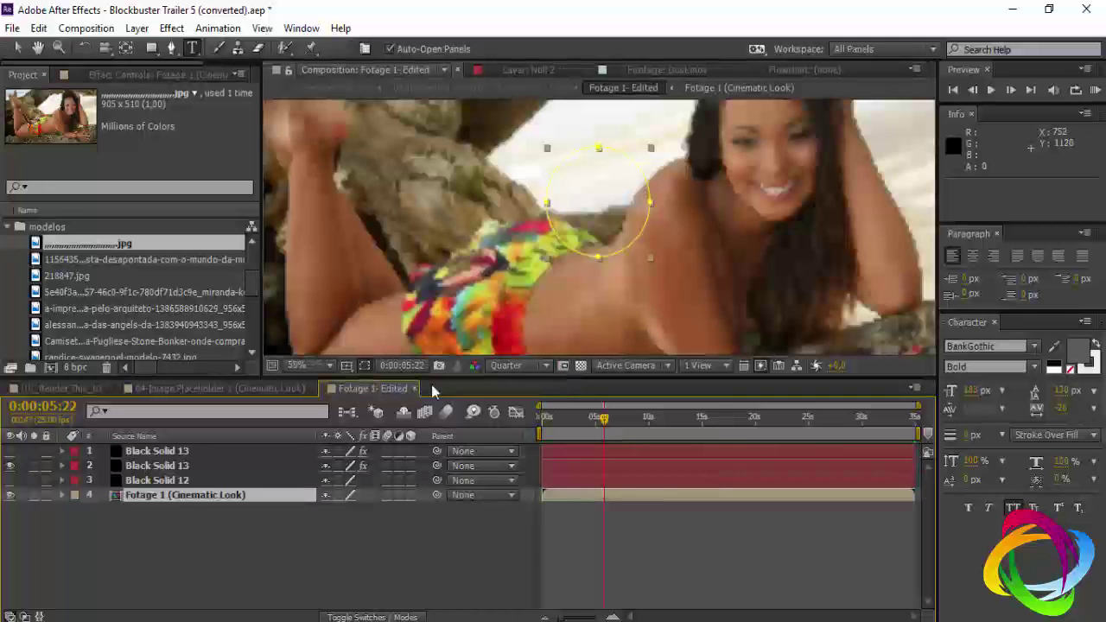
left_click(415, 389)
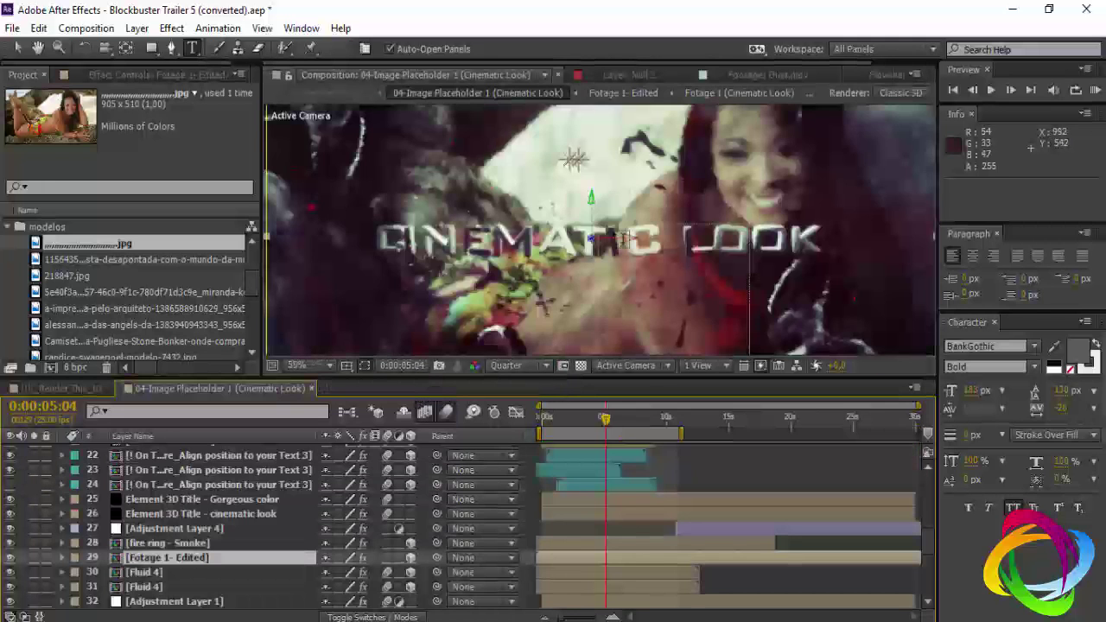
Close 04-Image Placeholder and move the main timeline to 0:00:44:23.
left_click(310, 388)
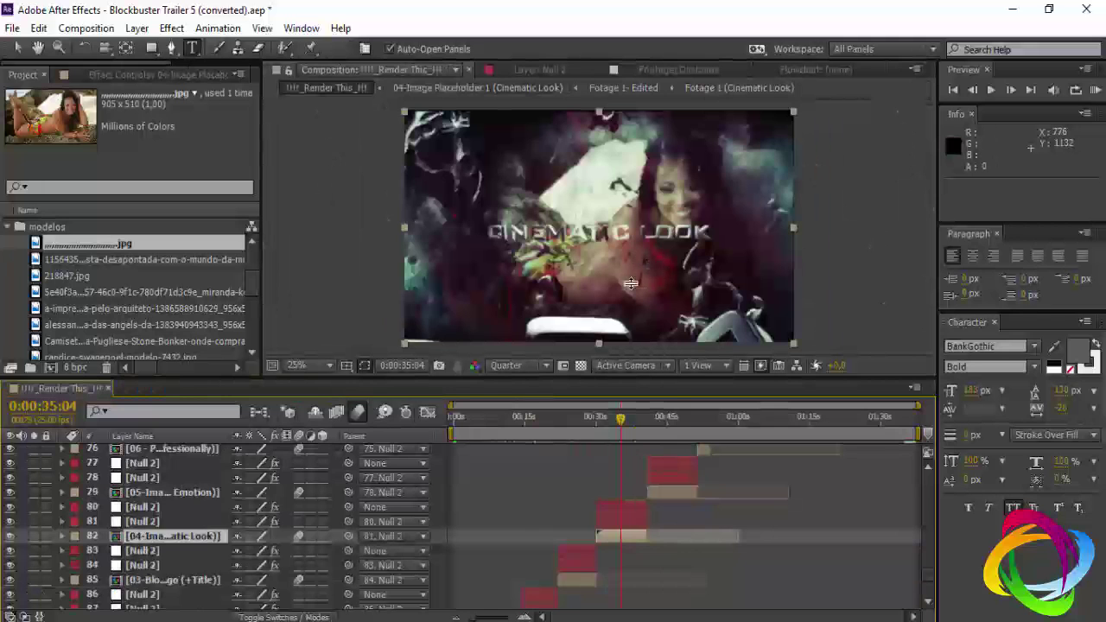
left_click(665, 416)
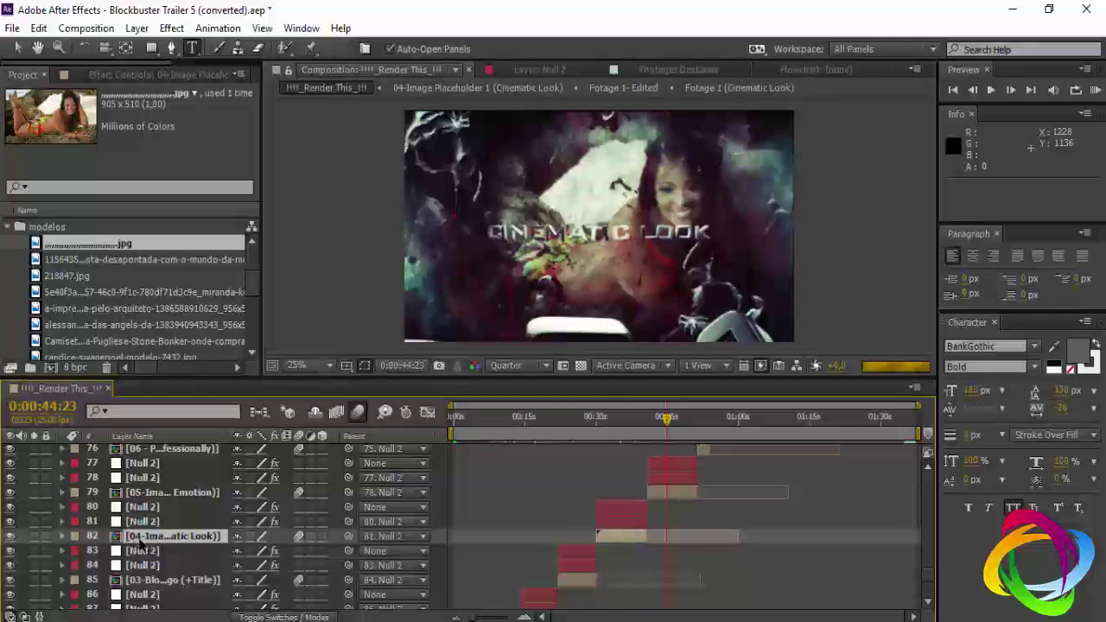
Open 05-Image Placeholder 2 (Intense Emotion) and edit its Intense Emotion title text.
double_click(152, 493)
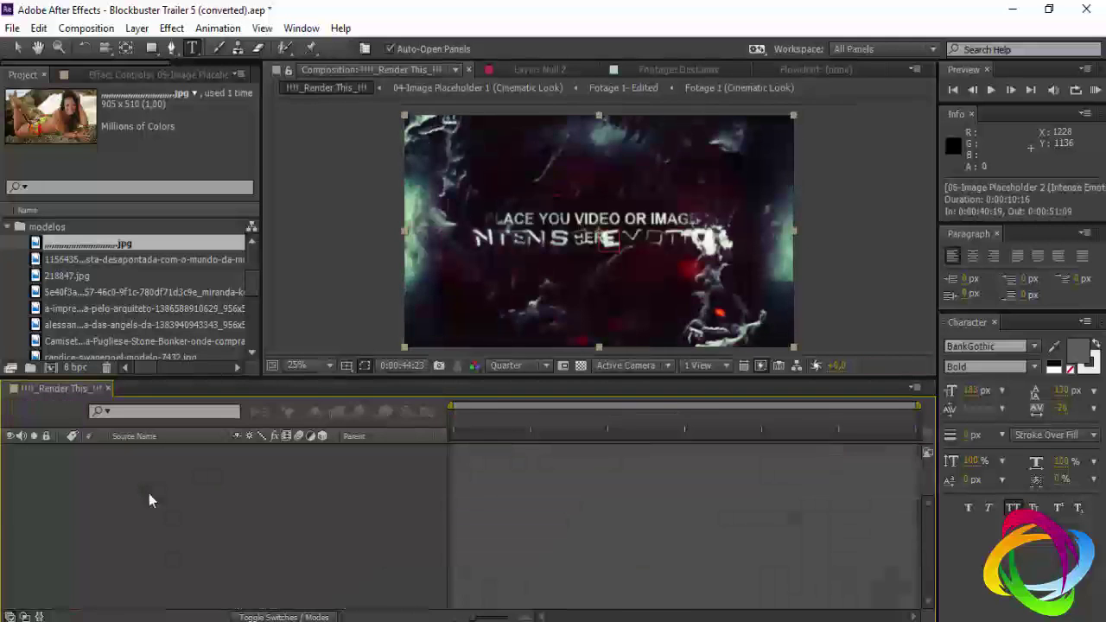
left_click(159, 453)
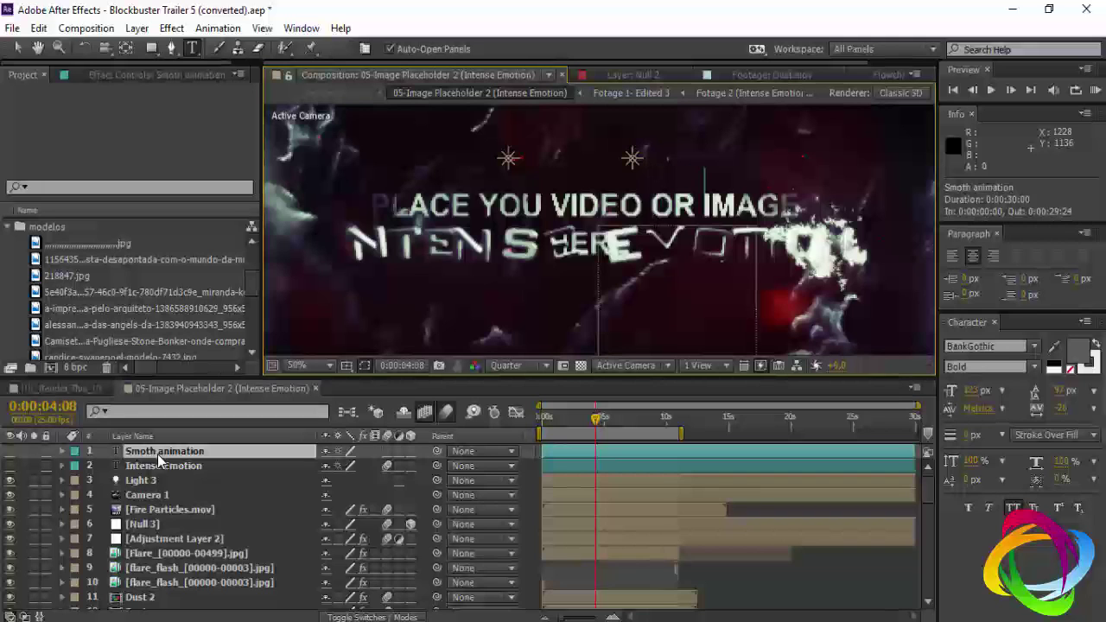
left_click(167, 472)
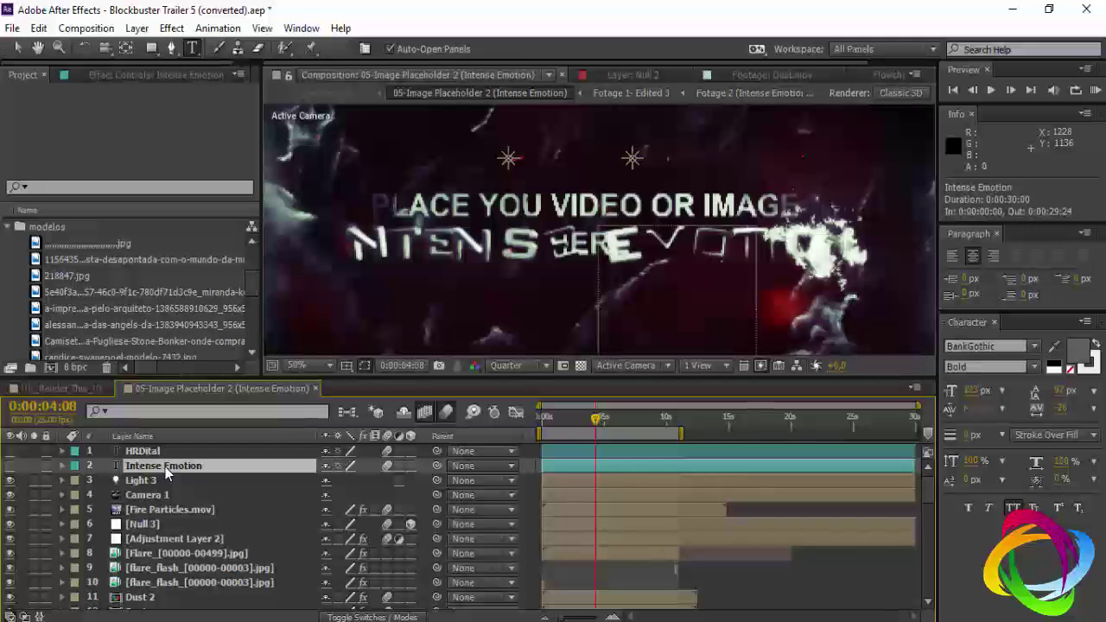
double_click(166, 469)
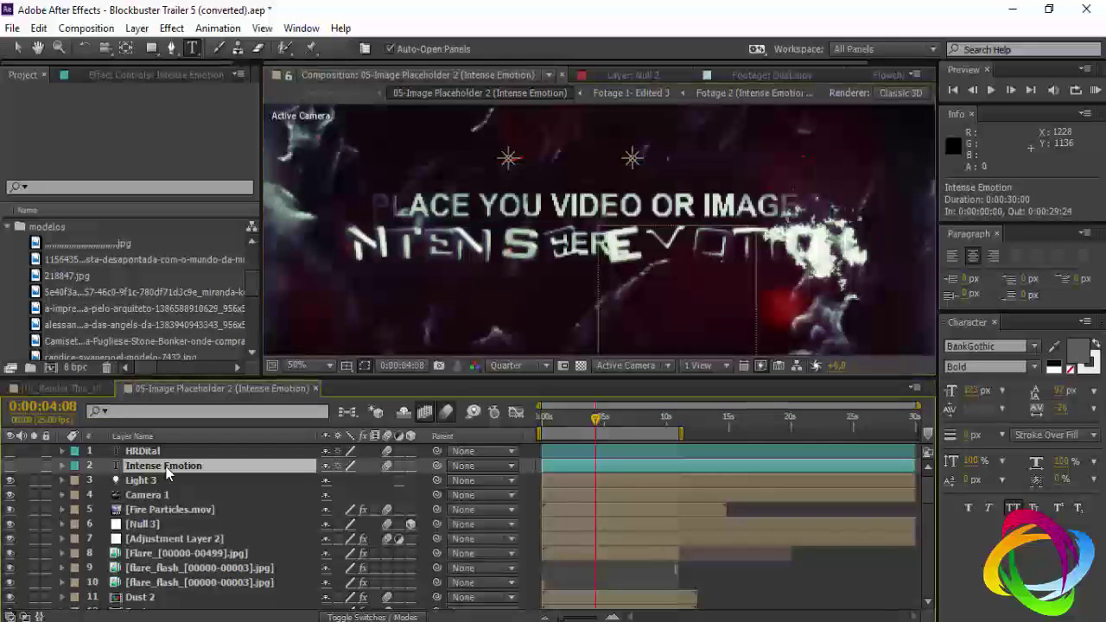
key("Right")
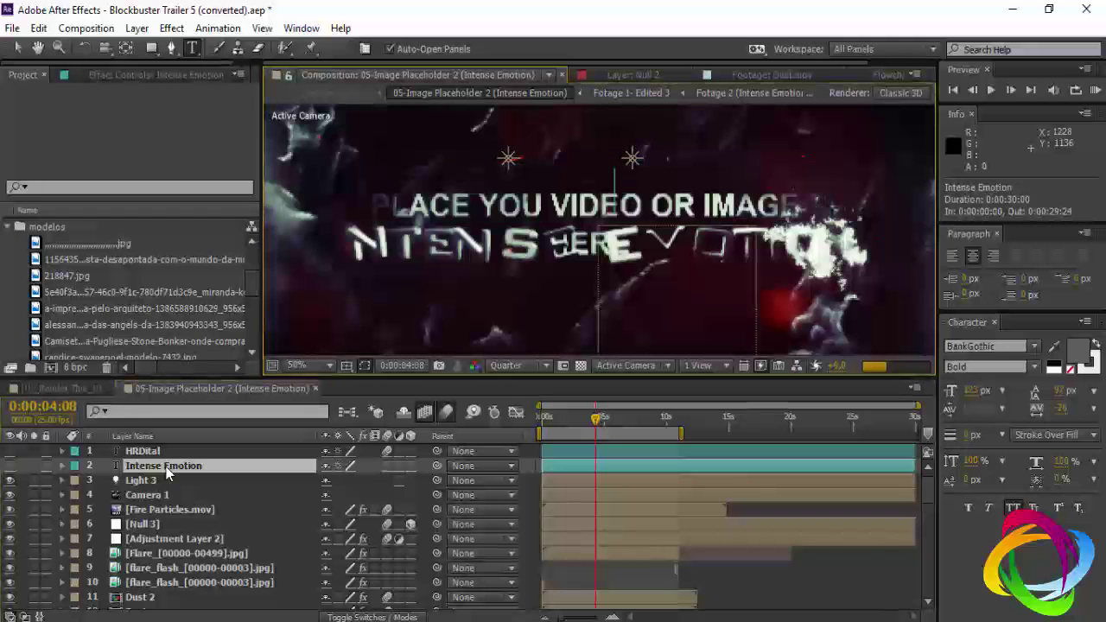
key("Right")
key("Right")
key("Right")
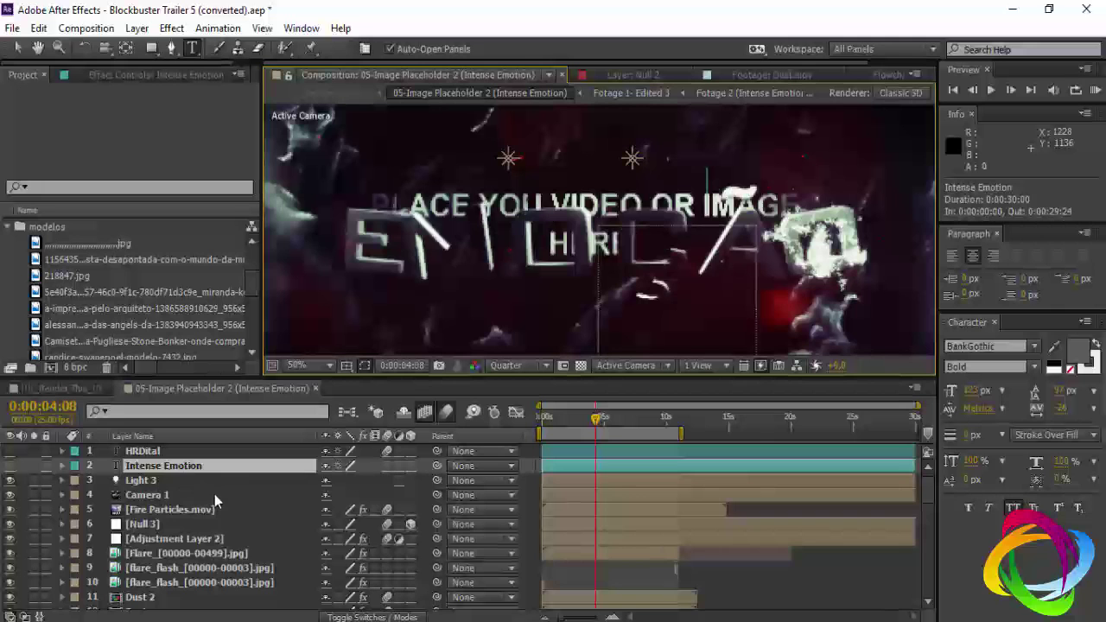
Open Fotage 1- Edited 3, then its nested Fotage 2 (Intense Emotion) comp.
scroll(207, 529, "down", 1)
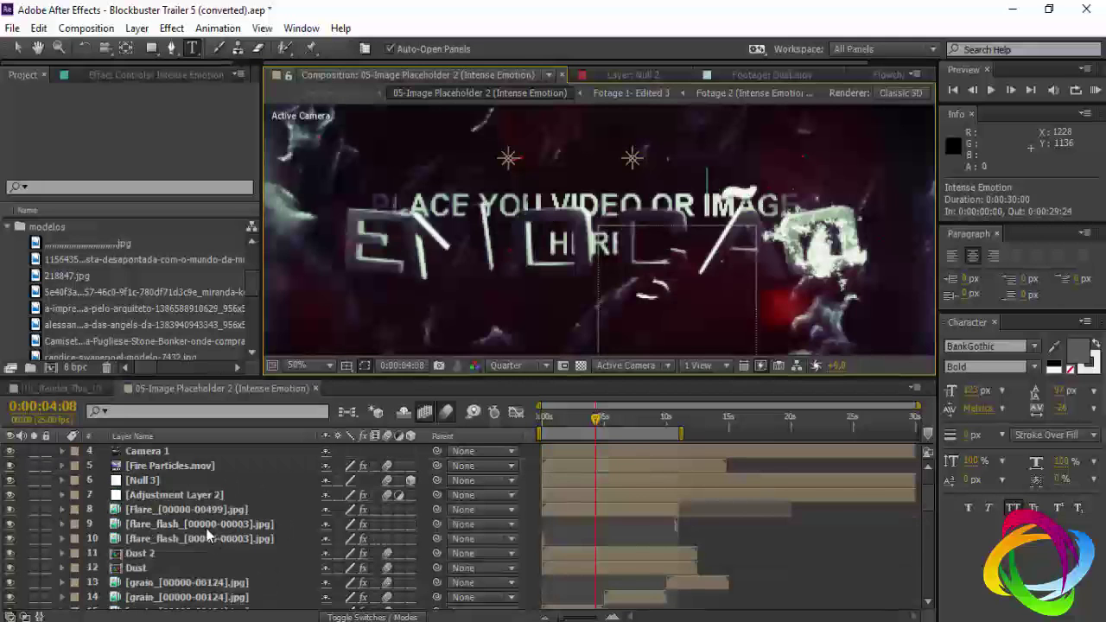
scroll(207, 536, "down", 1)
scroll(207, 536, "down", 2)
scroll(207, 536, "down", 1)
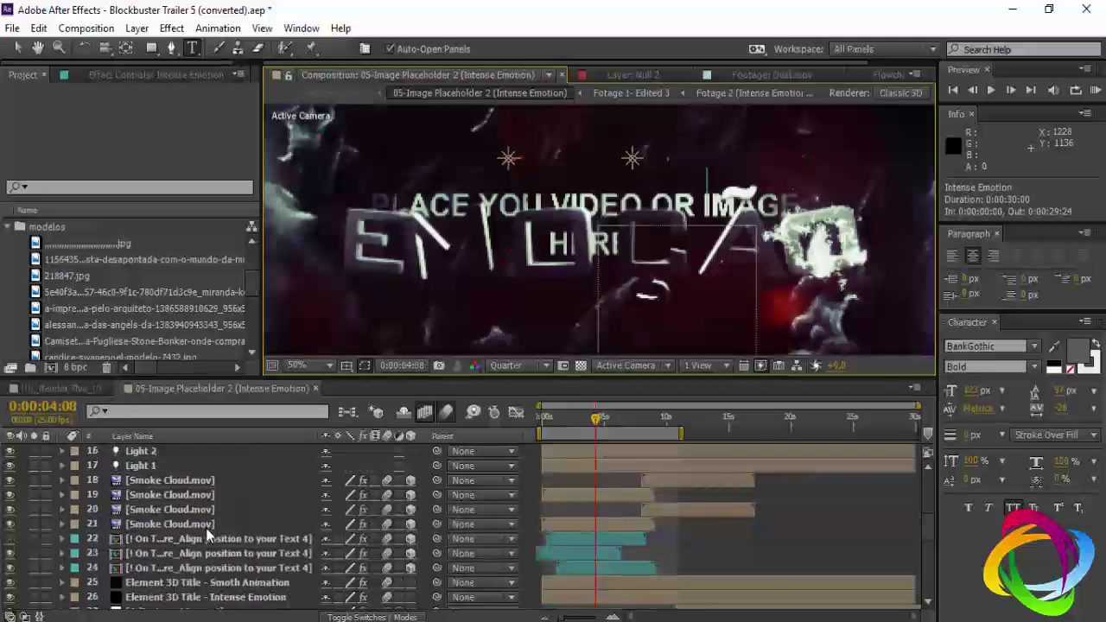
scroll(212, 527, "down", 1)
scroll(211, 525, "down", 1)
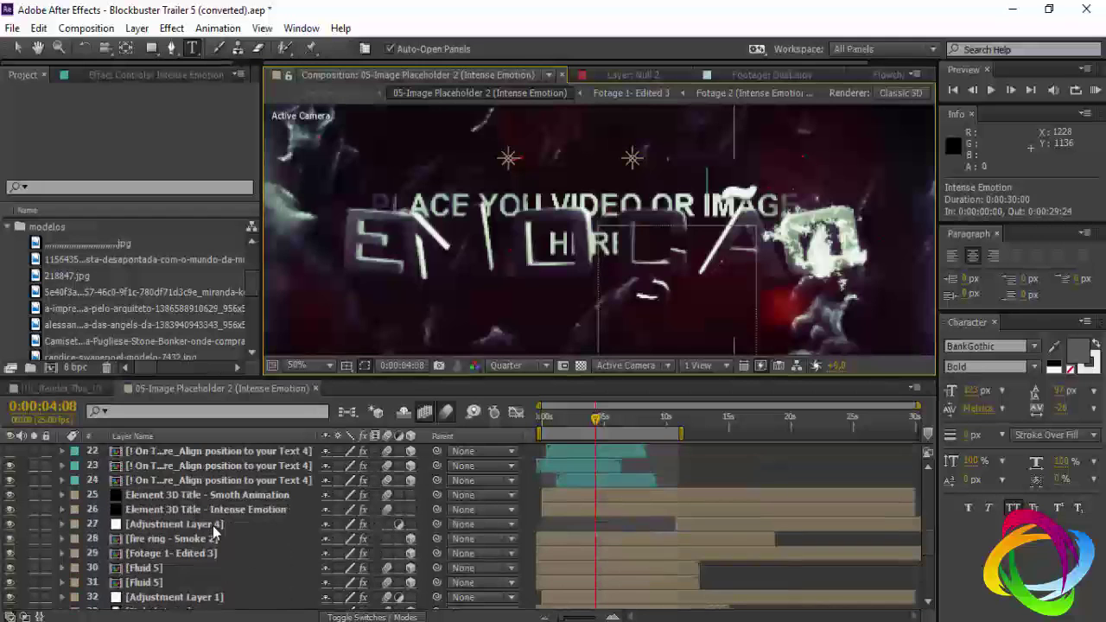
double_click(159, 556)
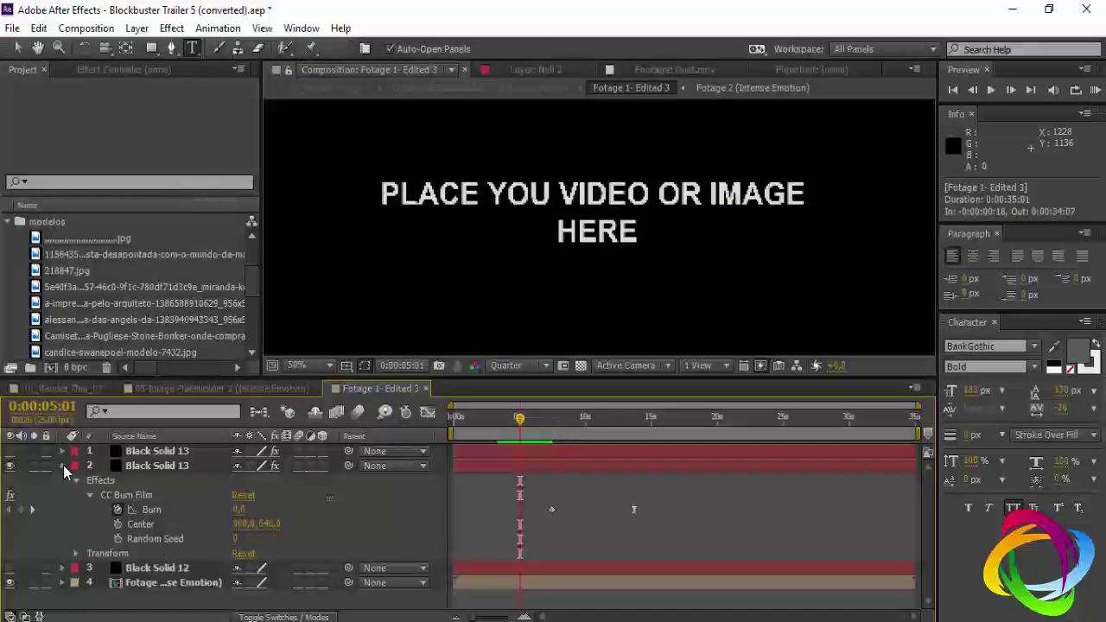
left_click(62, 465)
double_click(156, 494)
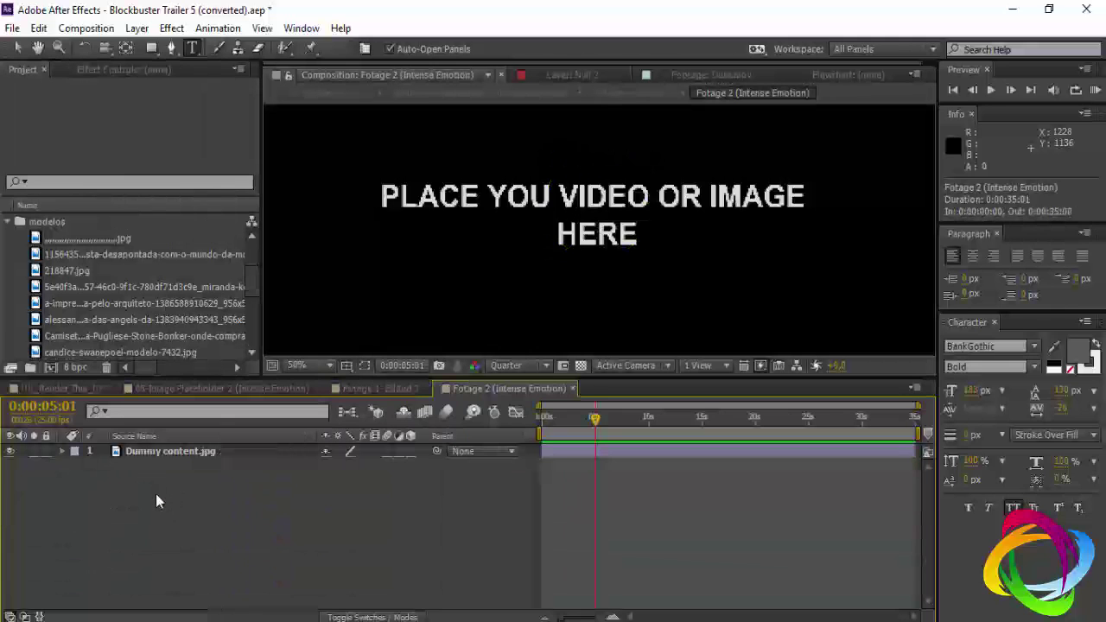
Add the T-shirt model photo to Fotage 2, fit it to frame, and close Fotage 1- Edited 3.
left_click(92, 286)
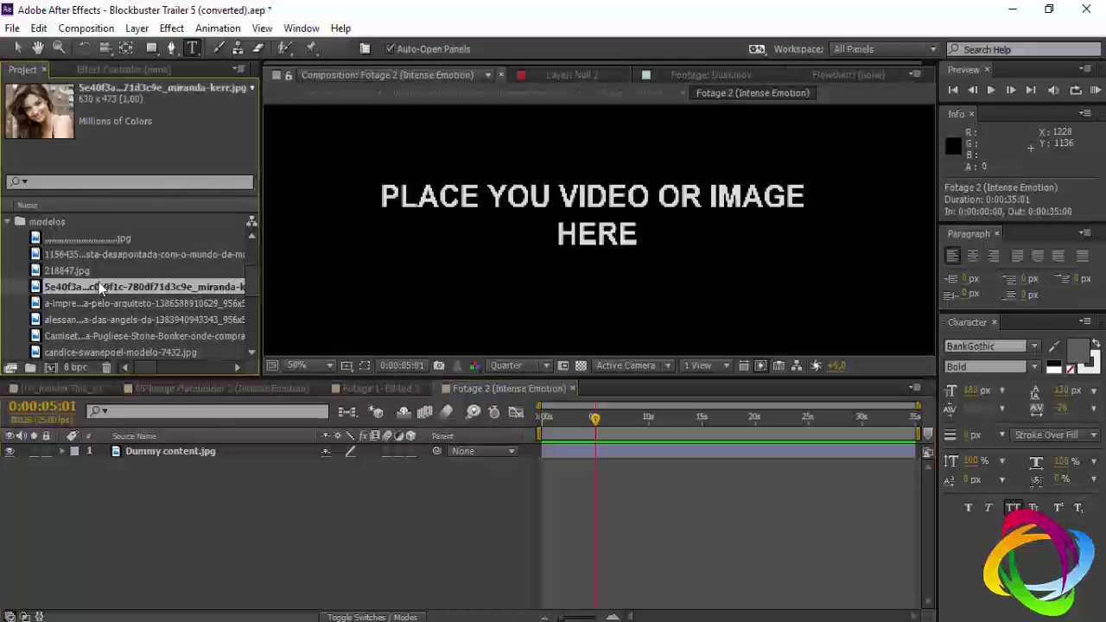
left_click(97, 303)
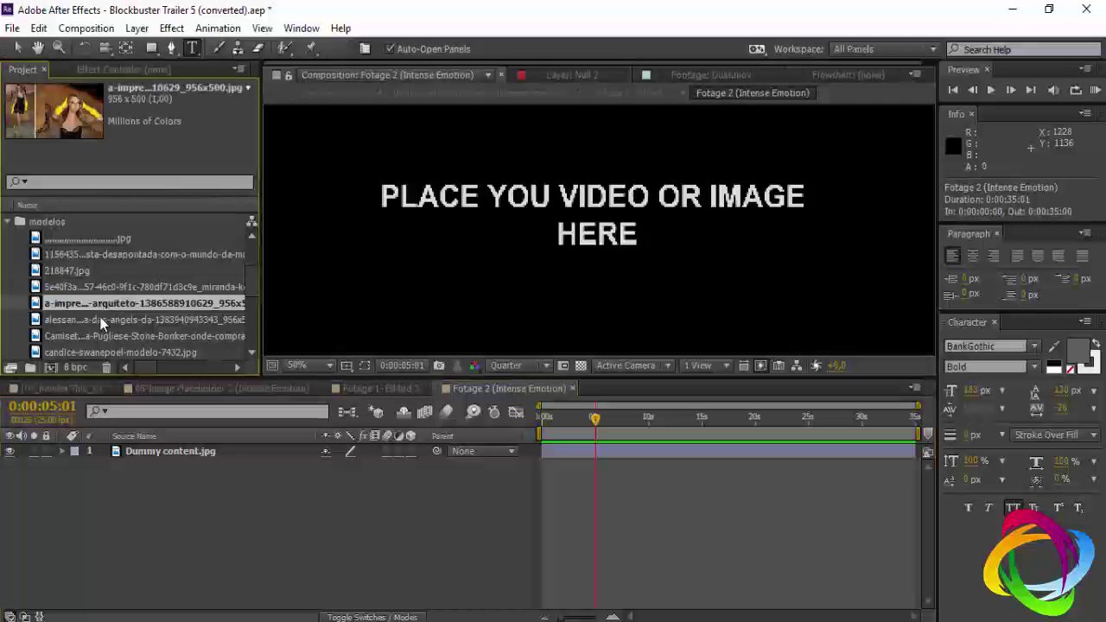
left_click(98, 318)
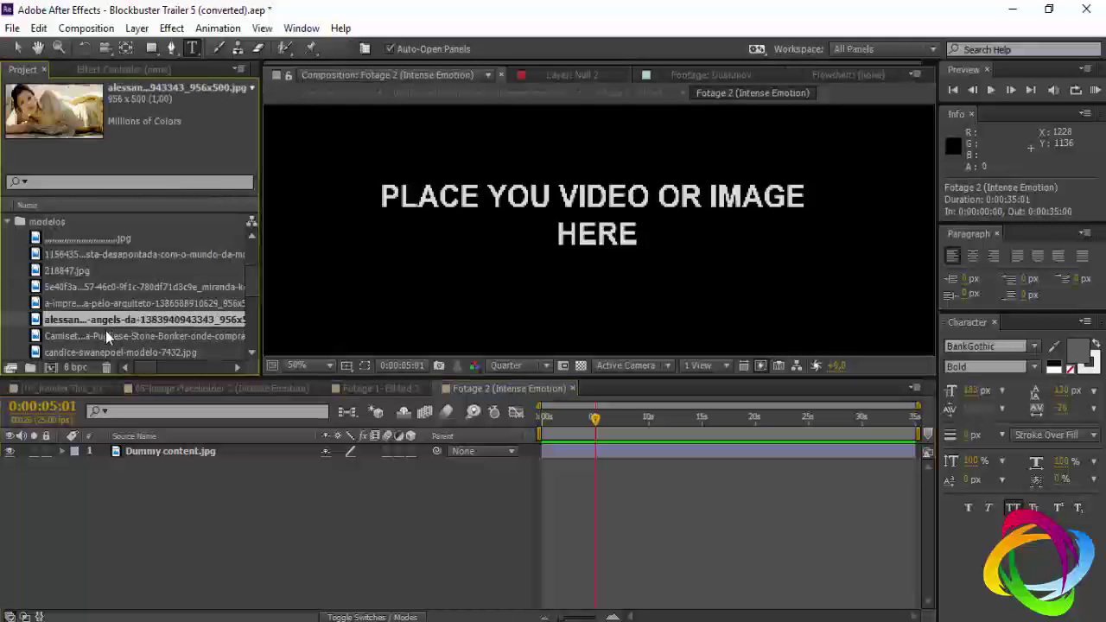
left_click(106, 332)
left_click_drag(108, 334, 115, 451)
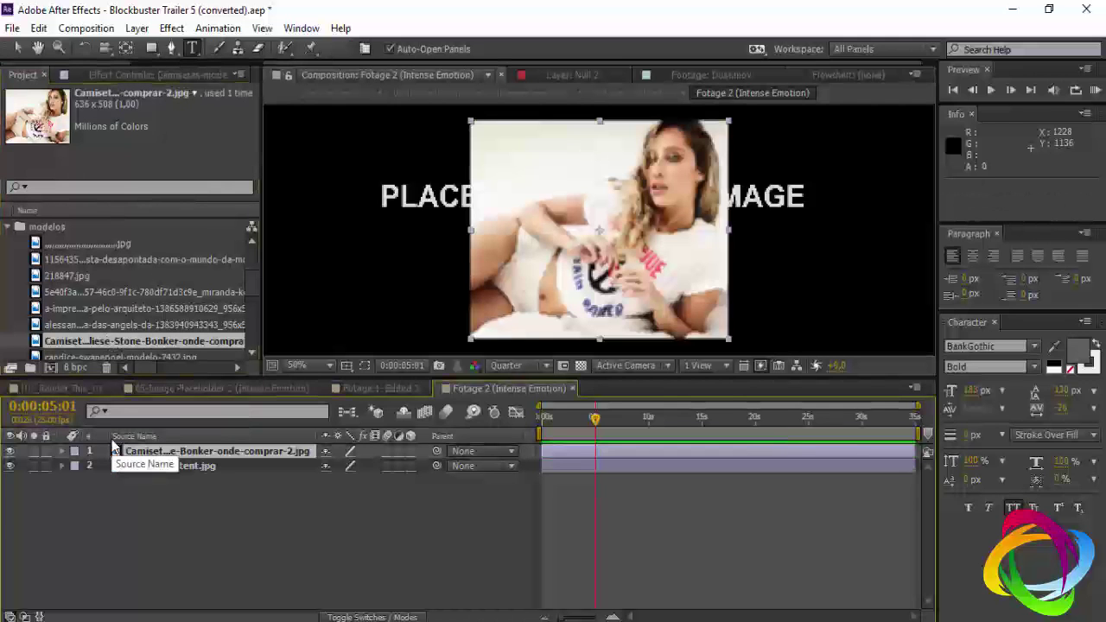
key("ctrl+alt+f")
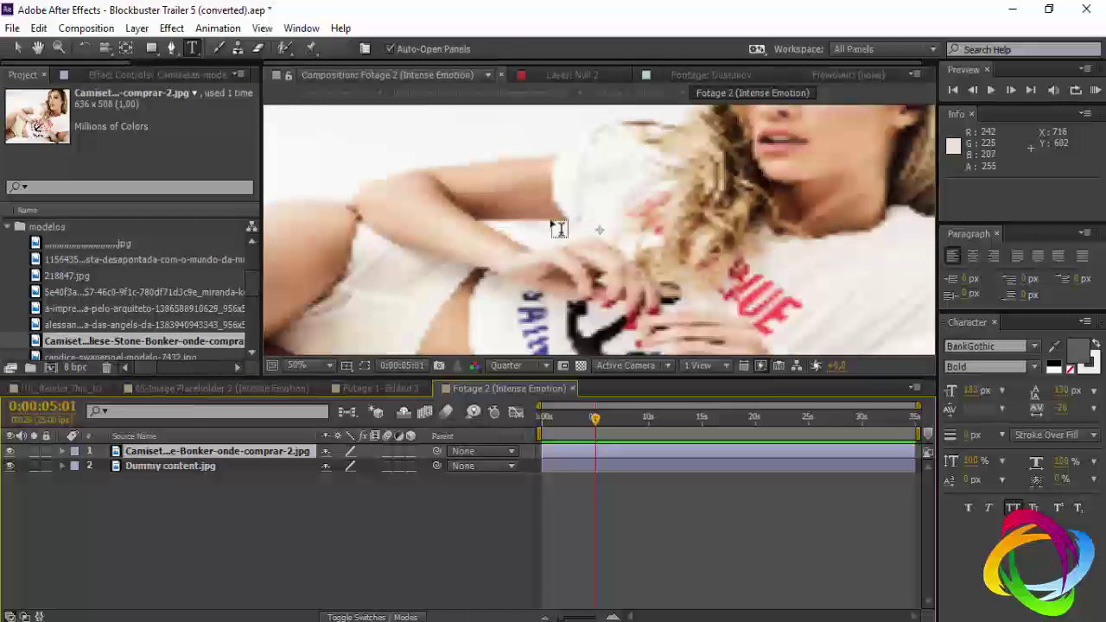
key("comma")
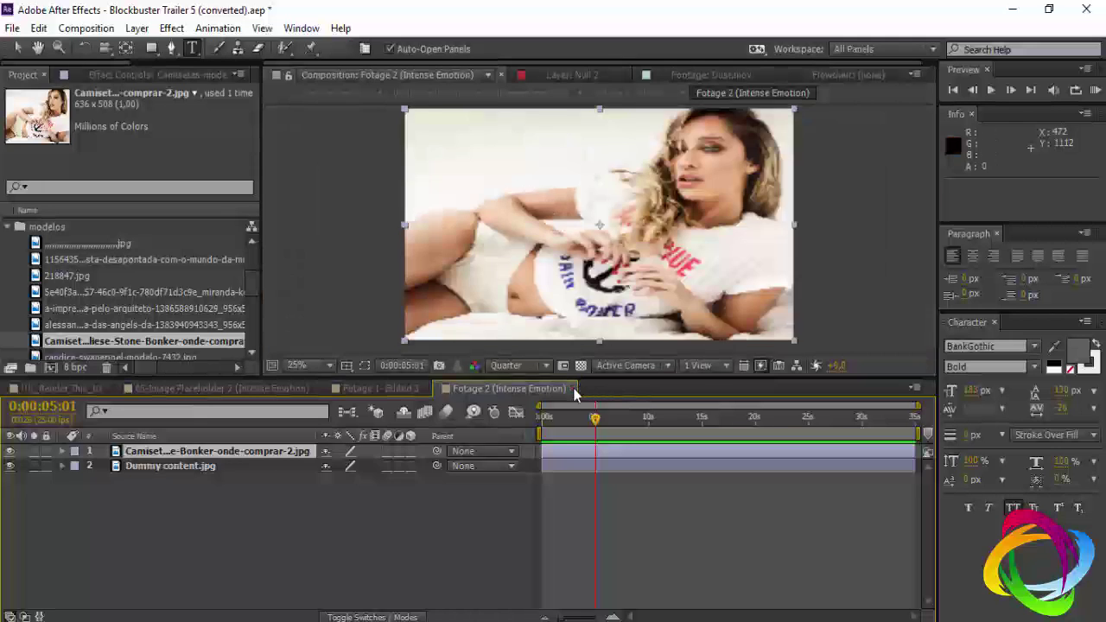
left_click(415, 389)
left_click(426, 388)
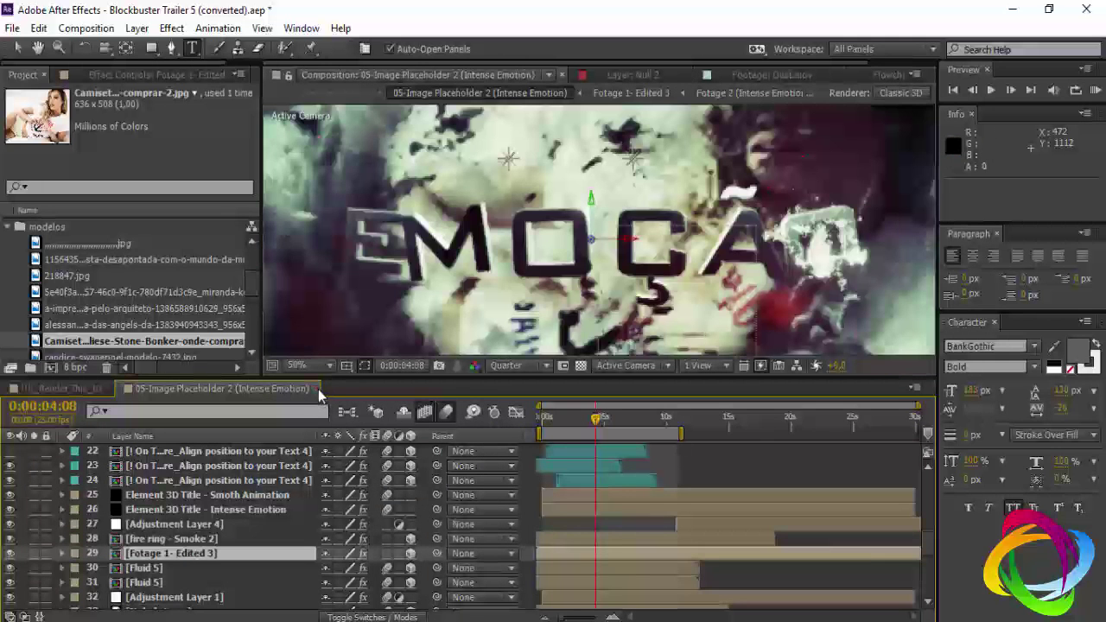
Return to Render This at the CINEMATIC LOOK shot near 0:34 with the Selection tool.
left_click(316, 389)
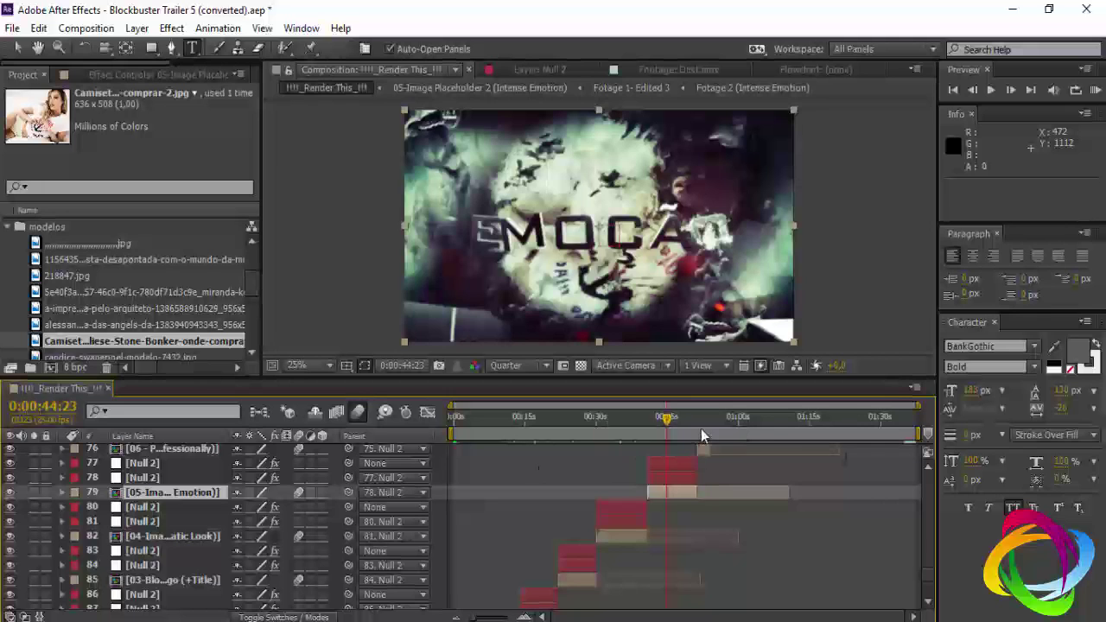
left_click(619, 427)
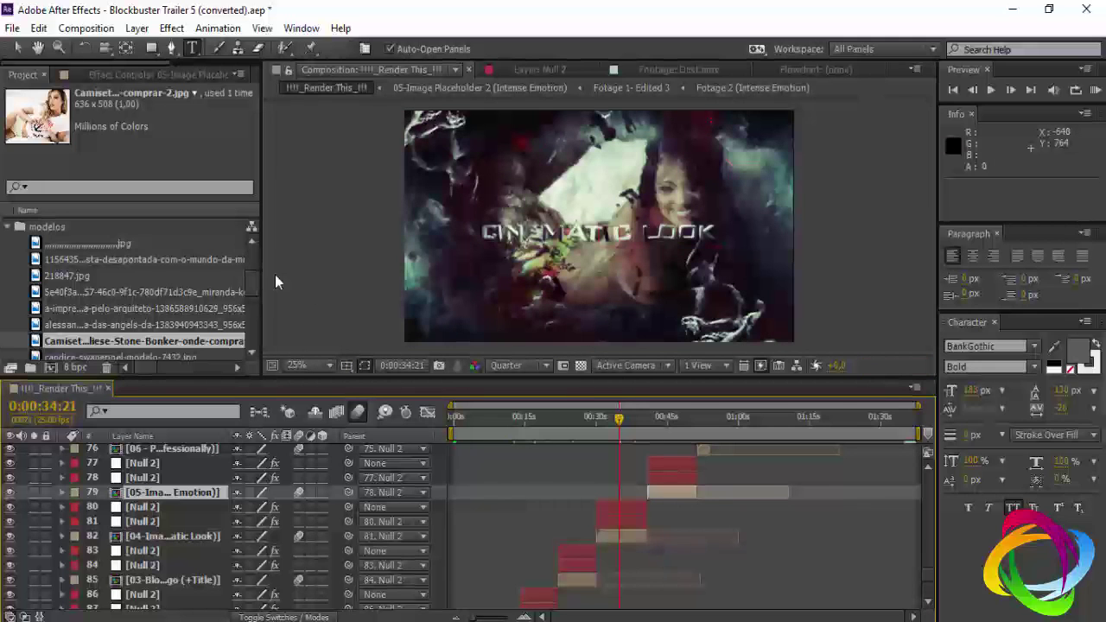
key("v")
left_click(92, 32)
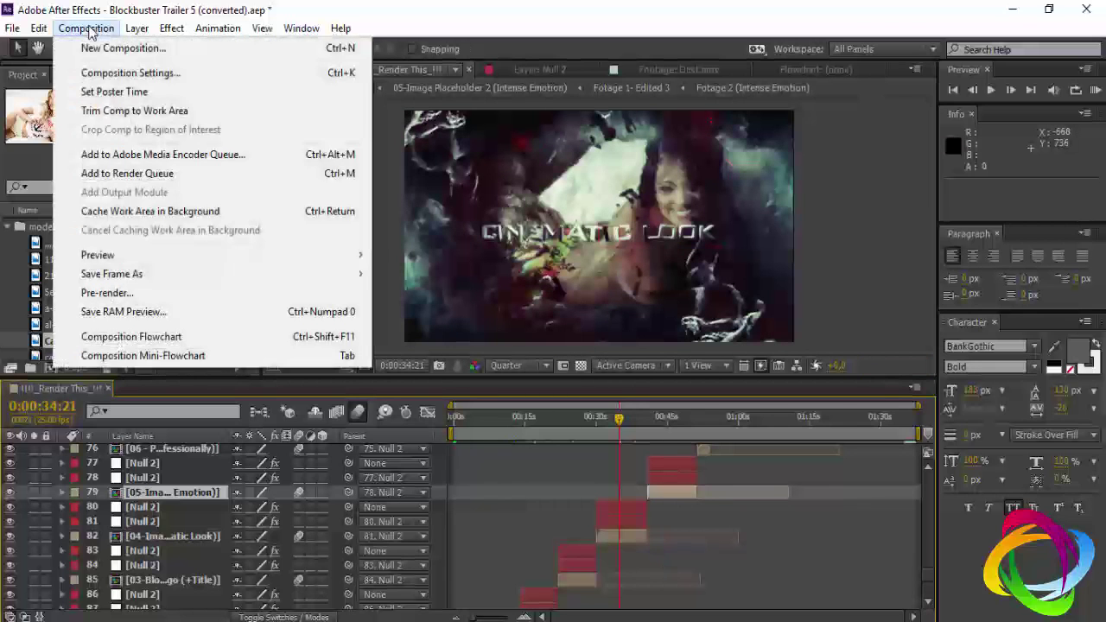
Queue Render This as QuickTime, resized to HDV/HDTV 720 29.97 with Low resize quality.
left_click(115, 177)
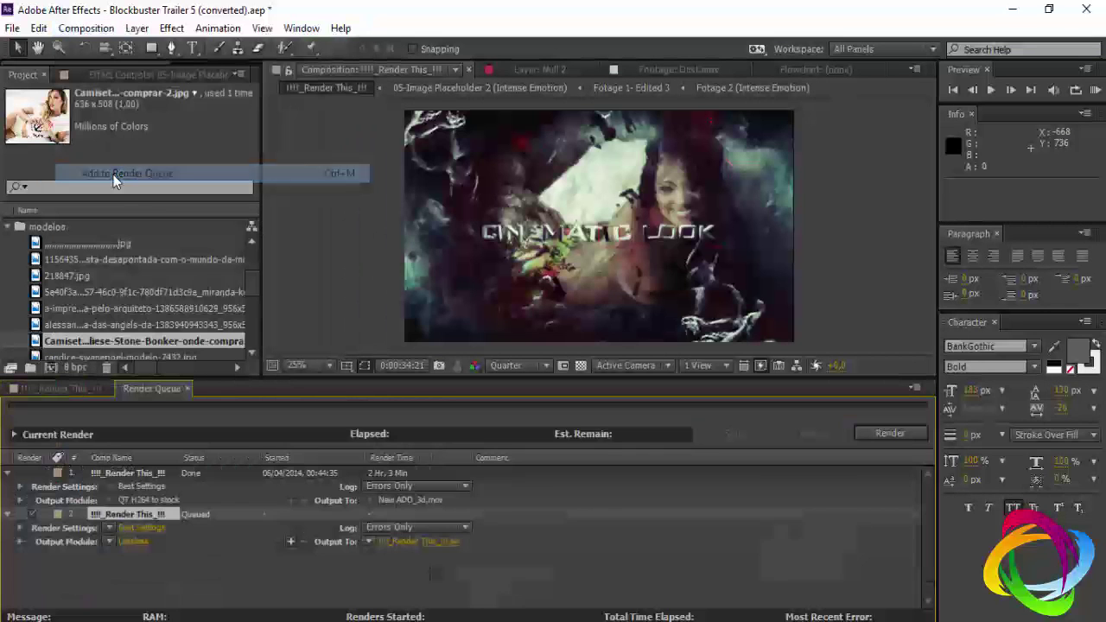
left_click(132, 541)
left_click(570, 104)
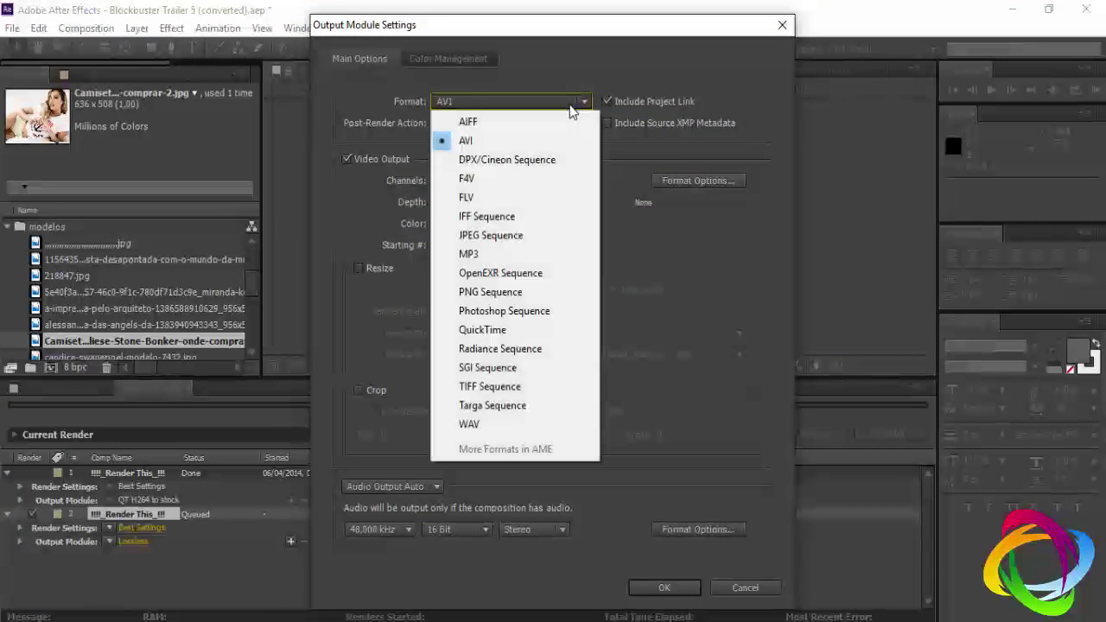
left_click(498, 329)
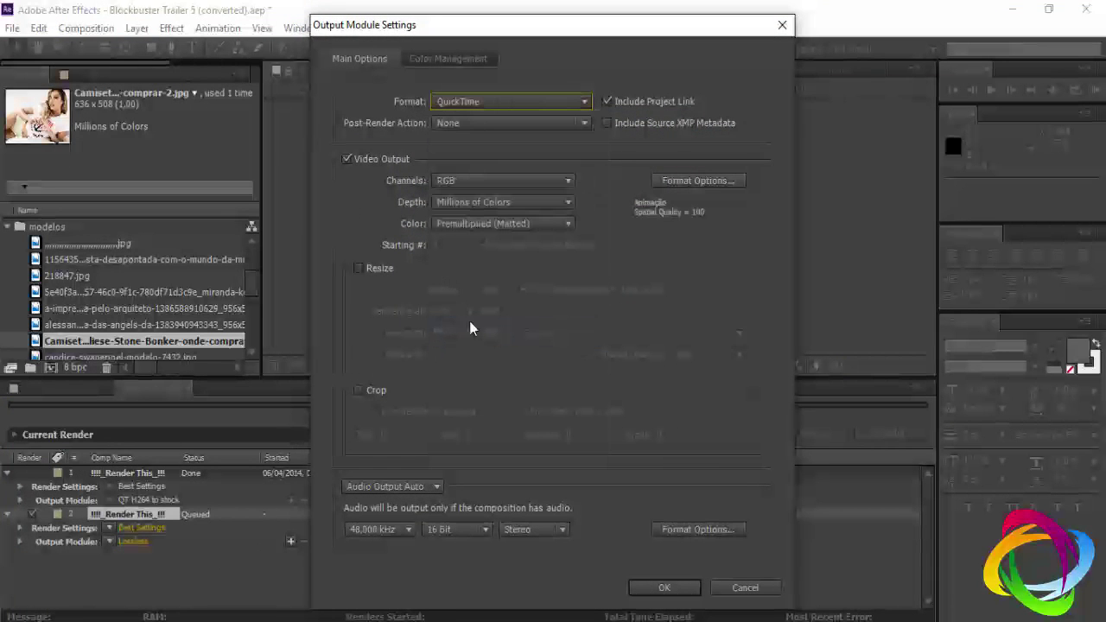
left_click(359, 269)
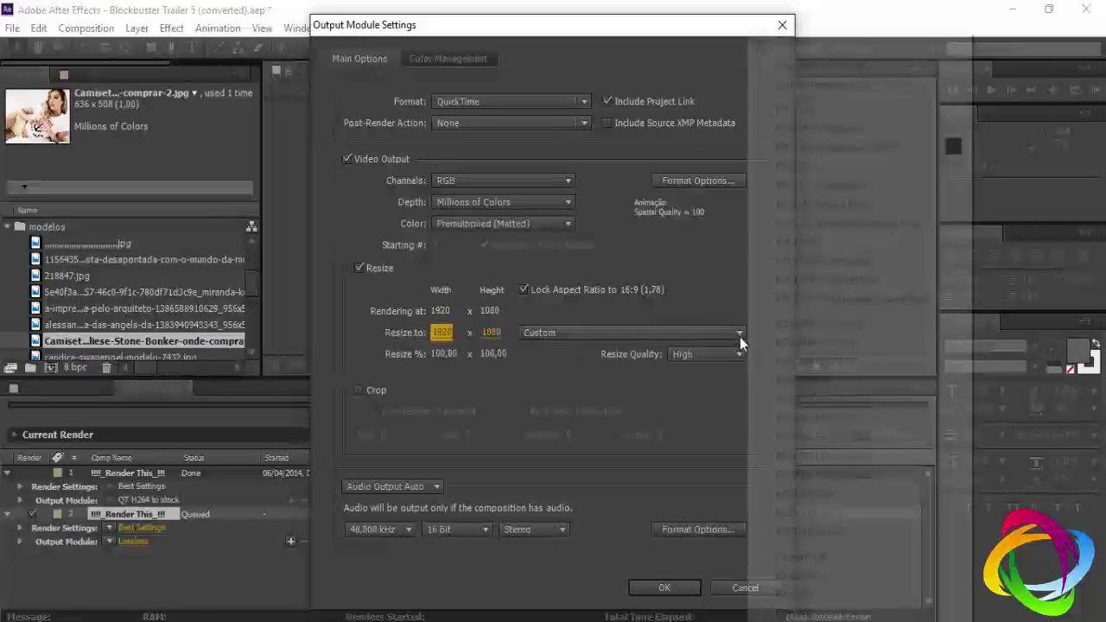
left_click(740, 333)
left_click(806, 325)
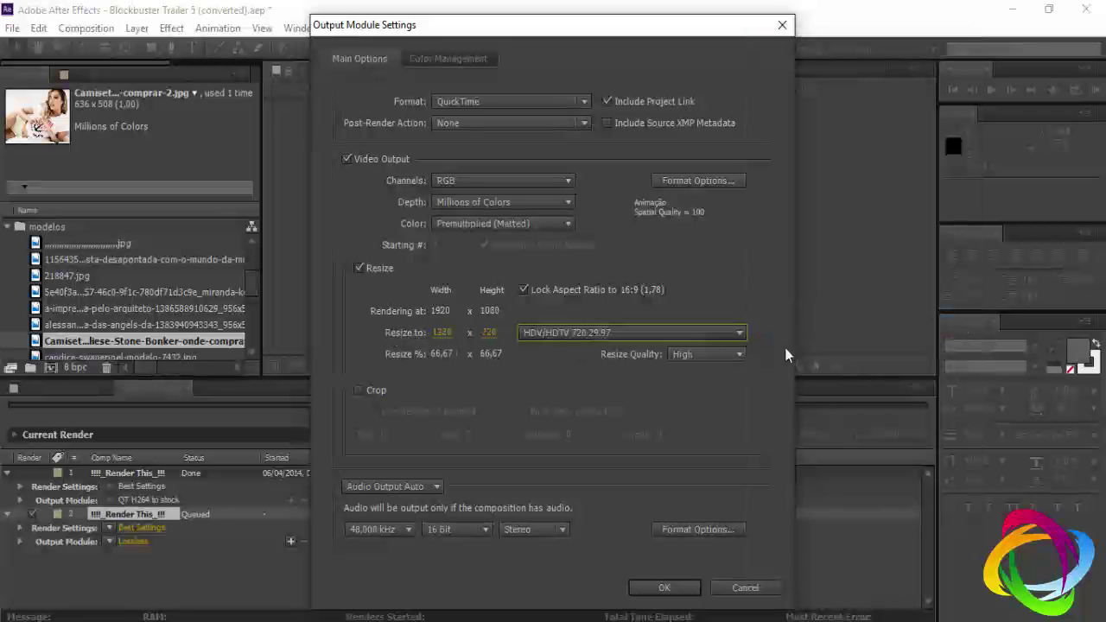
left_click(738, 358)
left_click(725, 373)
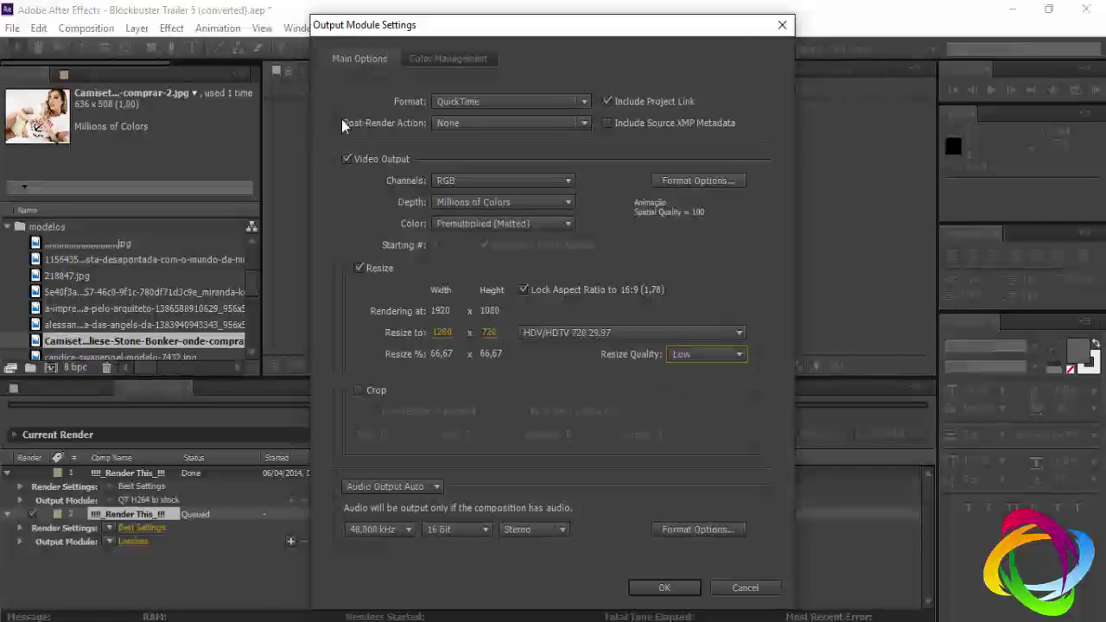
left_click(659, 591)
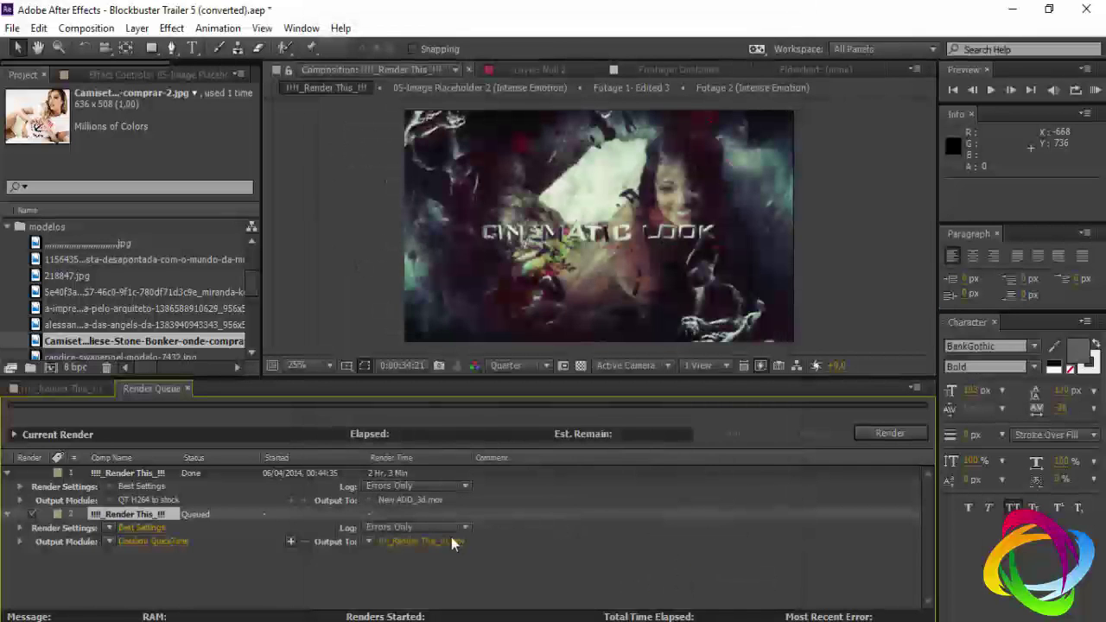
Set the render output to mol.mov in the Área de Trabalho folder.
left_click(421, 541)
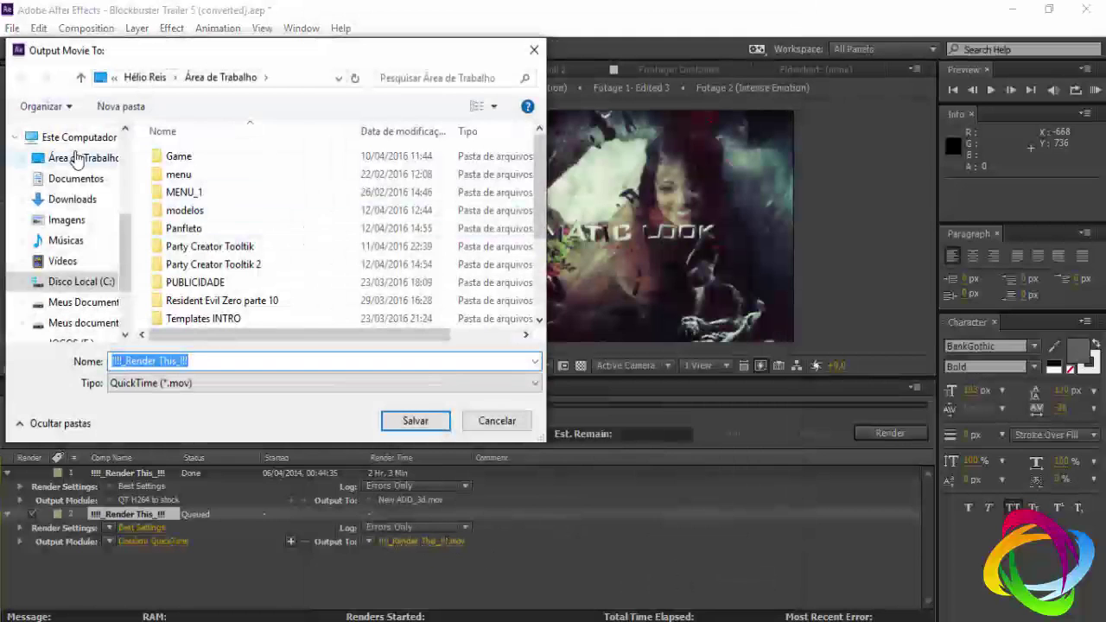
left_click(76, 158)
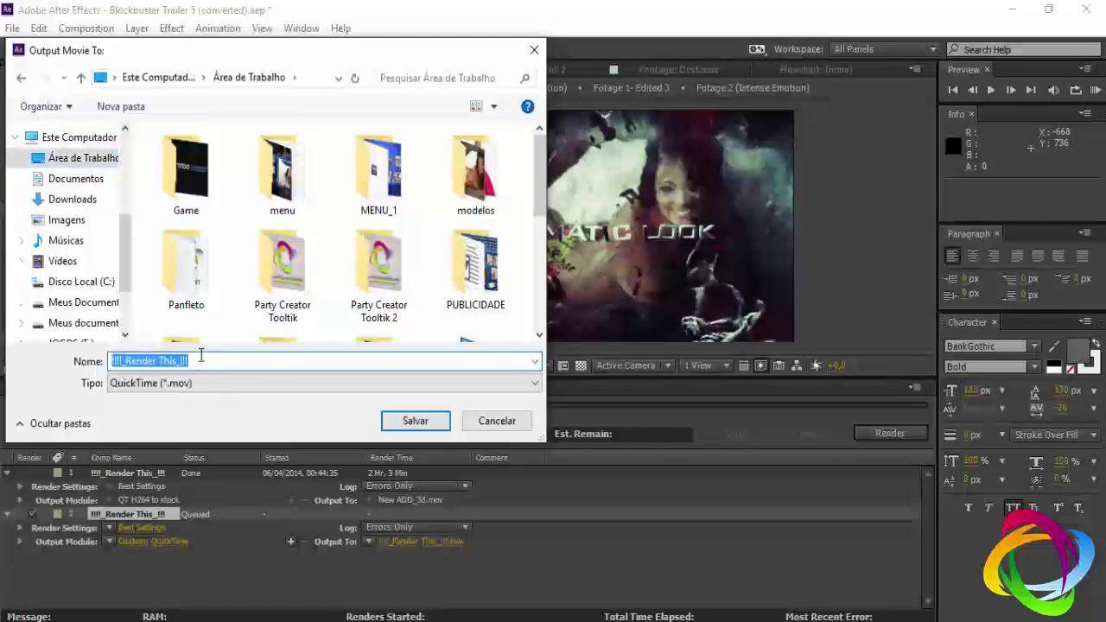
type("mol")
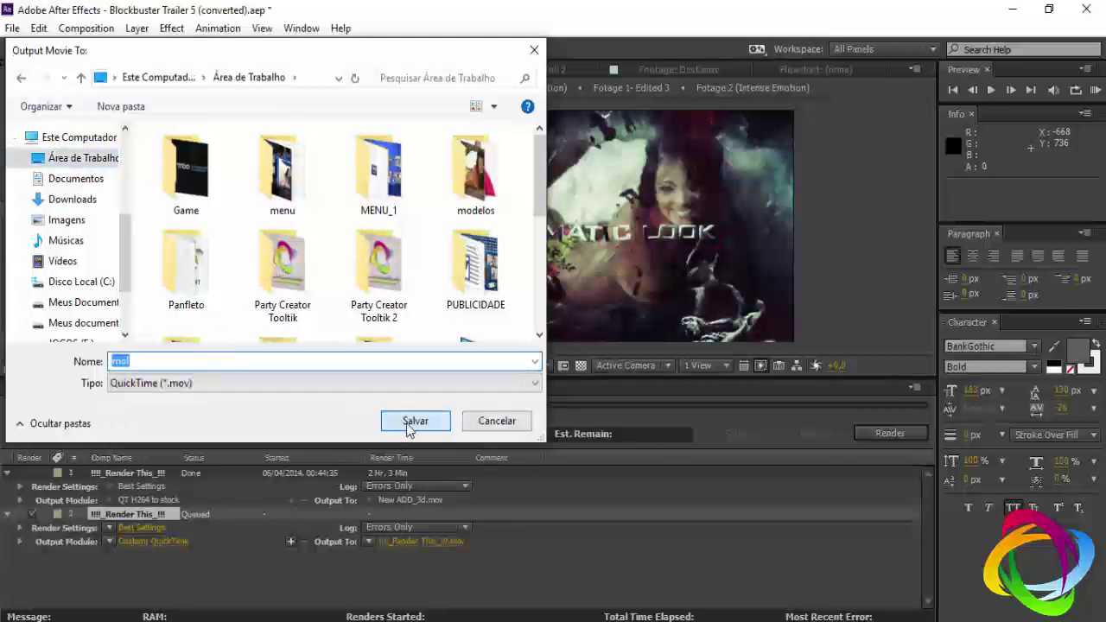
left_click(415, 421)
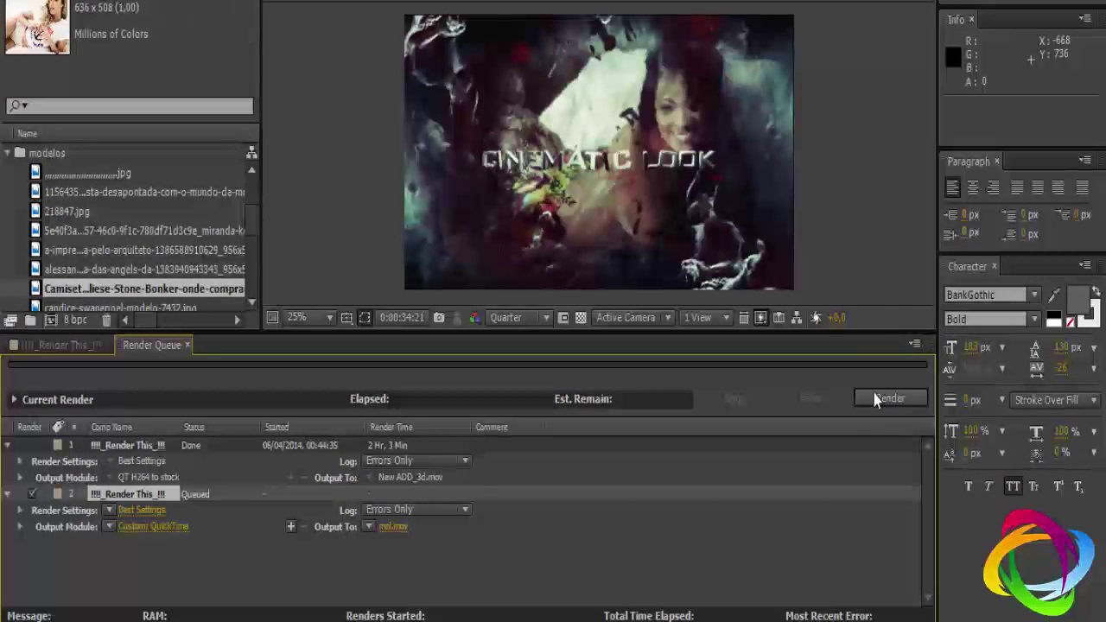
mouse_move(233, 615)
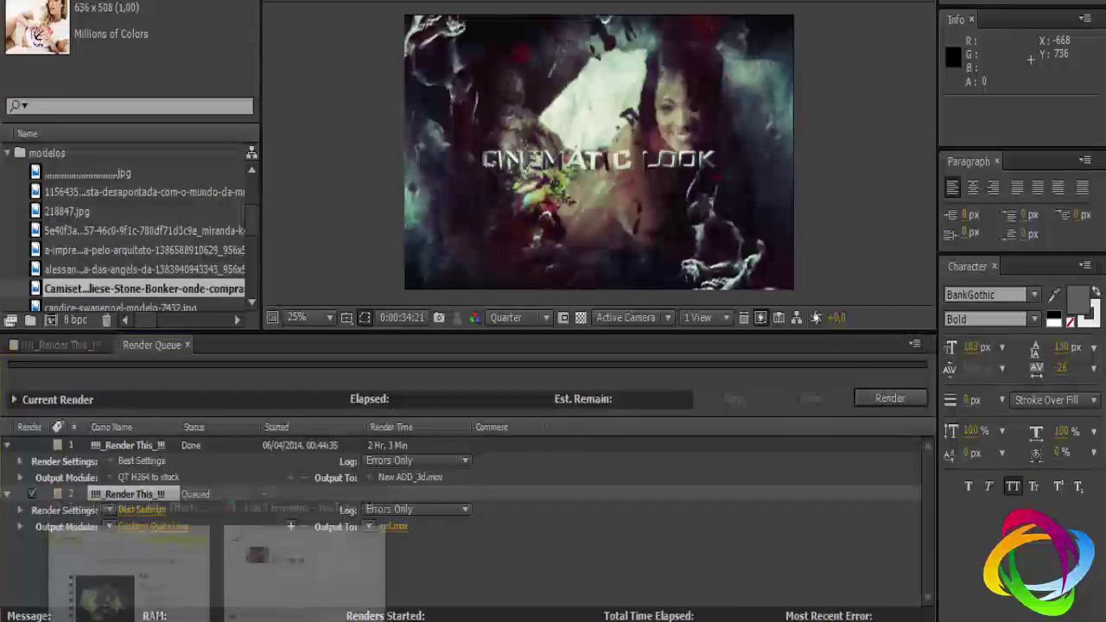
left_click(126, 562)
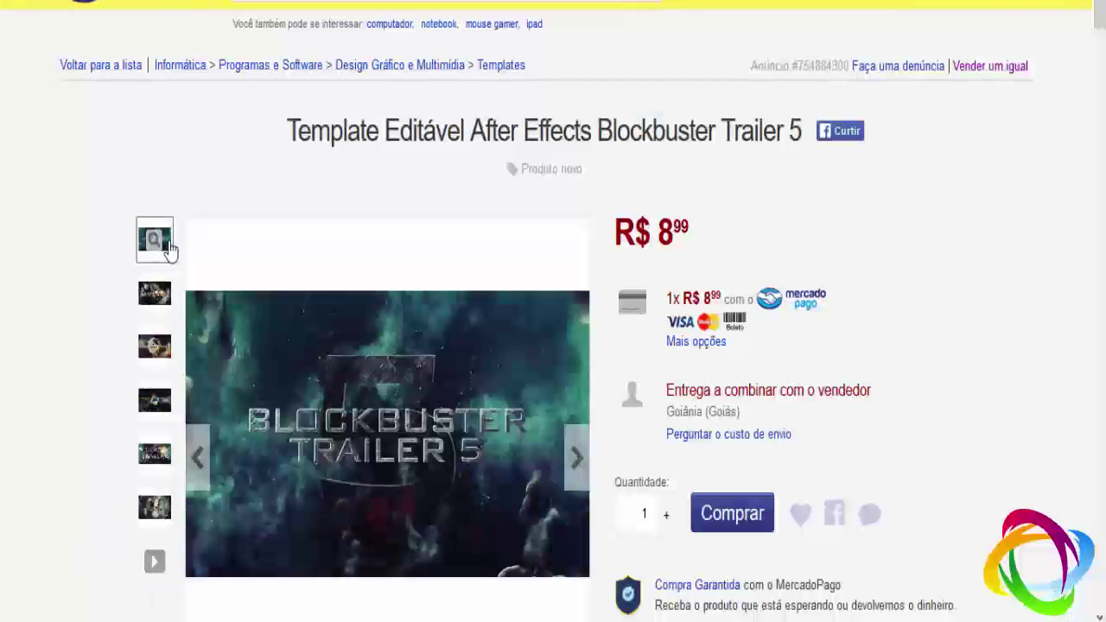
Look over the Blockbuster Trailer 5 listing, then return to the seller's other listings.
scroll(281, 153, "down", 10)
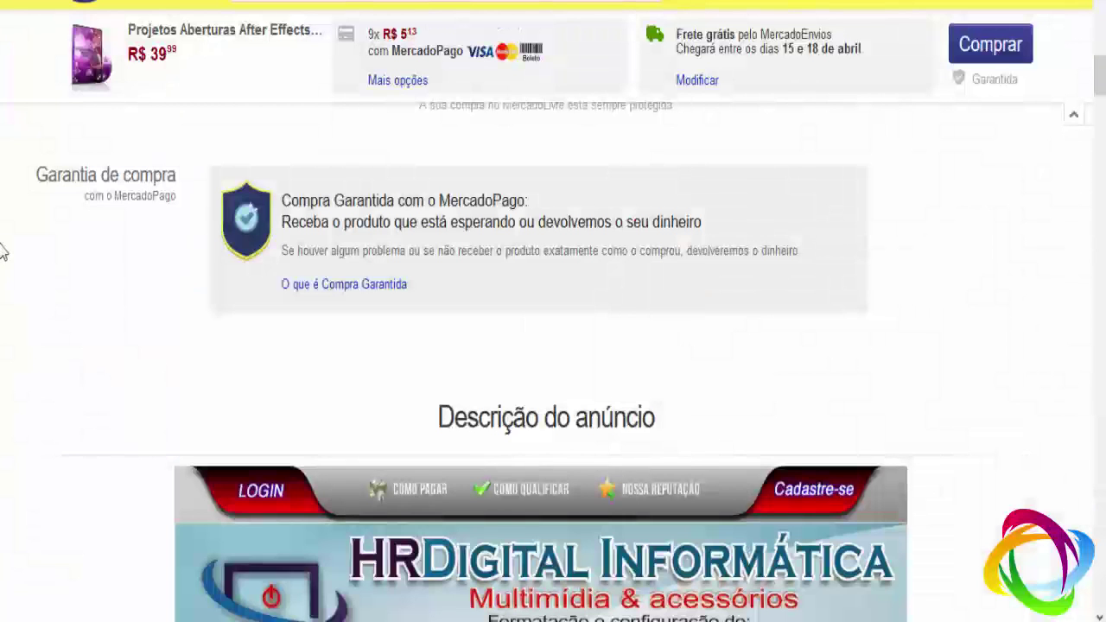
scroll(5, 285, "up", 15)
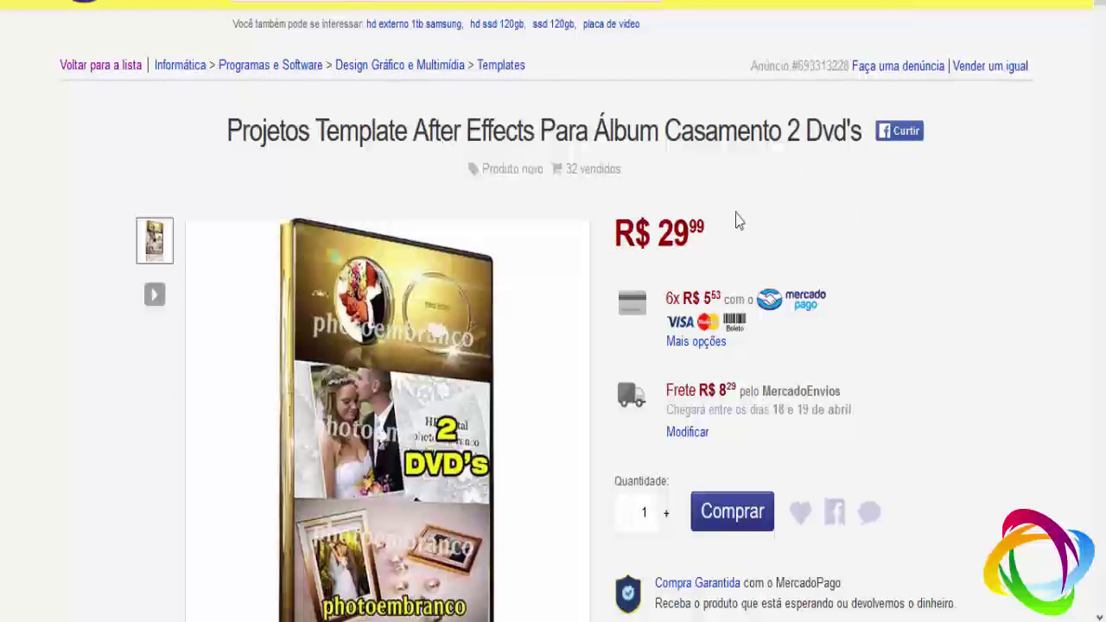
key("alt+Left")
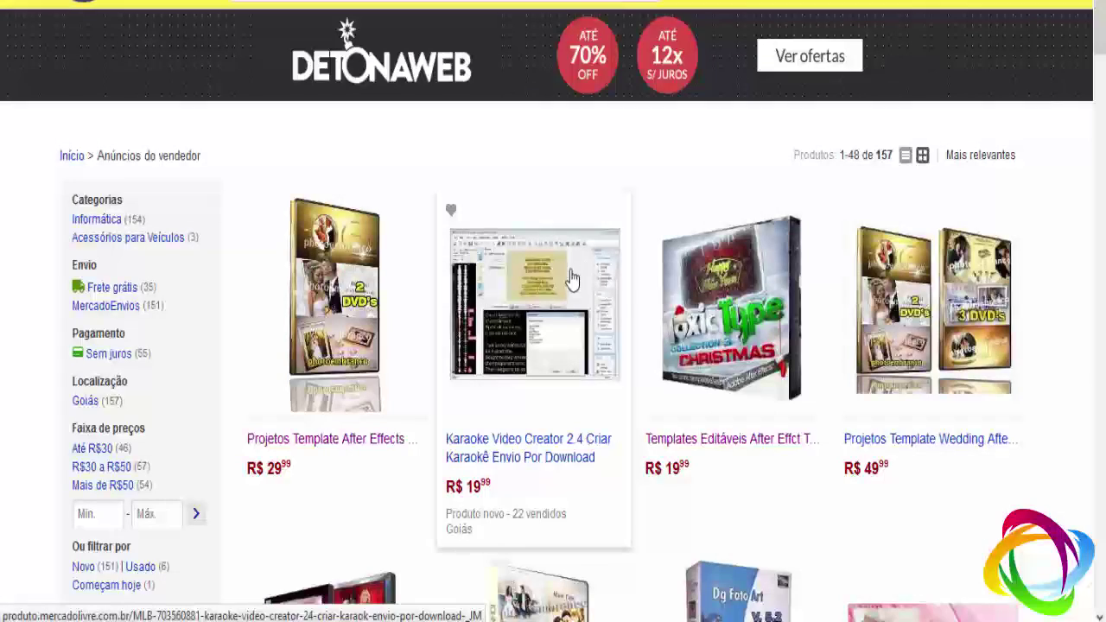
Browse the seller's listings and open the 15 Anos Party Creator Ae product page.
scroll(925, 314, "down", 1)
scroll(929, 328, "down", 3)
scroll(938, 354, "down", 4)
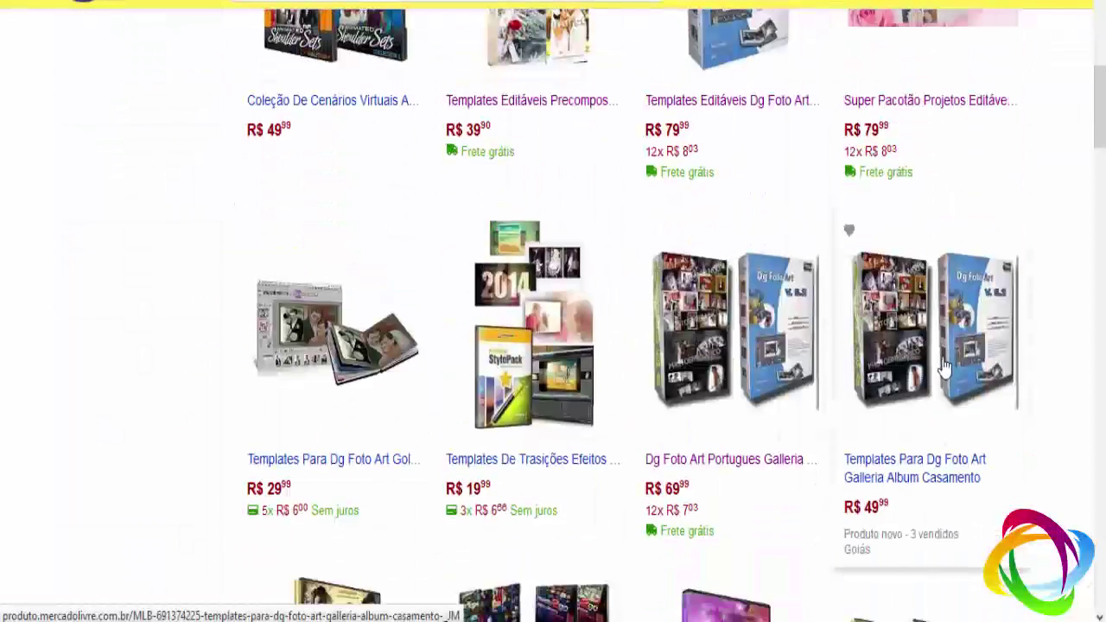
scroll(540, 342, "up", 2)
scroll(545, 344, "up", 3)
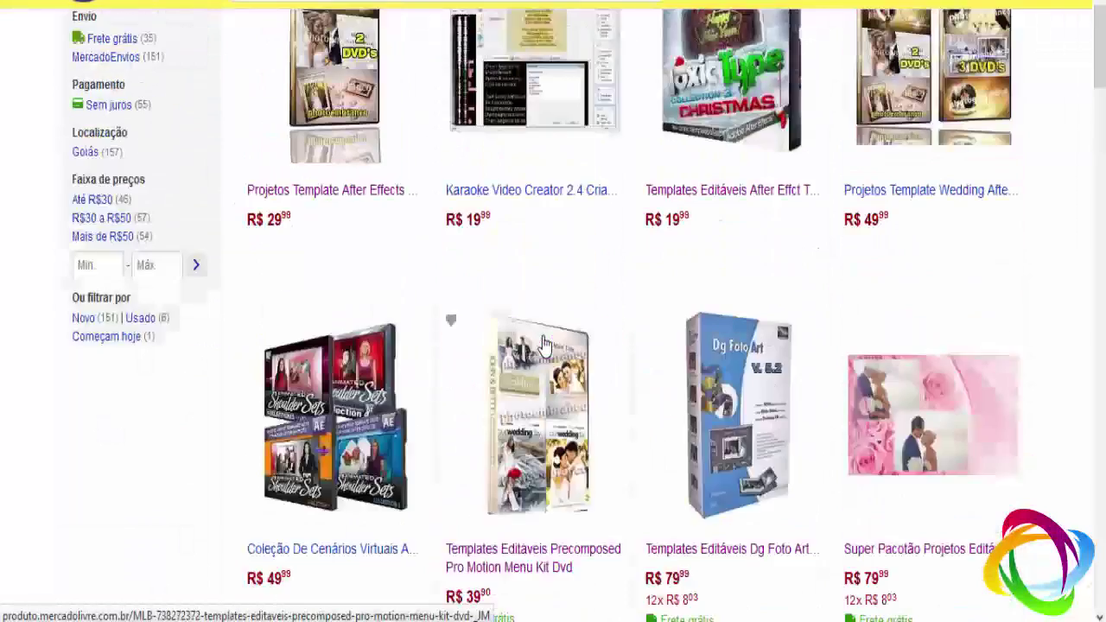
scroll(544, 344, "up", 3)
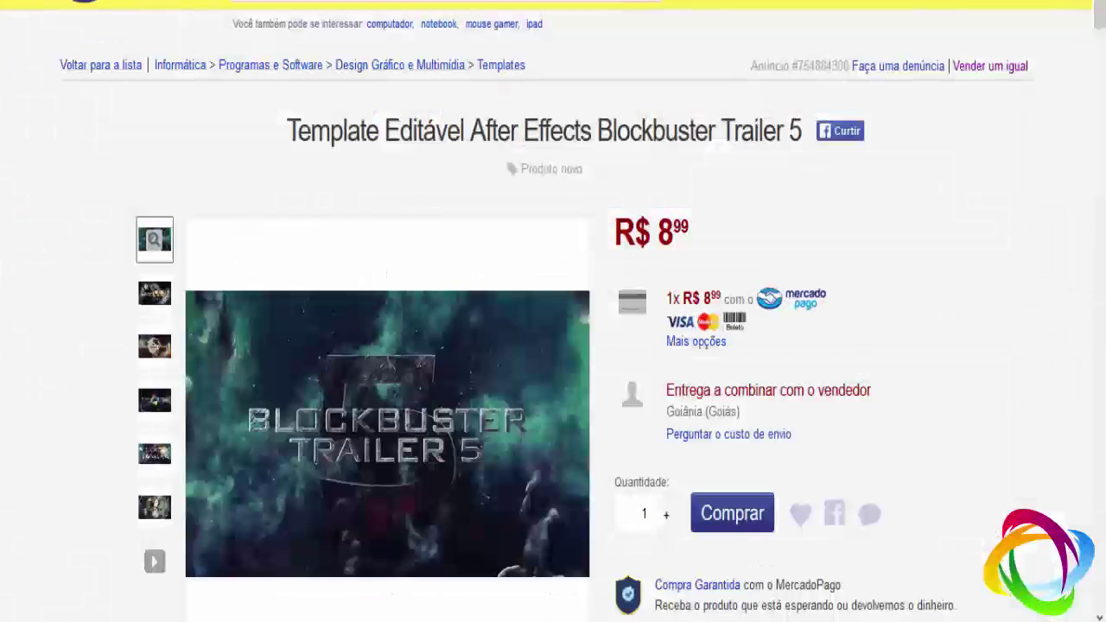
scroll(2, 211, "down", 1)
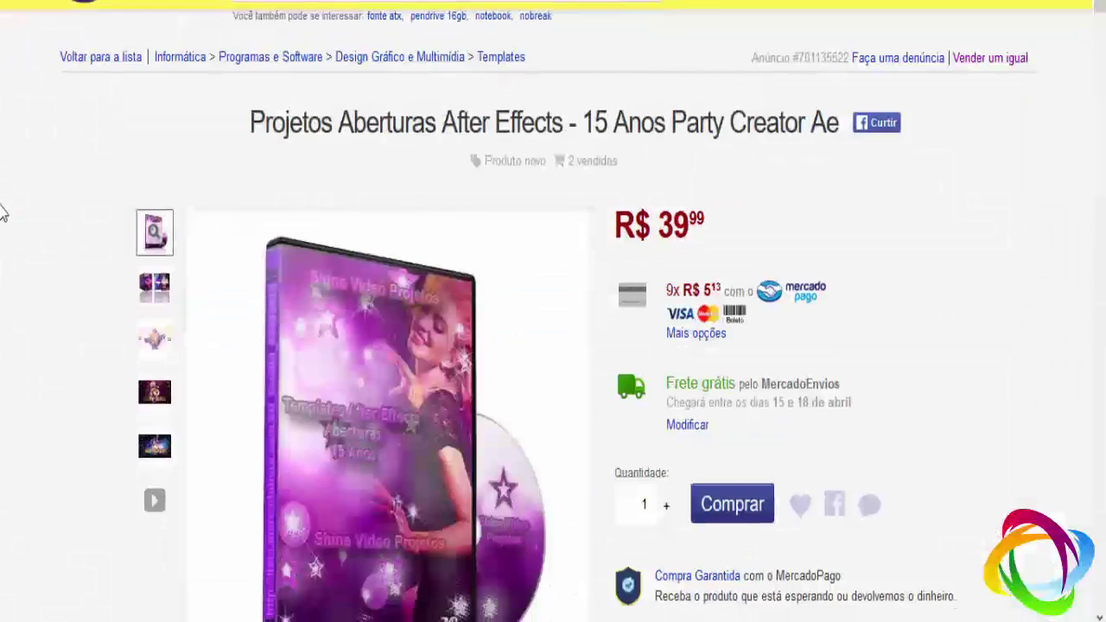